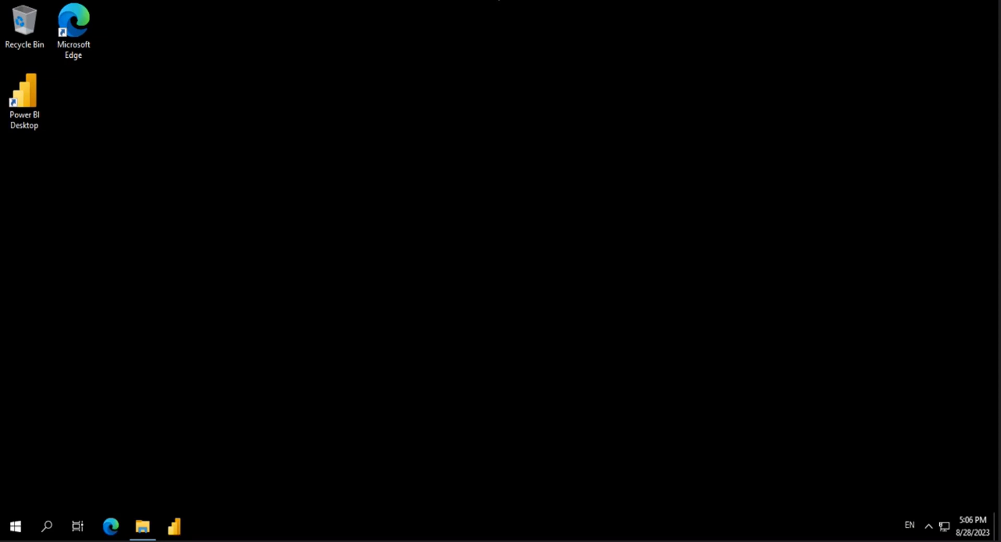
Step: Open Sales Analysis.pbix from the Starter folder and minimize the file window
{"action": "left_click", "coordinate": [143, 527]}
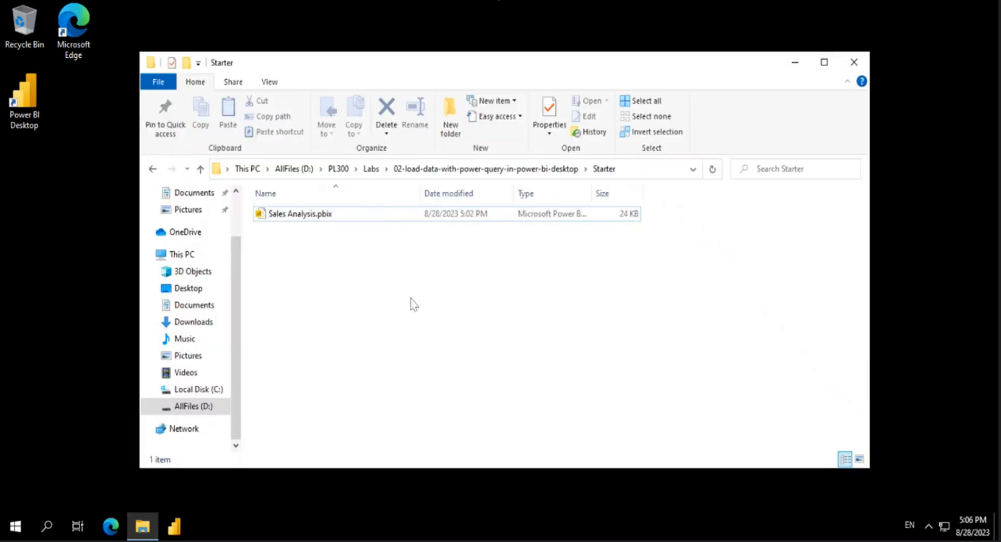
{"action": "left_click", "coordinate": [297, 215]}
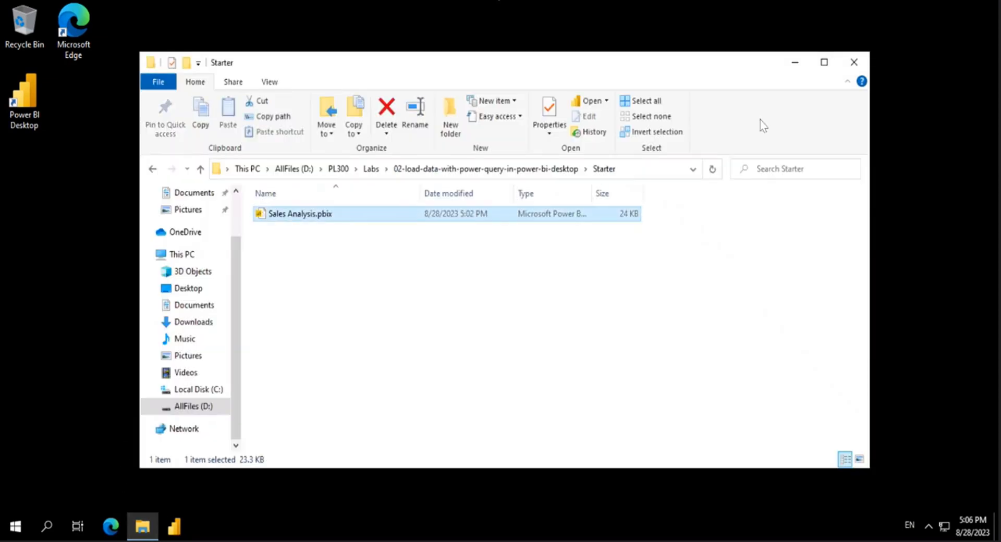
{"action": "left_click", "coordinate": [796, 63]}
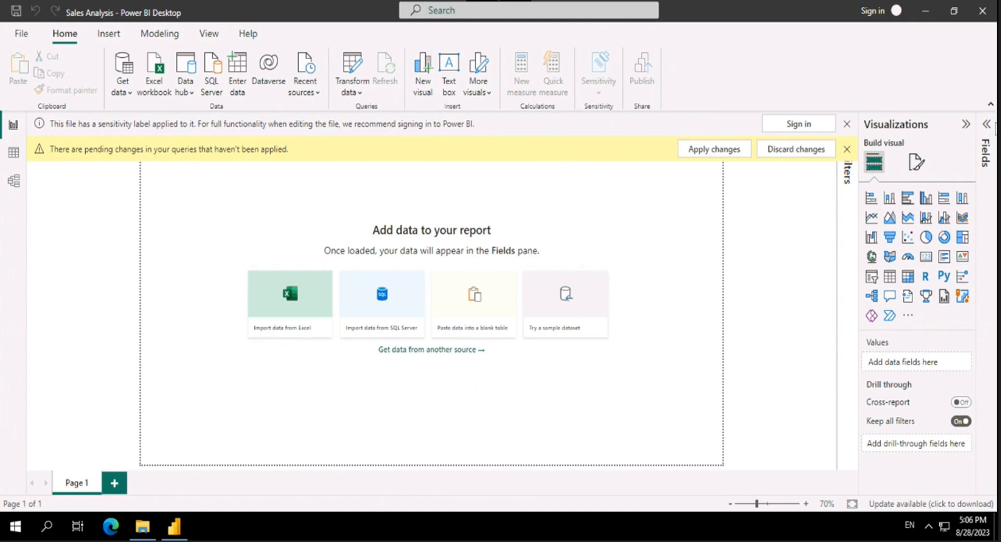
Step: Open the Power Query Editor for the Sales Analysis report's data and maximize its window
{"action": "left_click", "coordinate": [987, 125]}
{"action": "left_click", "coordinate": [987, 126]}
{"action": "left_click", "coordinate": [355, 73]}
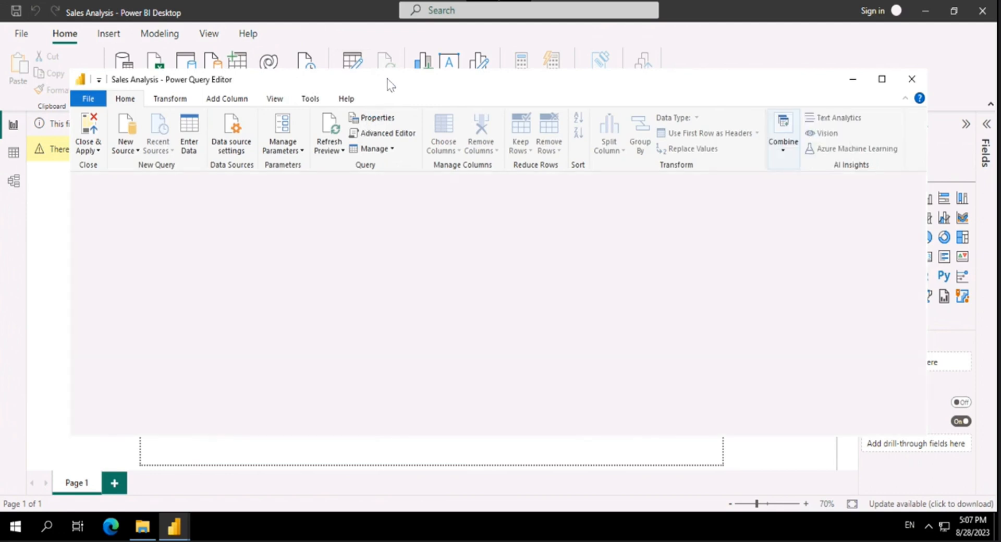
{"action": "left_click", "coordinate": [882, 79]}
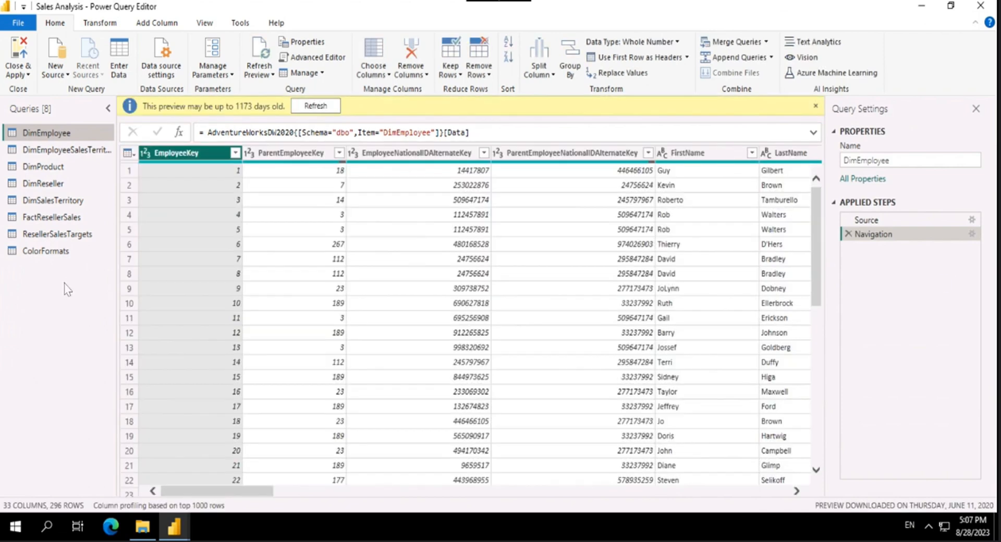
Step: Rename the DimEmployee query to Salesperson
{"action": "left_click", "coordinate": [68, 145]}
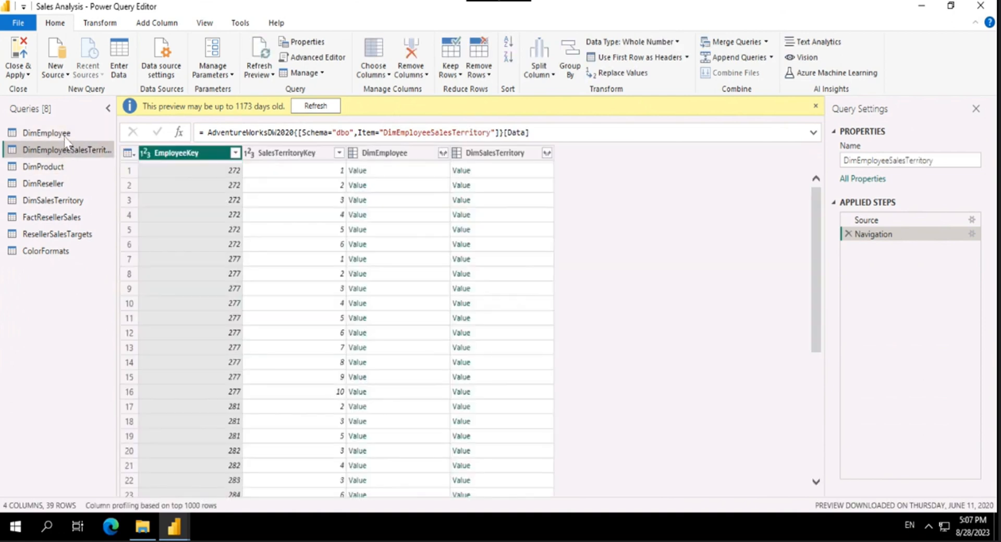
{"action": "left_click", "coordinate": [66, 137]}
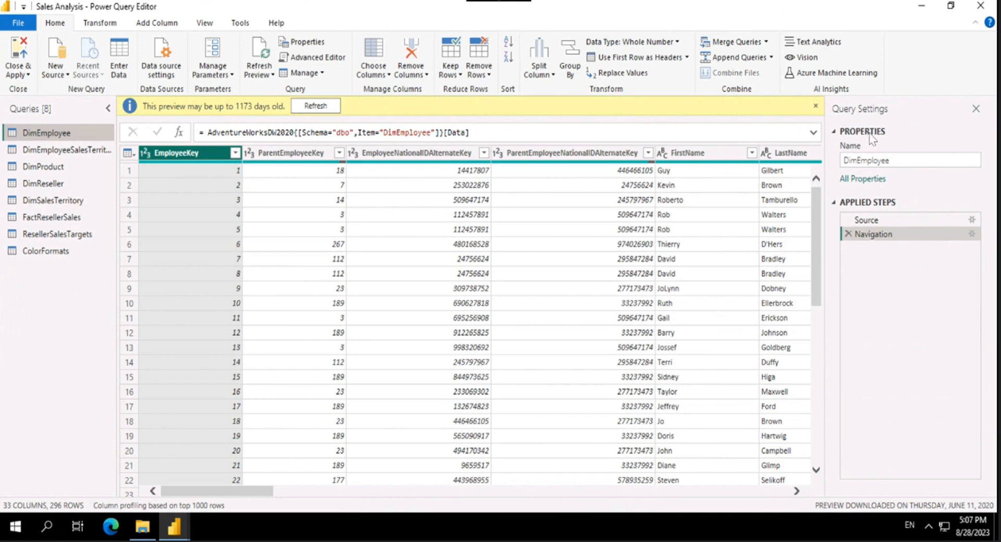
{"action": "double_click", "coordinate": [878, 164]}
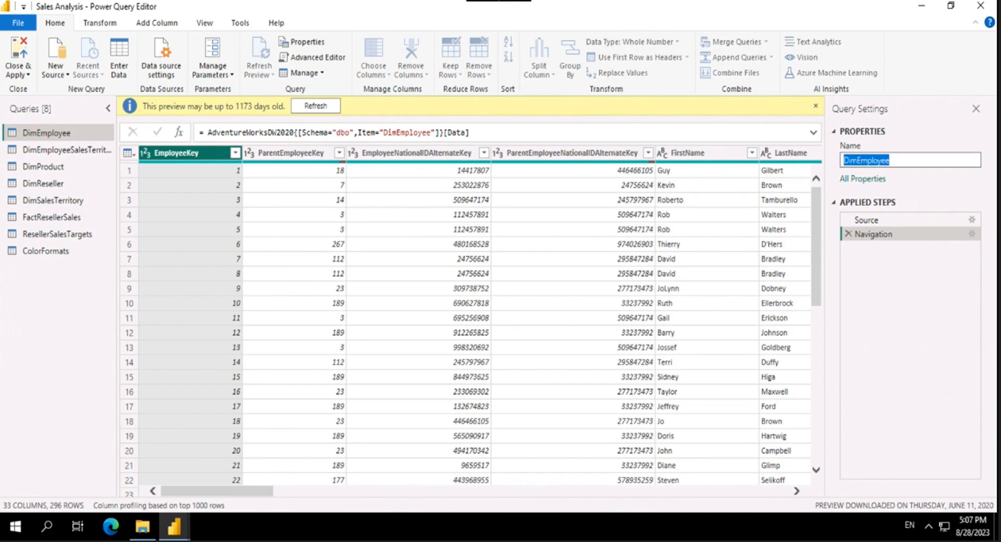
{"action": "type", "text": "Sales"}
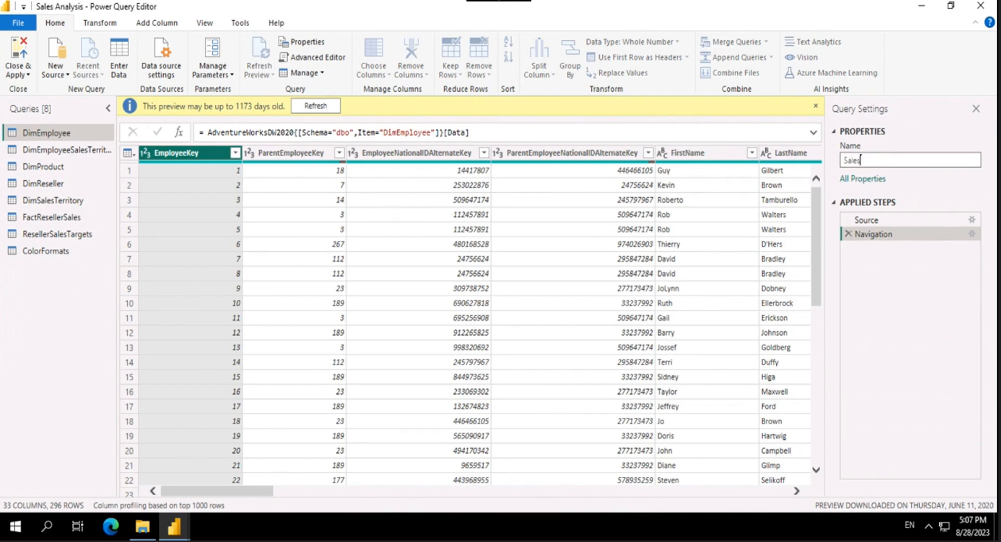
{"action": "type", "text": "person"}
{"action": "key", "text": "Return"}
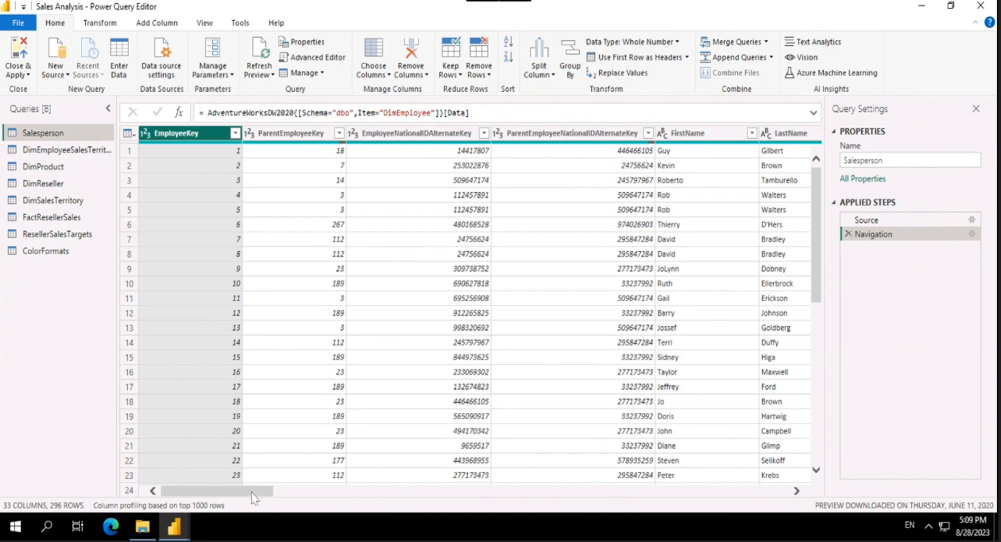
Step: Open the Go to Column dialog for the Salesperson query and look through its list of columns
{"action": "left_click_drag", "start_coordinate": [218, 492], "coordinate": [111, 487]}
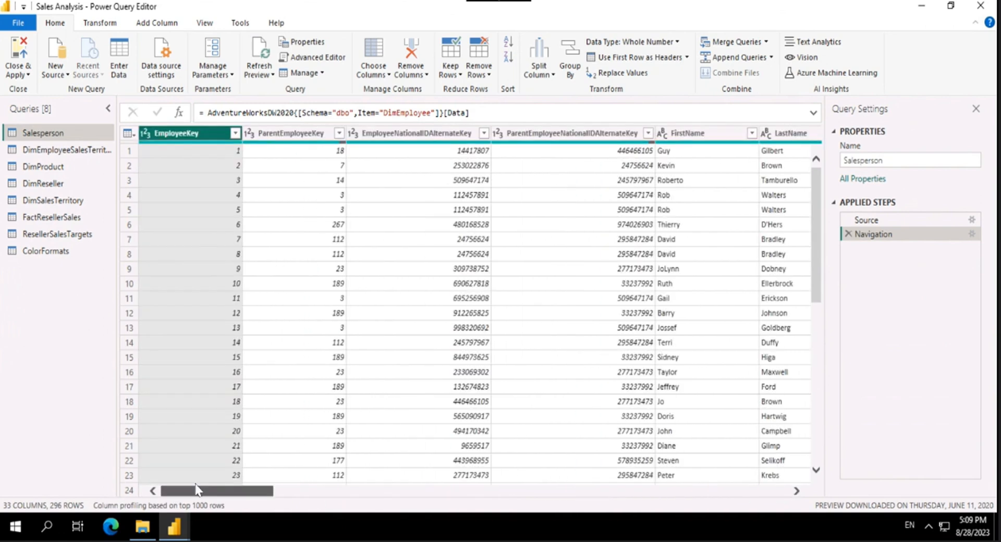
{"action": "left_click_drag", "start_coordinate": [198, 490], "coordinate": [48, 484]}
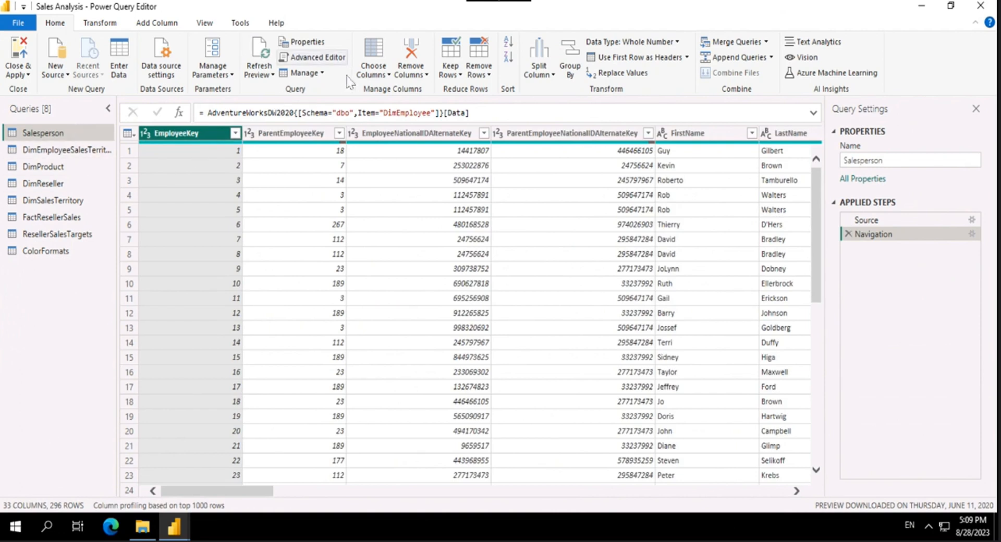
{"action": "left_click", "coordinate": [321, 73]}
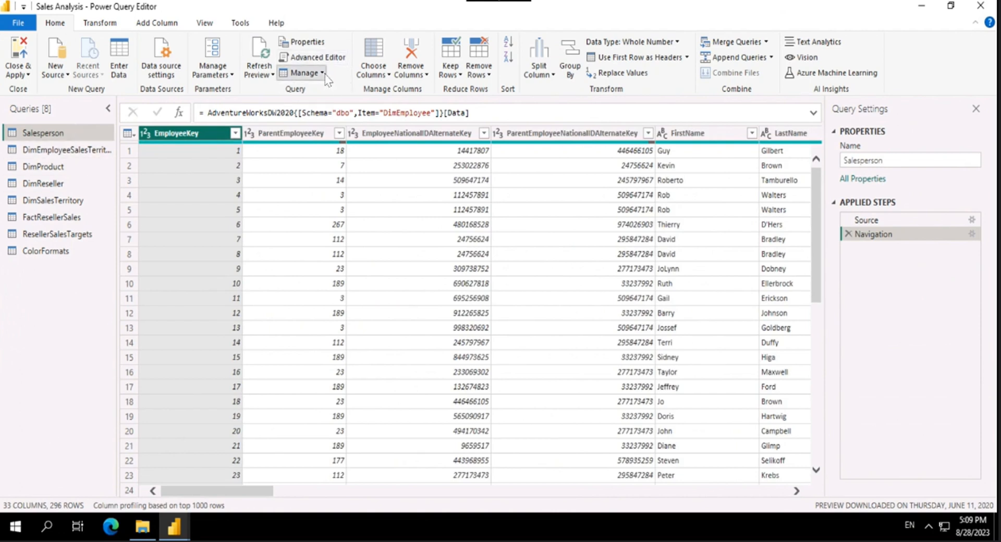
{"action": "left_click", "coordinate": [379, 73]}
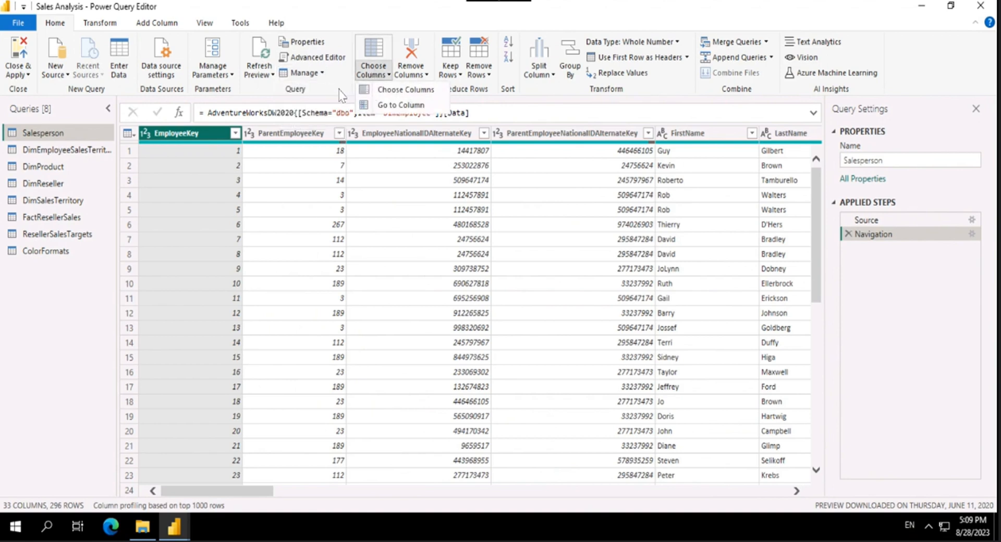
{"action": "left_click", "coordinate": [392, 113]}
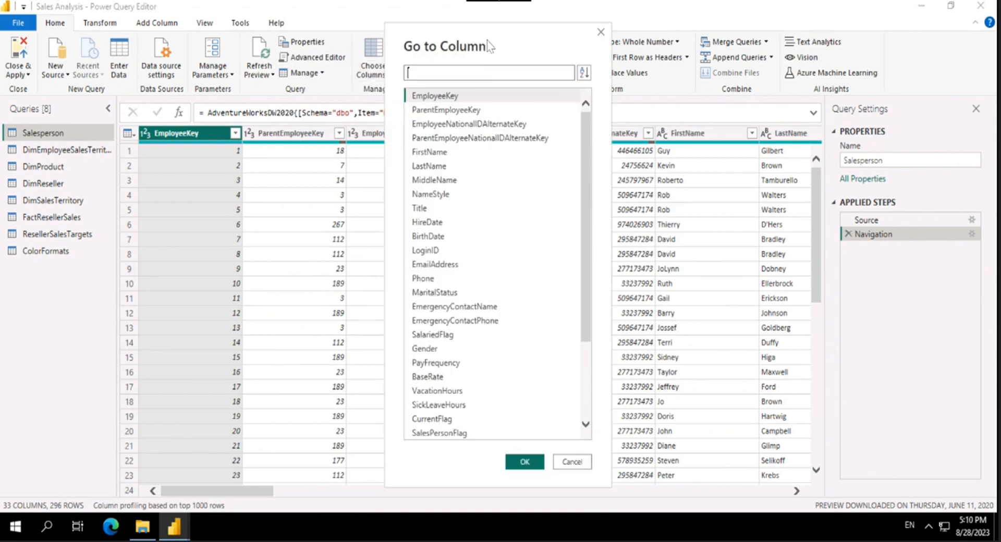
{"action": "left_click_drag", "start_coordinate": [490, 44], "coordinate": [591, 43]}
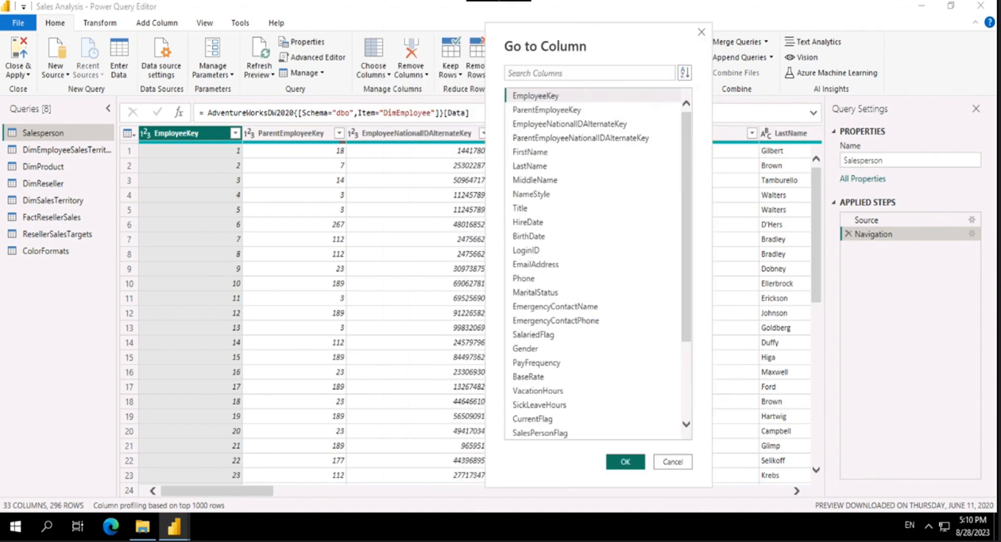
{"action": "left_click", "coordinate": [543, 75]}
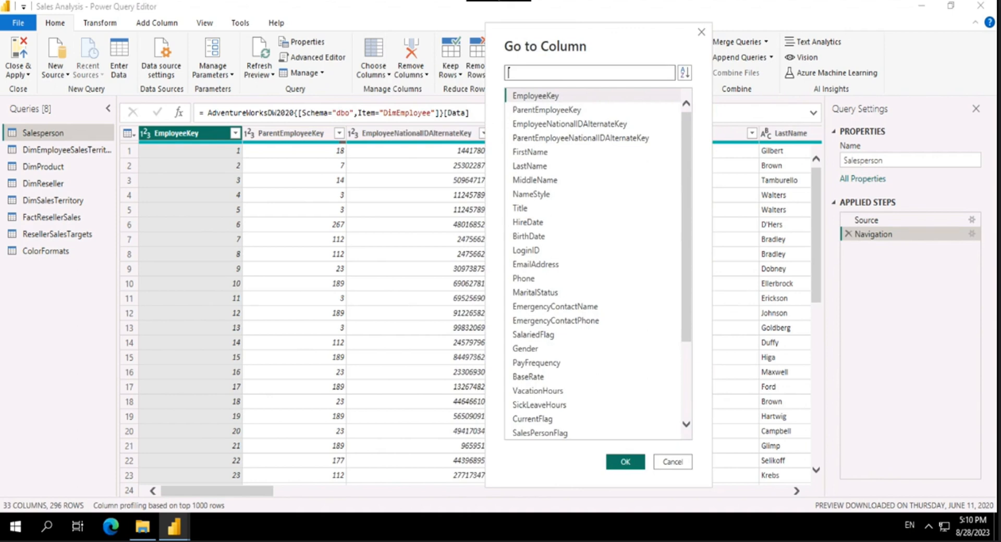
{"action": "scroll", "coordinate": [565, 230], "scroll_direction": "down", "scroll_amount": 3}
{"action": "scroll", "coordinate": [595, 255], "scroll_direction": "up", "scroll_amount": 3}
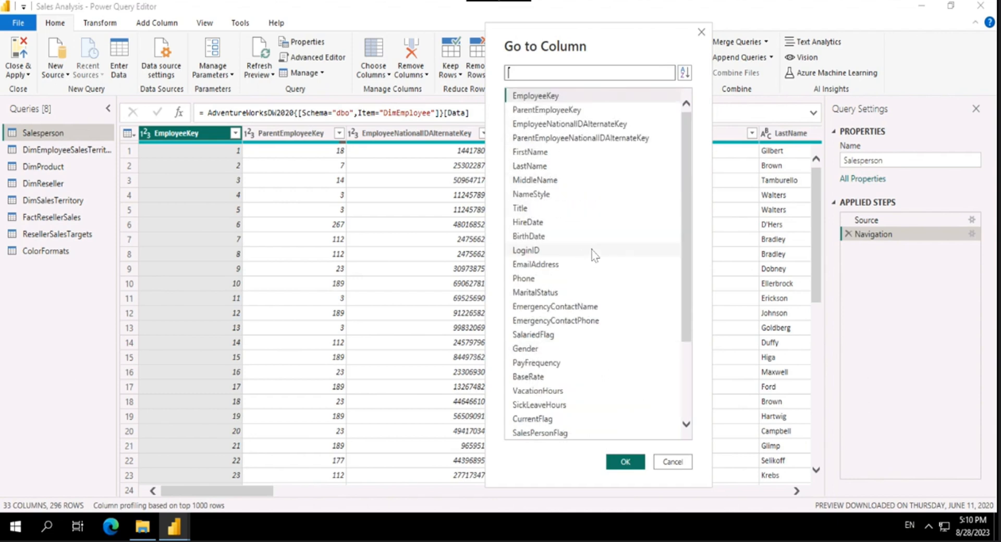
Step: Sort the Go to Column list by name and set it back to natural order
{"action": "left_click", "coordinate": [684, 73]}
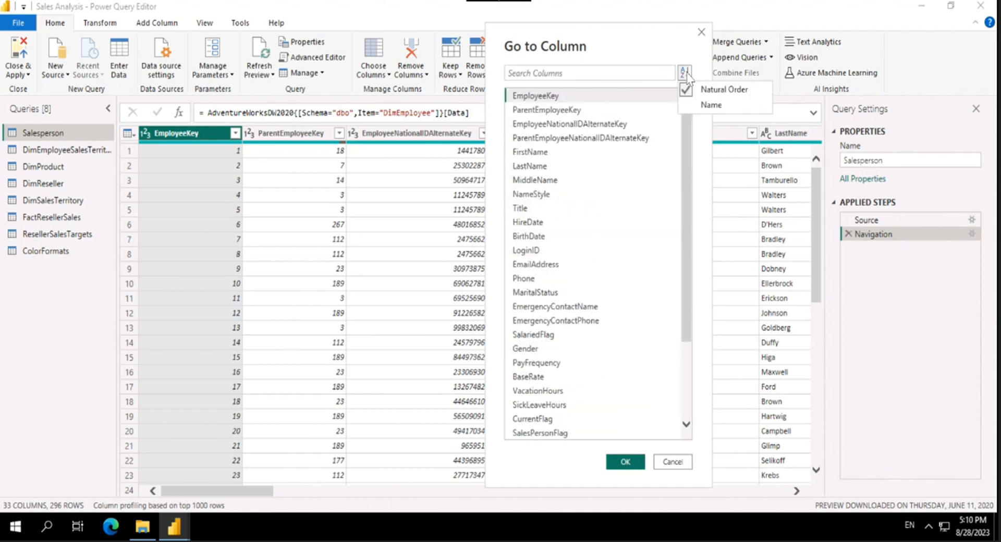
{"action": "left_click", "coordinate": [693, 107]}
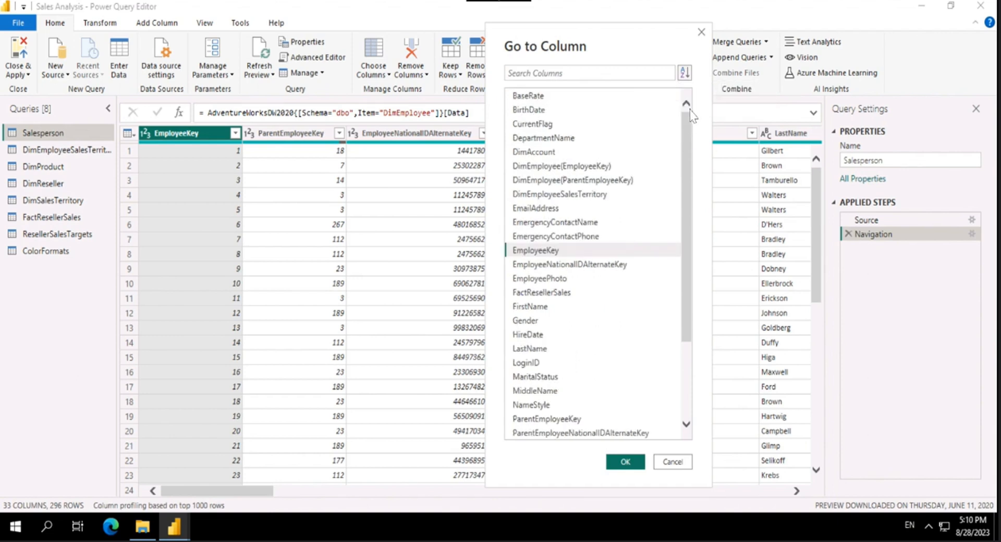
{"action": "left_click", "coordinate": [686, 74]}
{"action": "left_click", "coordinate": [724, 90]}
Step: Search the column list for "Sales" and go to the SalesPersonFlag column
{"action": "left_click", "coordinate": [509, 73]}
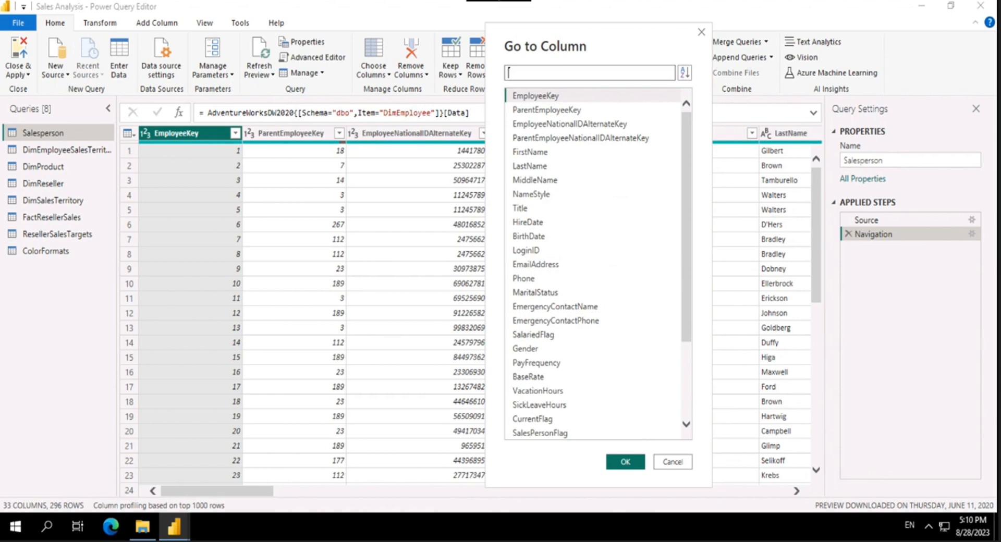
{"action": "type", "text": "Sales"}
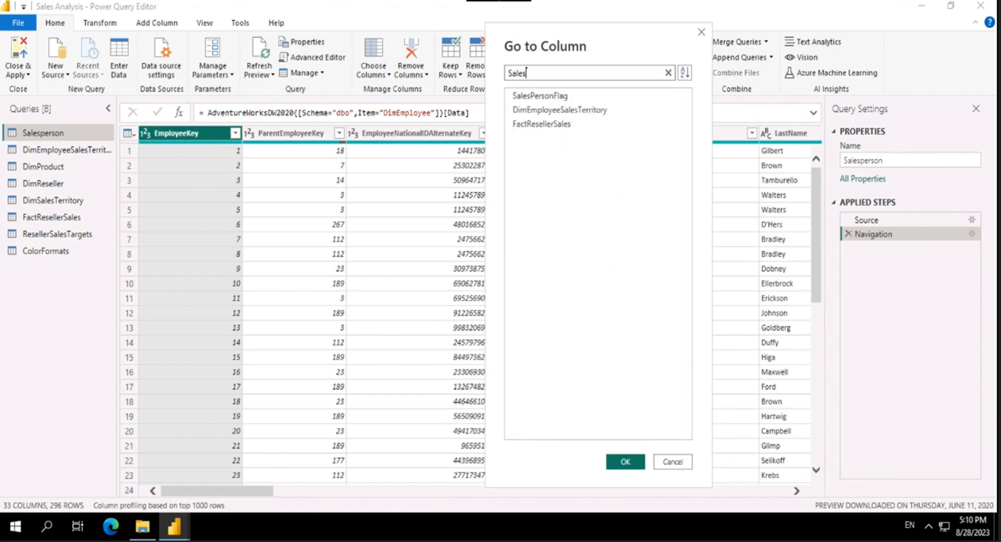
{"action": "left_click", "coordinate": [556, 97]}
{"action": "left_click", "coordinate": [625, 462]}
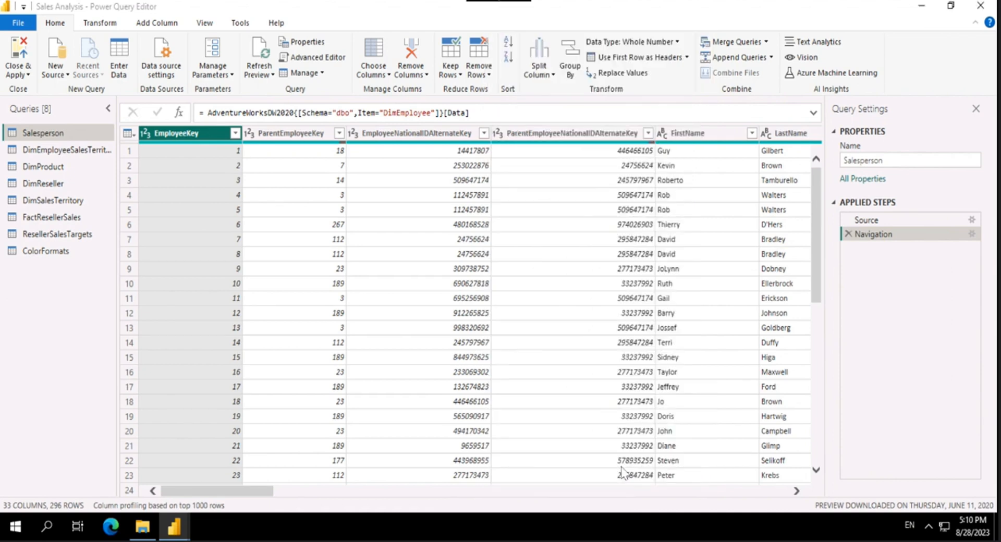
{"action": "left_click_drag", "start_coordinate": [615, 491], "coordinate": [678, 493]}
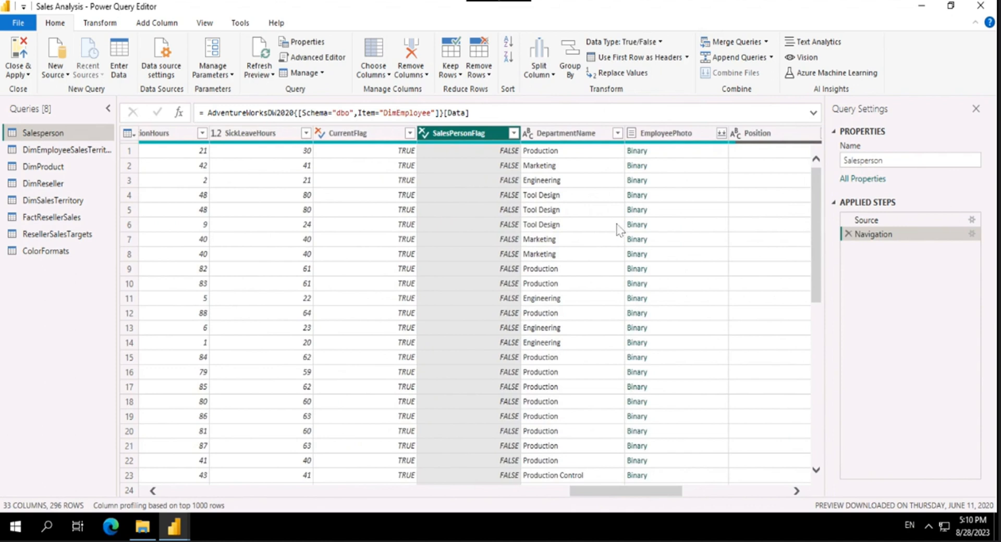
Step: Filter the SalesPersonFlag column to keep only the TRUE rows
{"action": "left_click", "coordinate": [513, 133]}
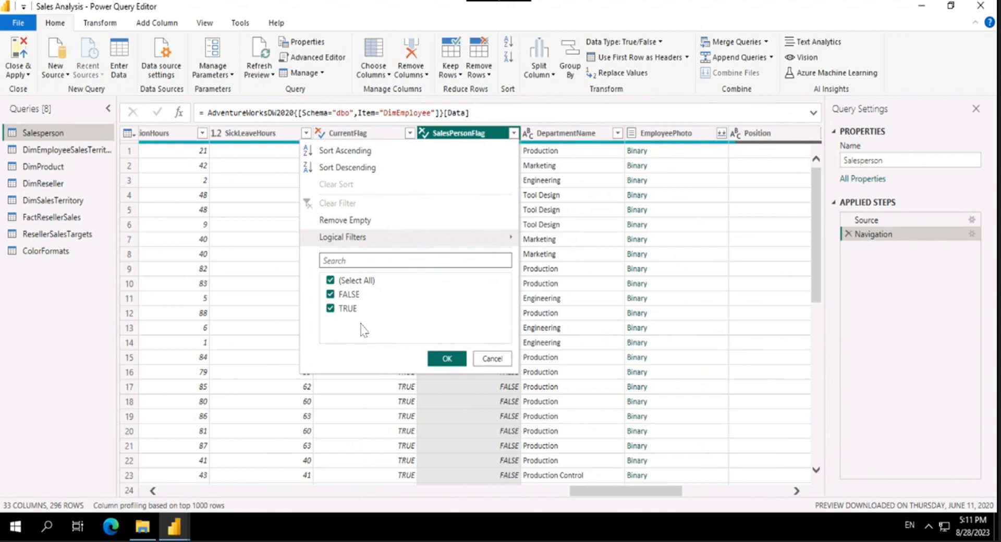
{"action": "left_click", "coordinate": [352, 295]}
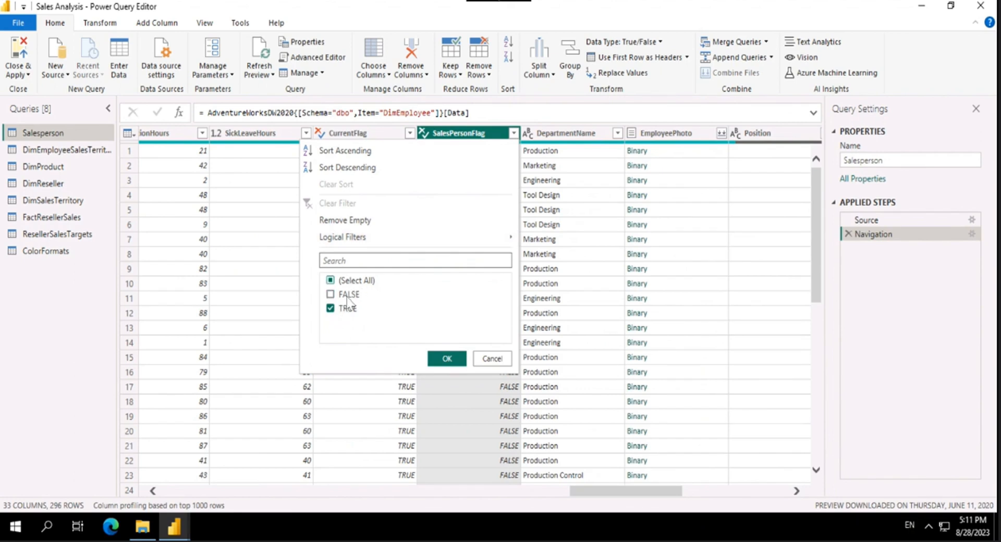
{"action": "left_click", "coordinate": [447, 360]}
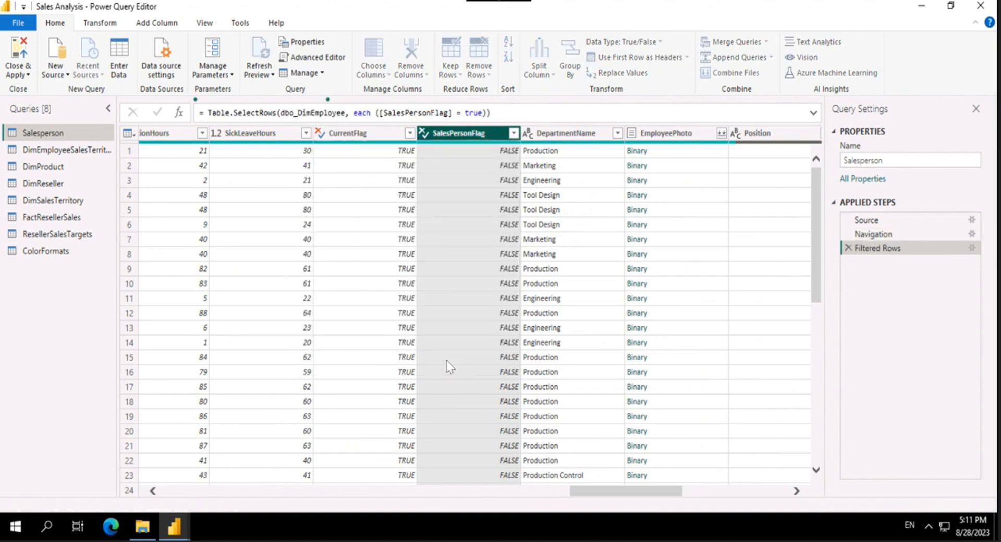
Step: Try filtering the MaritalStatus column to M only and clear that filter again
{"action": "left_click_drag", "start_coordinate": [614, 495], "coordinate": [417, 492]}
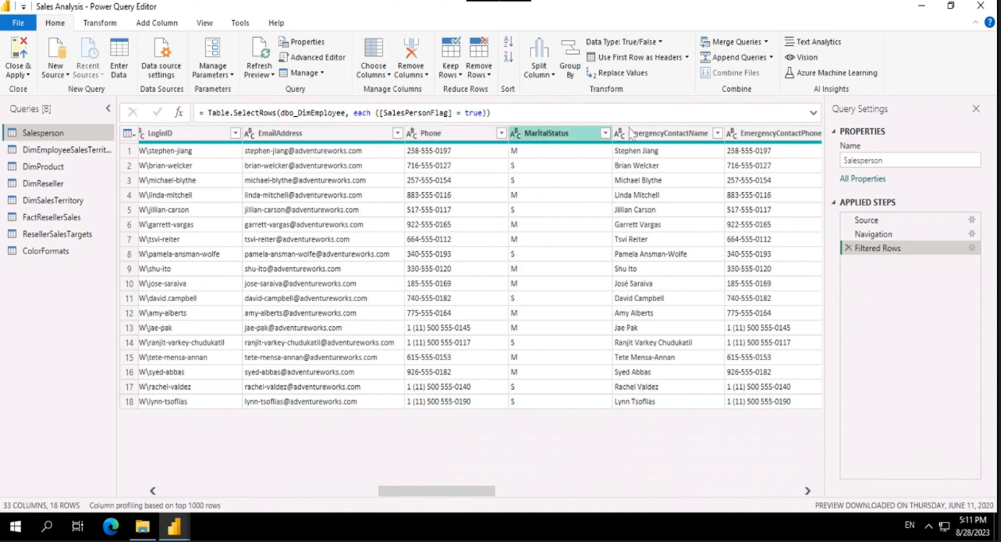
{"action": "left_click", "coordinate": [604, 133]}
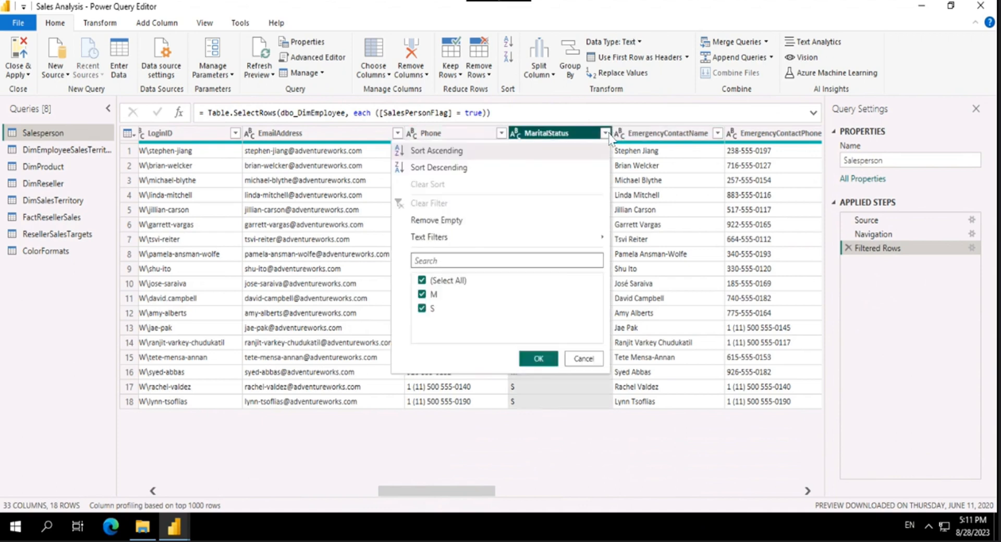
{"action": "left_click", "coordinate": [423, 308]}
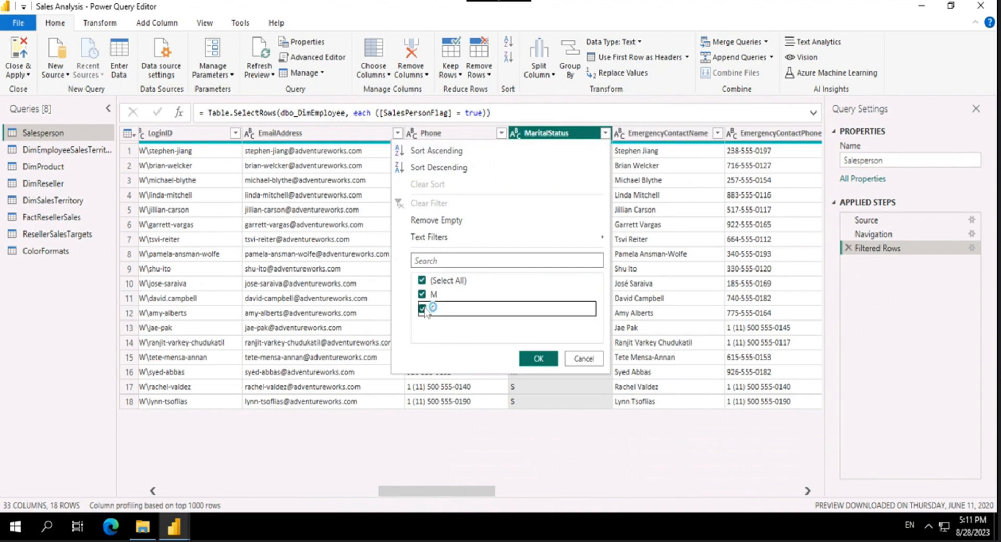
{"action": "left_click", "coordinate": [537, 359]}
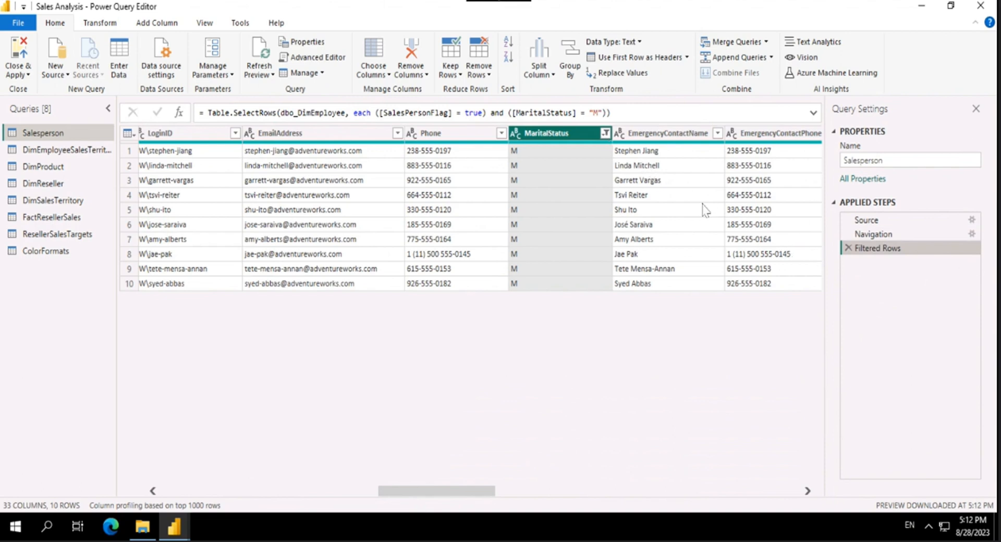
{"action": "left_click", "coordinate": [605, 133]}
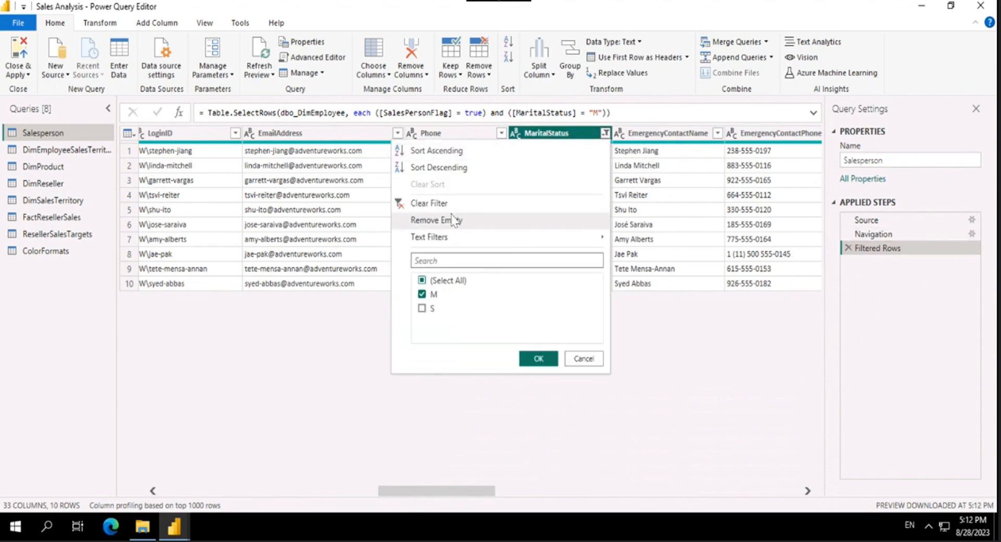
{"action": "left_click", "coordinate": [438, 204]}
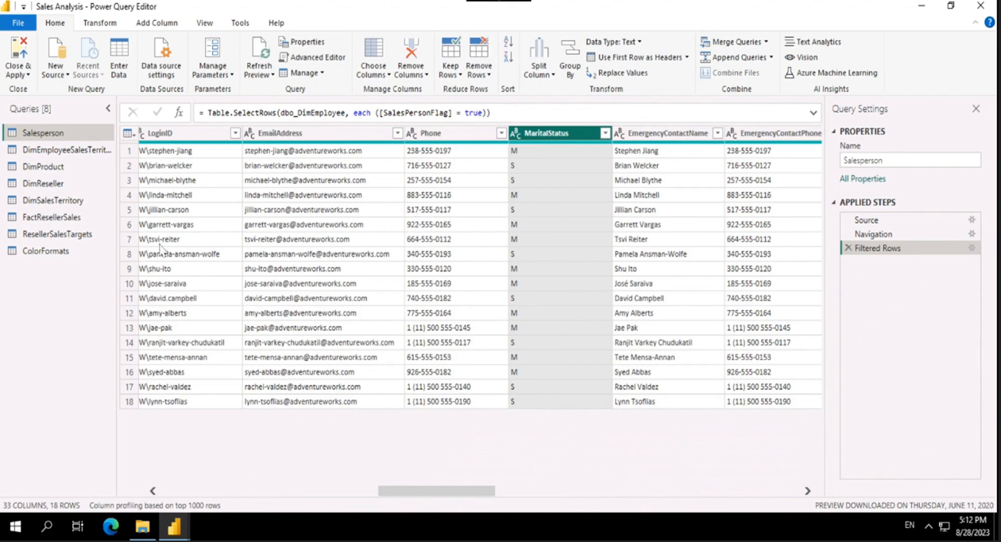
Step: Remove the selected MaritalStatus column from the Salesperson query
{"action": "left_click_drag", "start_coordinate": [420, 496], "coordinate": [107, 490]}
{"action": "left_click", "coordinate": [412, 73]}
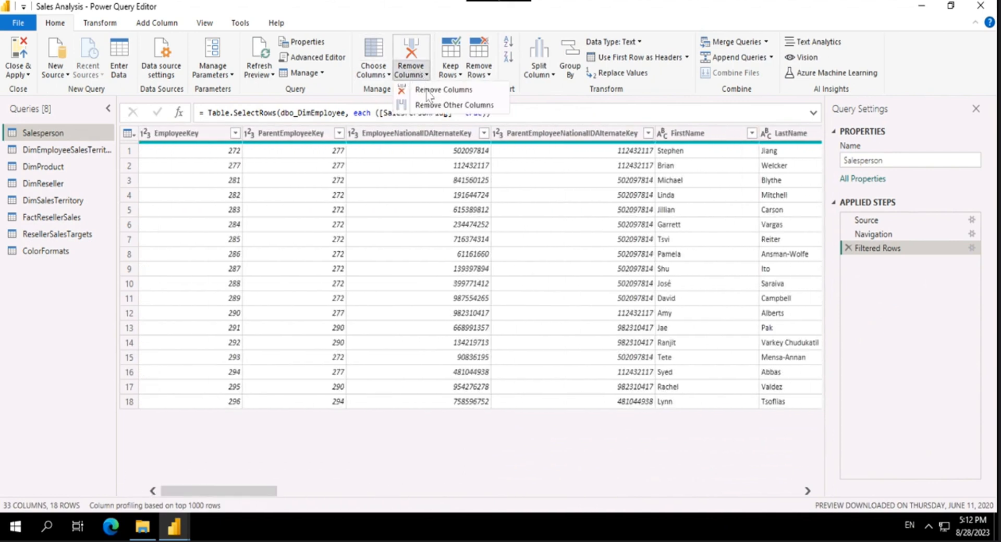
{"action": "left_click", "coordinate": [438, 91]}
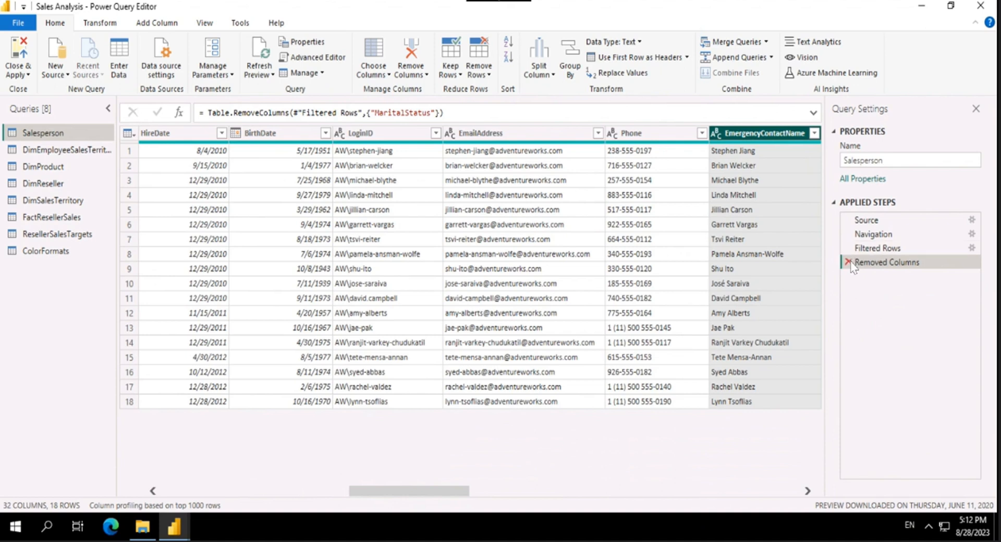
Step: Compare the Filtered Rows and Removed Columns steps, and delete the Removed Columns step from the Salesperson query
{"action": "left_click", "coordinate": [874, 249]}
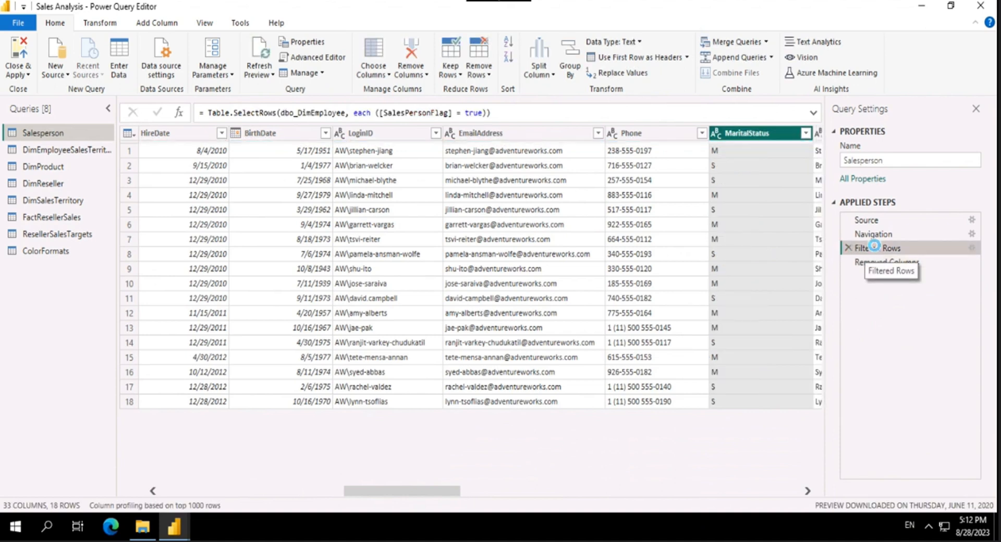
{"action": "left_click", "coordinate": [859, 263]}
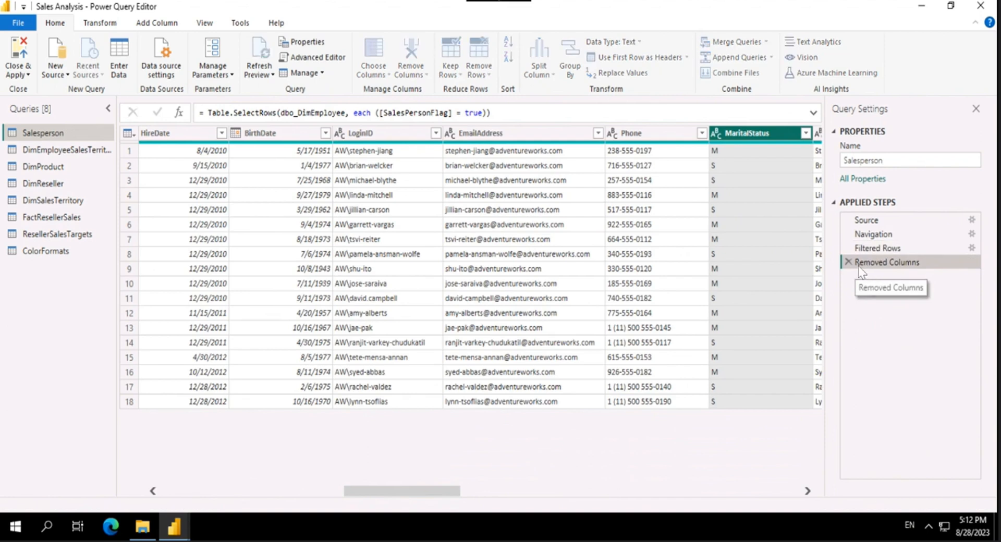
{"action": "left_click", "coordinate": [848, 262]}
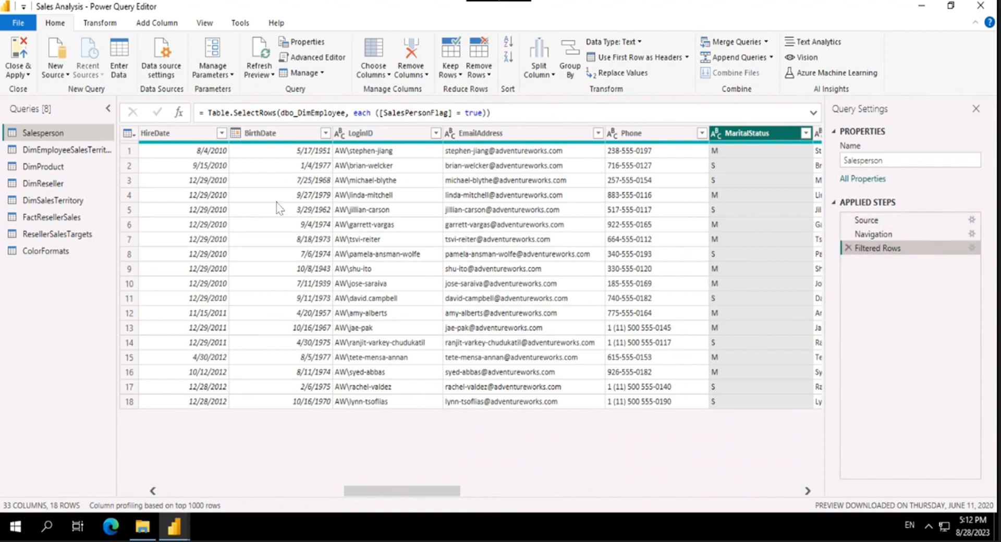
Step: Look through the columns of the Salesperson table from one end to the other
{"action": "left_click_drag", "start_coordinate": [503, 491], "coordinate": [539, 490]}
{"action": "left_click", "coordinate": [351, 492]}
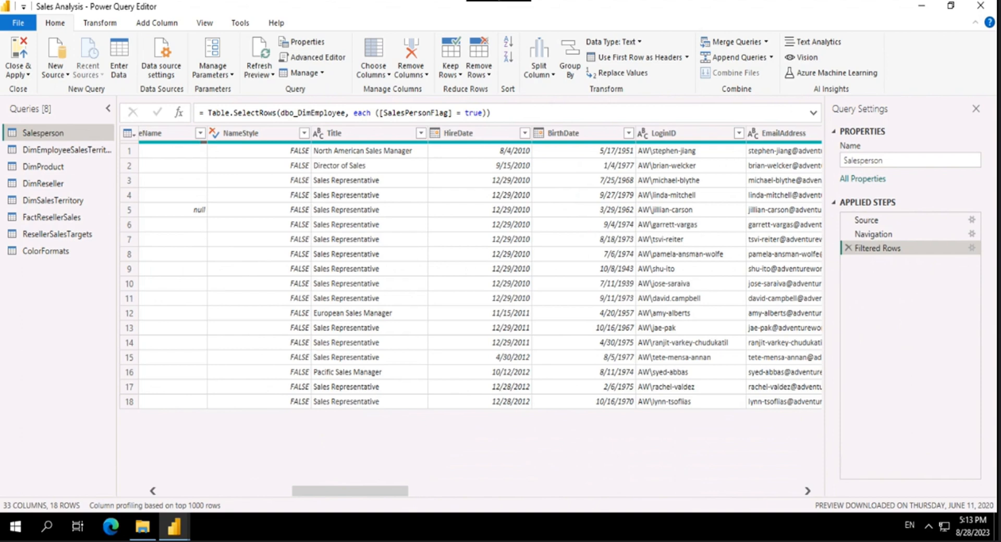
{"action": "left_click", "coordinate": [386, 74]}
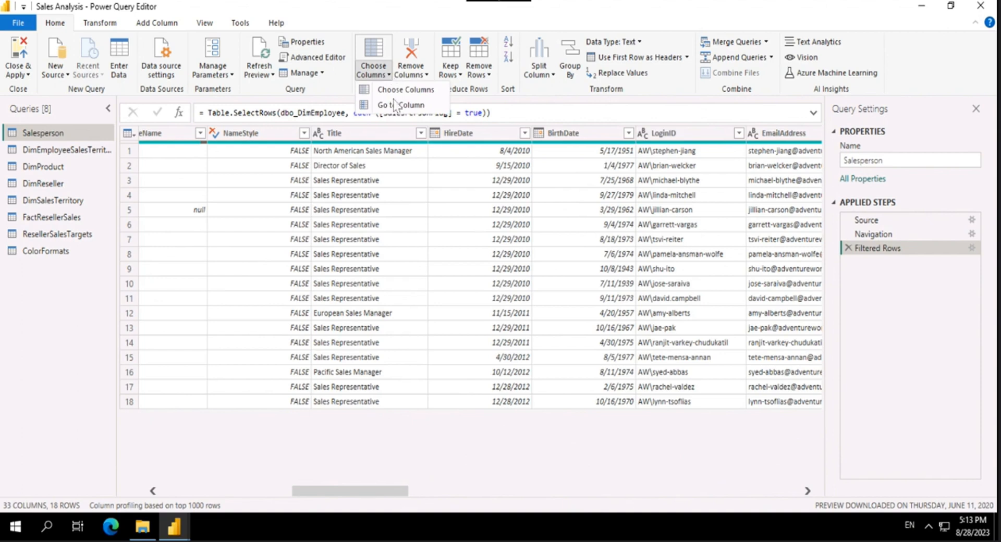
{"action": "left_click", "coordinate": [357, 492]}
{"action": "left_click_drag", "start_coordinate": [384, 491], "coordinate": [594, 500]}
{"action": "left_click_drag", "start_coordinate": [725, 496], "coordinate": [152, 430]}
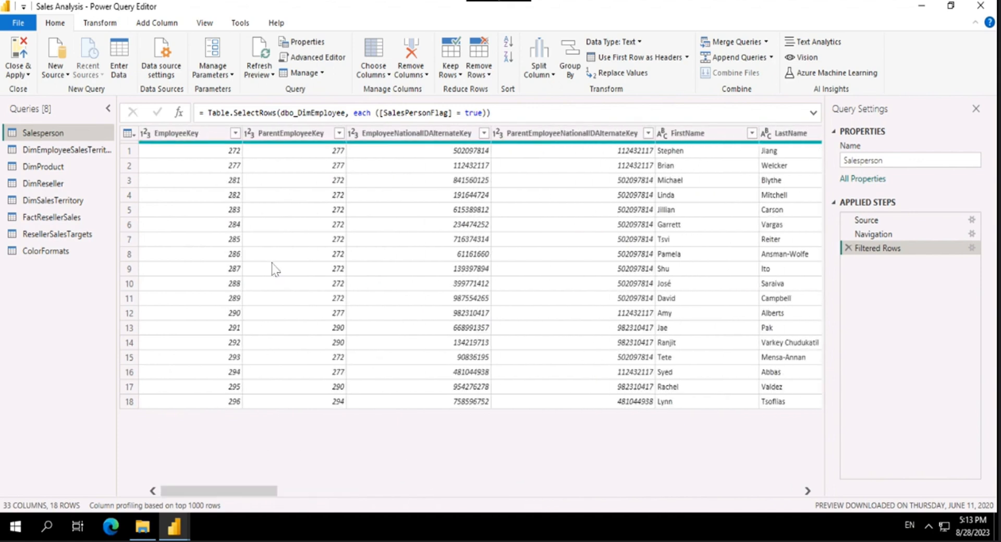
{"action": "left_click", "coordinate": [391, 78]}
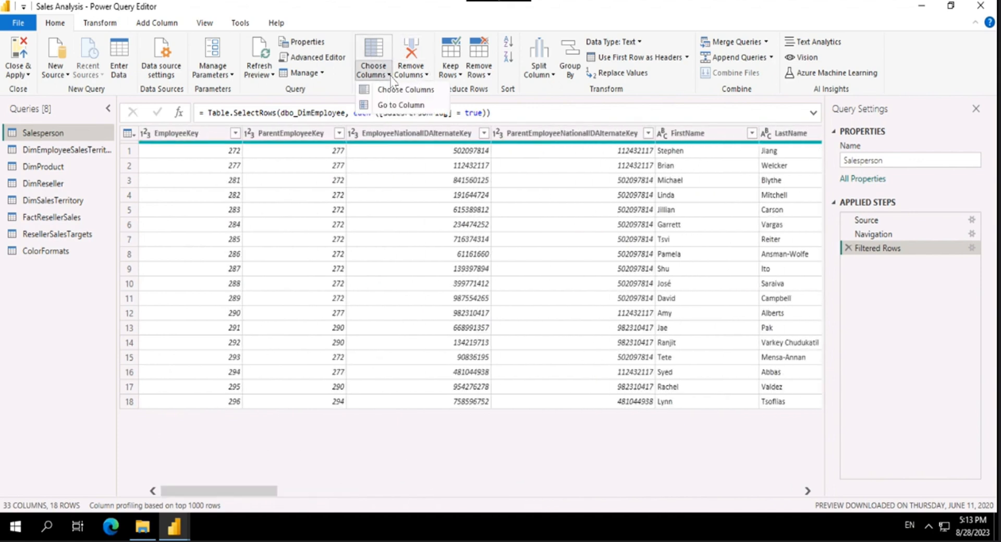
{"action": "left_click", "coordinate": [409, 11]}
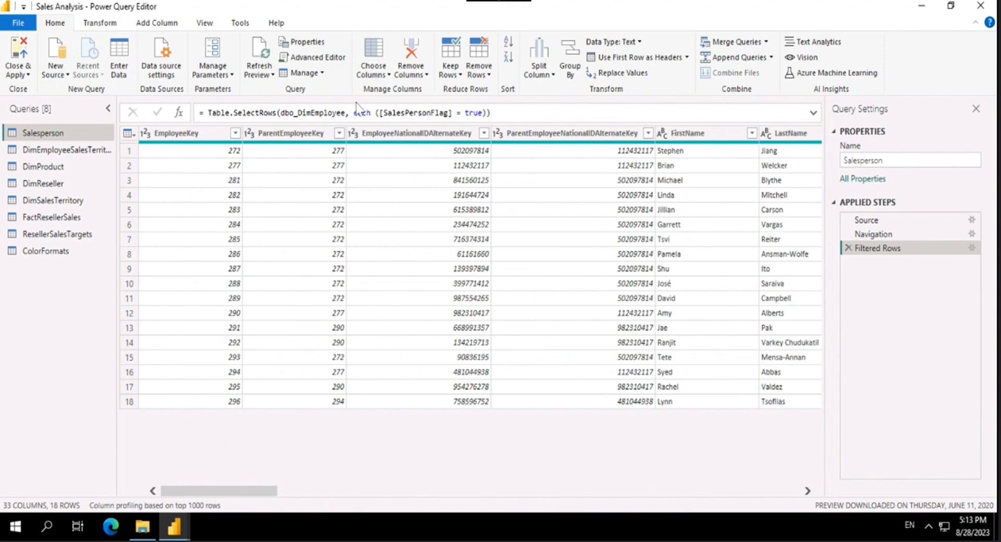
Step: In Choose Columns, deselect all columns and select EmployeeKey, EmployeeNationalIDAlternateKey, FirstName and LastName to keep
{"action": "left_click", "coordinate": [391, 76]}
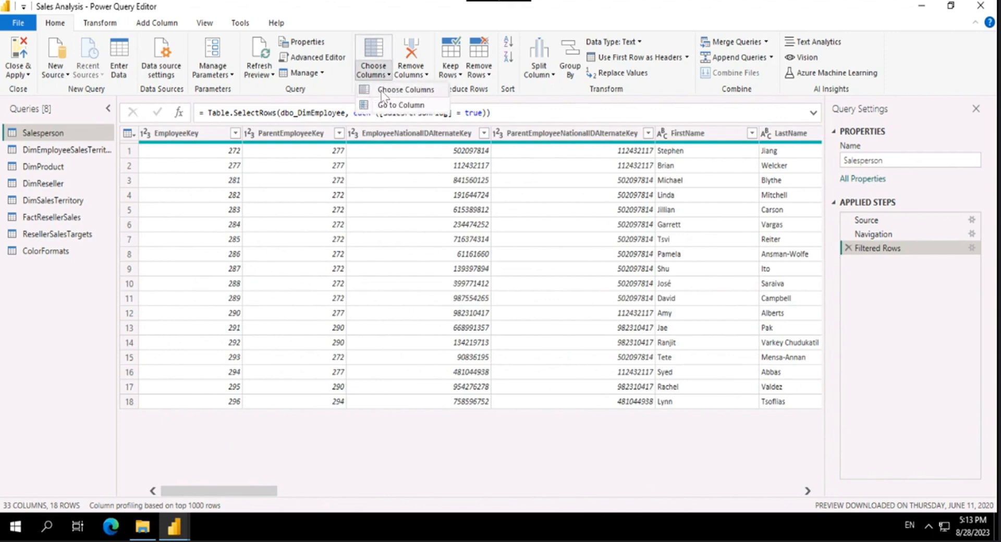
{"action": "left_click", "coordinate": [382, 92]}
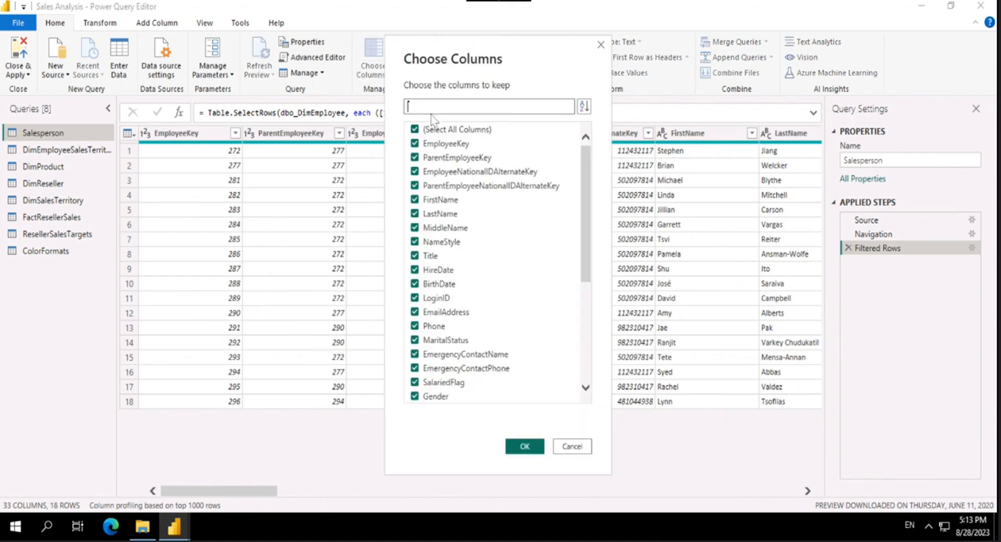
{"action": "scroll", "coordinate": [514, 220], "scroll_direction": "down", "scroll_amount": 5}
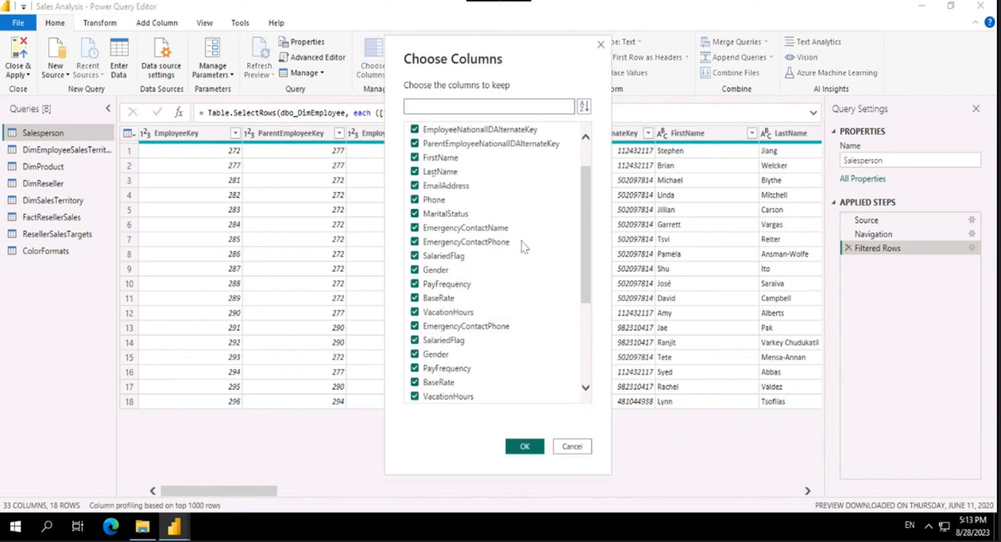
{"action": "scroll", "coordinate": [514, 220], "scroll_direction": "up", "scroll_amount": 5}
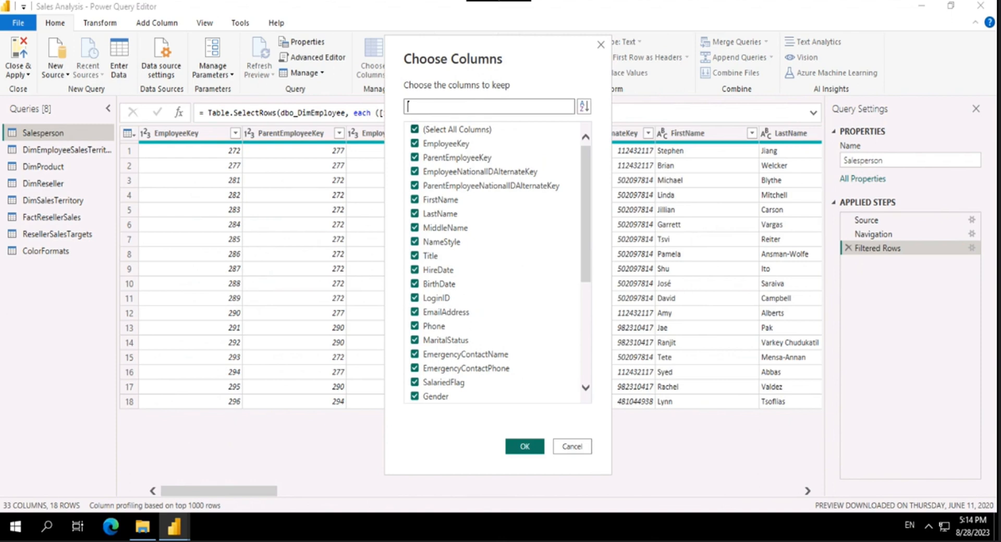
{"action": "left_click", "coordinate": [451, 130]}
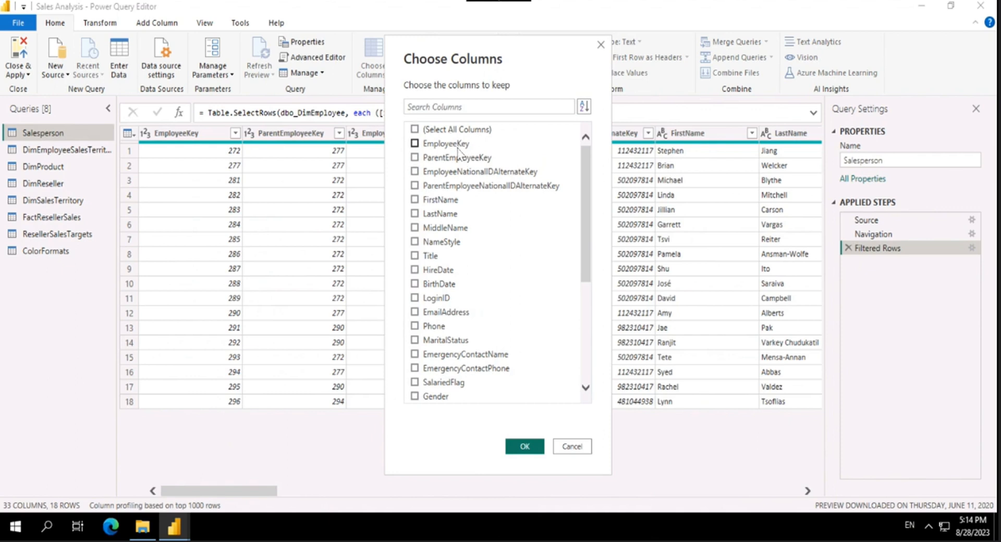
{"action": "left_click", "coordinate": [459, 152]}
{"action": "left_click", "coordinate": [451, 200]}
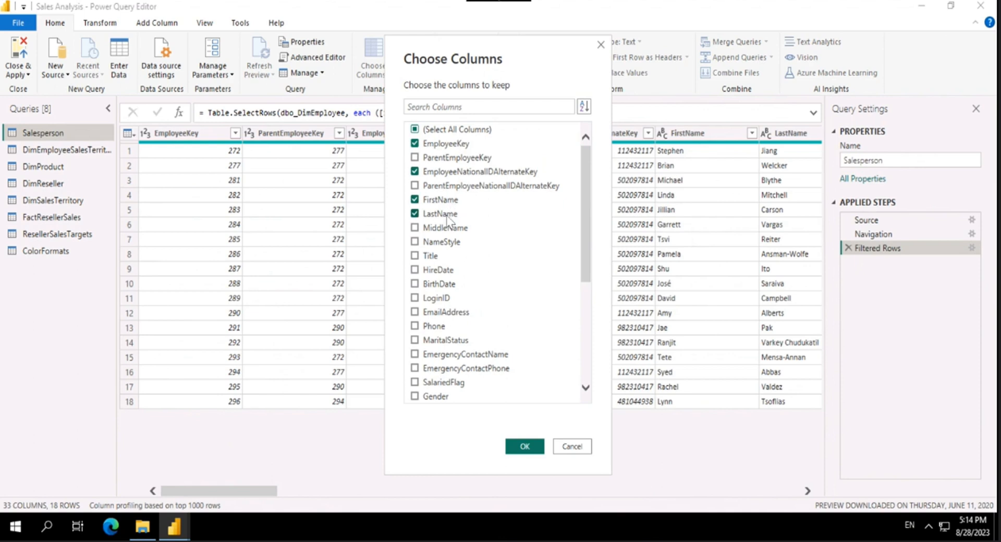
Step: Add Title and EmailAddress to the columns to keep and apply the column selection
{"action": "left_click", "coordinate": [445, 256]}
{"action": "scroll", "coordinate": [500, 277], "scroll_direction": "down", "scroll_amount": 3}
{"action": "left_click", "coordinate": [447, 188]}
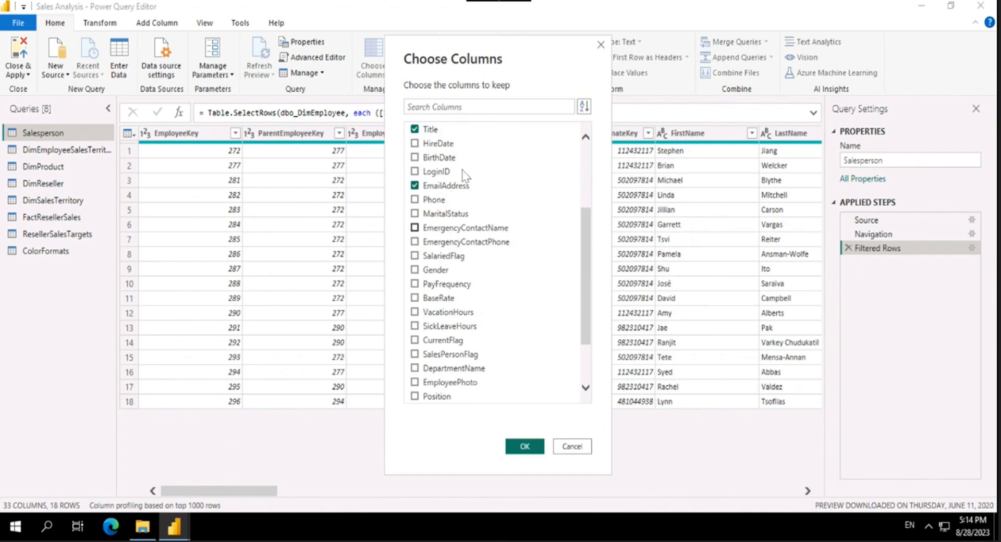
{"action": "scroll", "coordinate": [511, 263], "scroll_direction": "down", "scroll_amount": 2}
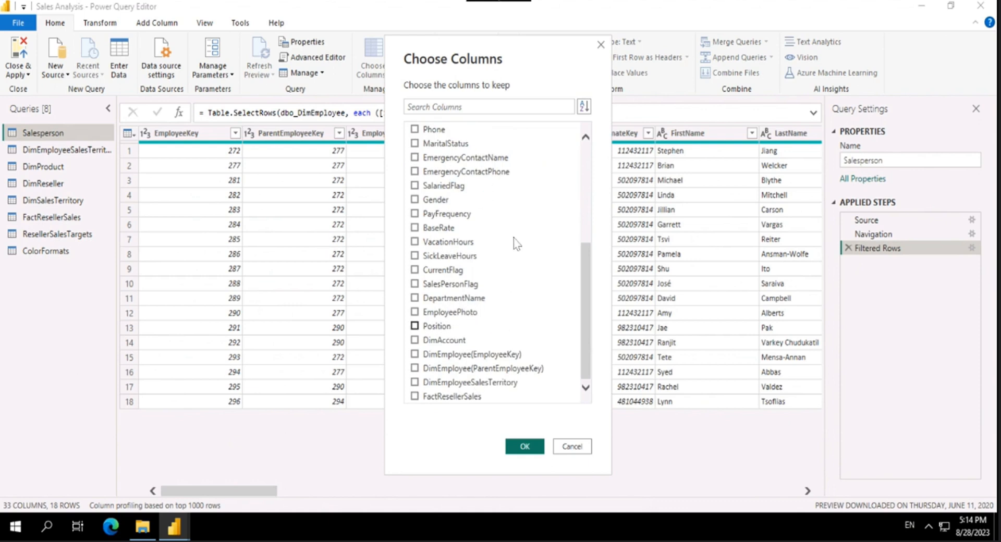
{"action": "scroll", "coordinate": [516, 237], "scroll_direction": "up", "scroll_amount": 5}
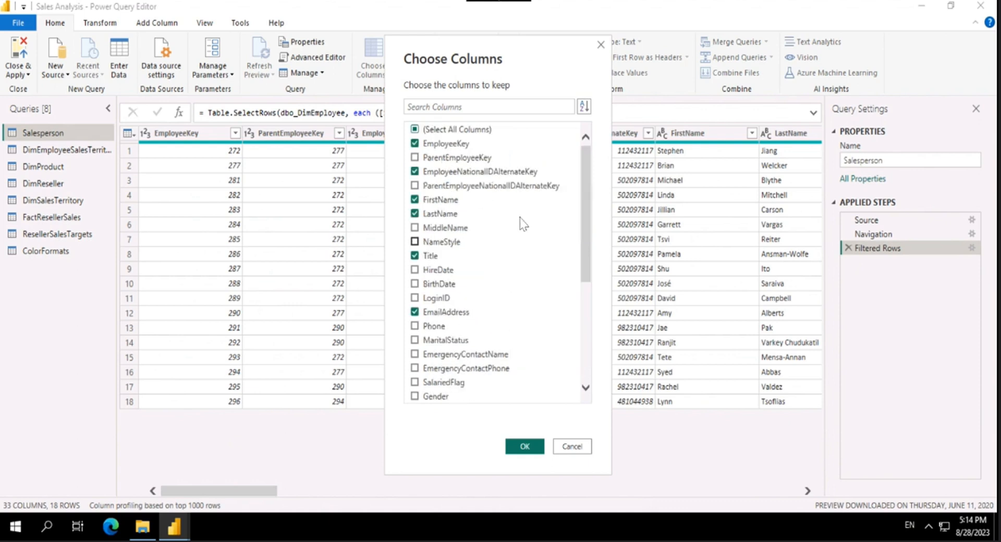
{"action": "left_click", "coordinate": [526, 447]}
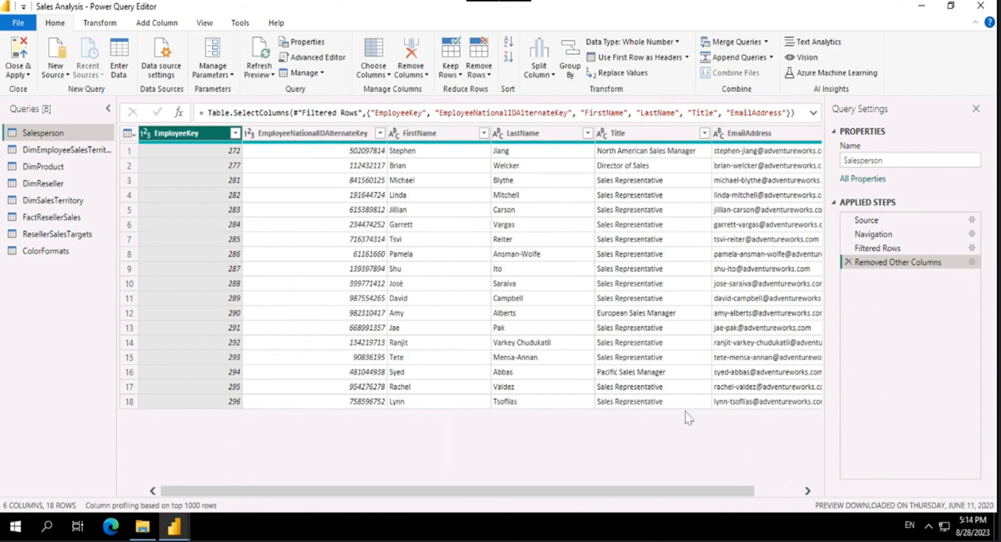
Step: Examine the full formula of the Removed Other Columns step and its Choose Columns settings, closing them without edits
{"action": "left_click_drag", "start_coordinate": [694, 493], "coordinate": [547, 302]}
{"action": "left_click", "coordinate": [813, 112]}
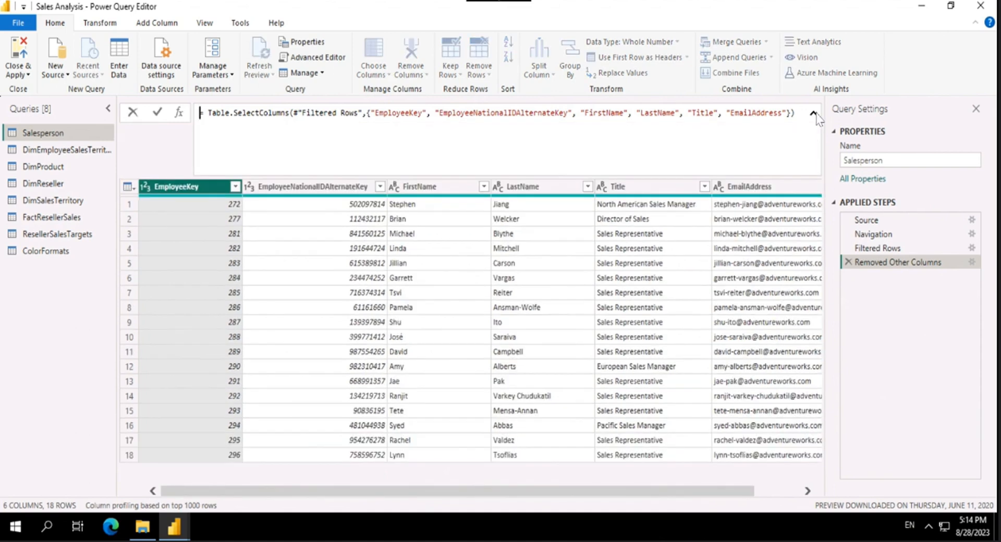
{"action": "left_click", "coordinate": [813, 113]}
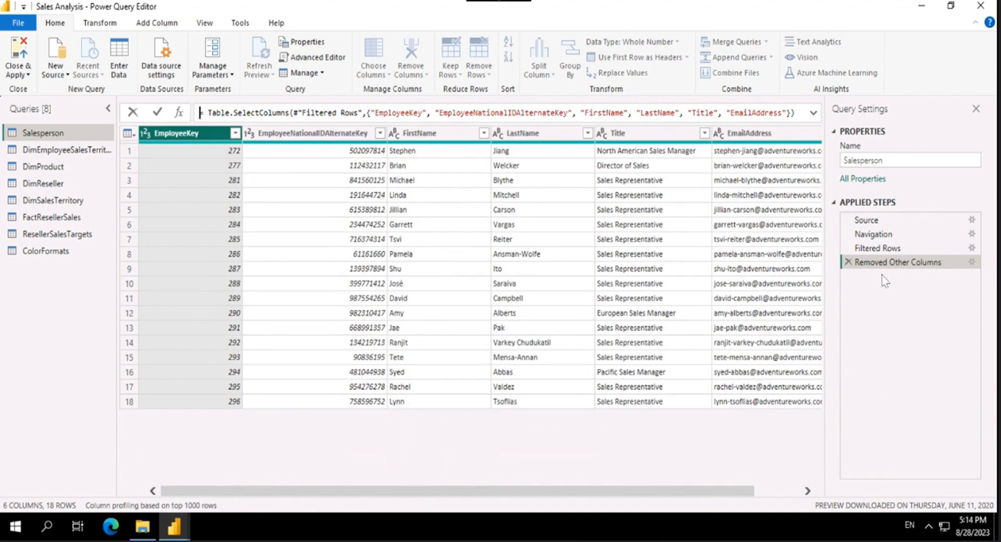
{"action": "left_click", "coordinate": [976, 266]}
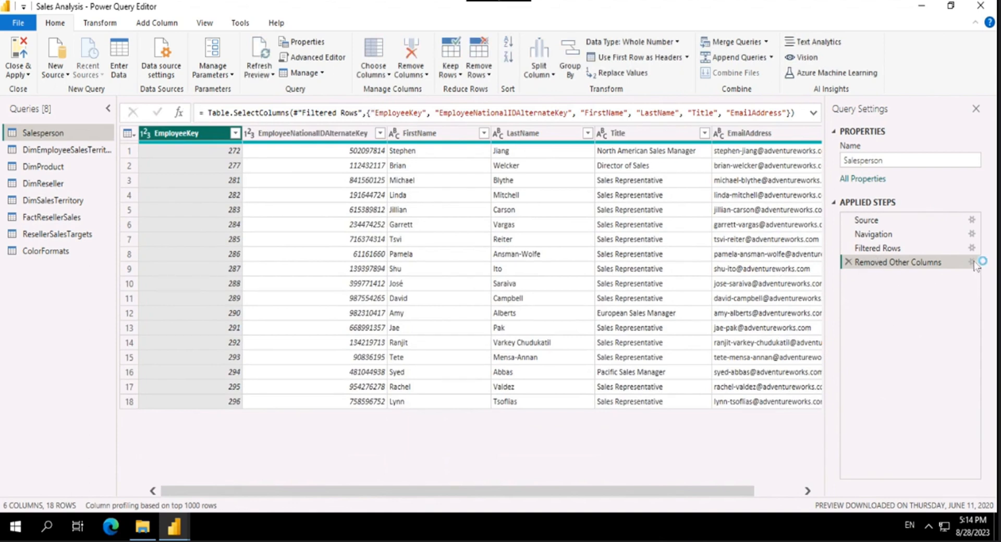
{"action": "left_click", "coordinate": [972, 262]}
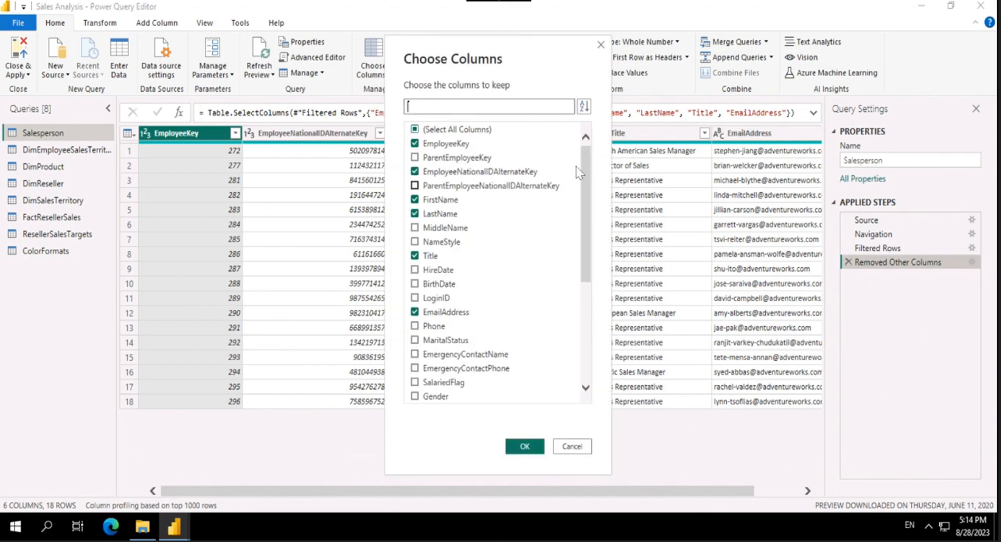
{"action": "left_click", "coordinate": [572, 446]}
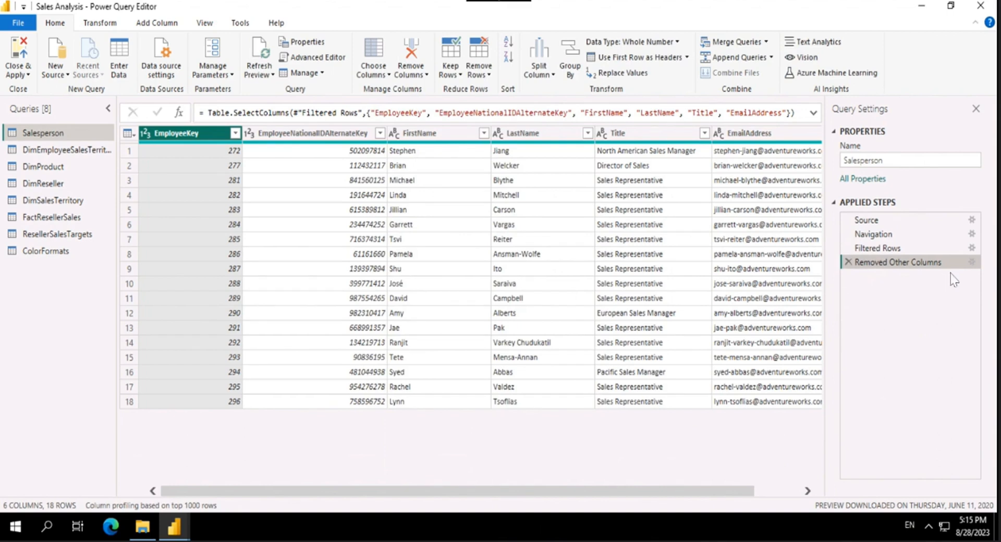
{"action": "left_click", "coordinate": [972, 263]}
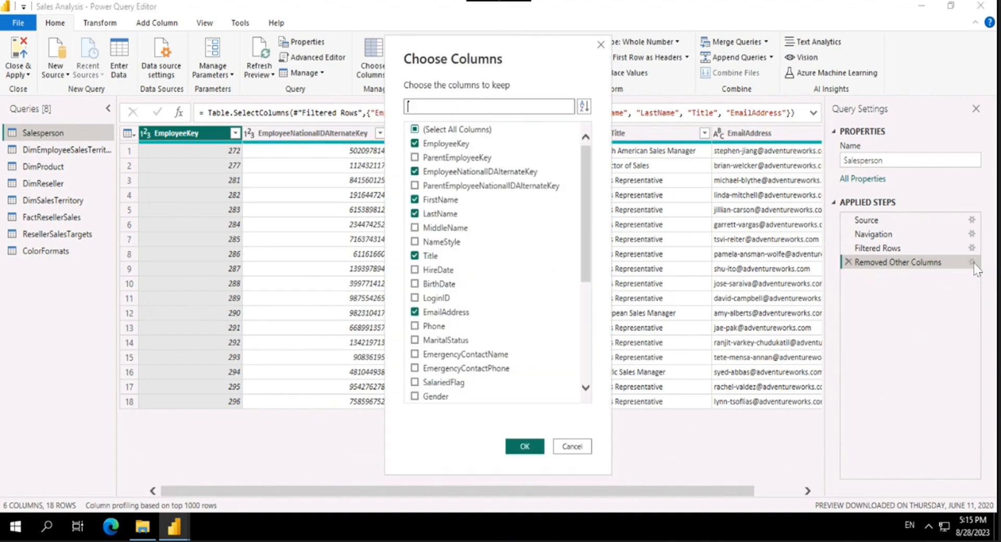
{"action": "left_click_drag", "start_coordinate": [587, 167], "coordinate": [603, 136]}
{"action": "left_click", "coordinate": [572, 446]}
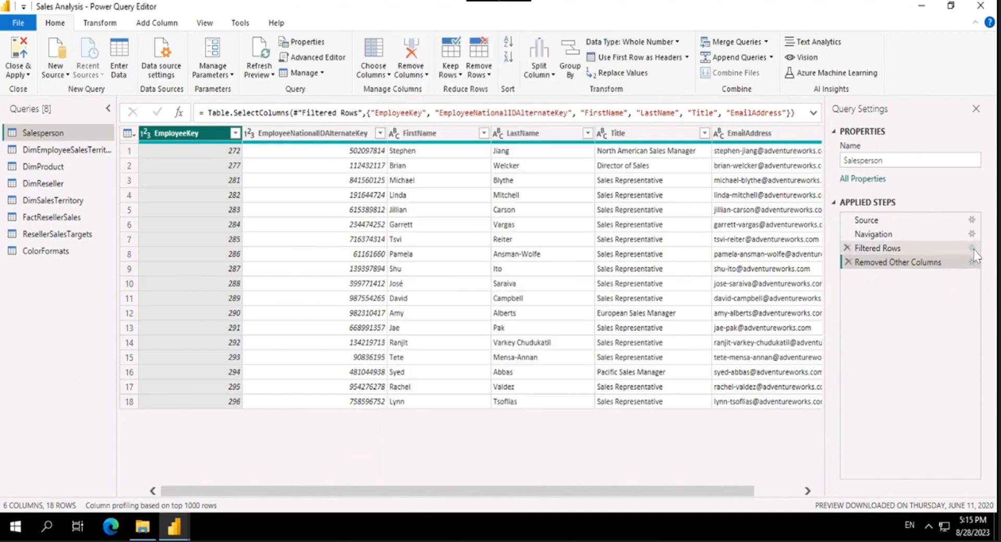
Step: Inspect the filter condition of the Filtered Rows step, cancel without edits and return to the Removed Other Columns step
{"action": "left_click", "coordinate": [972, 250]}
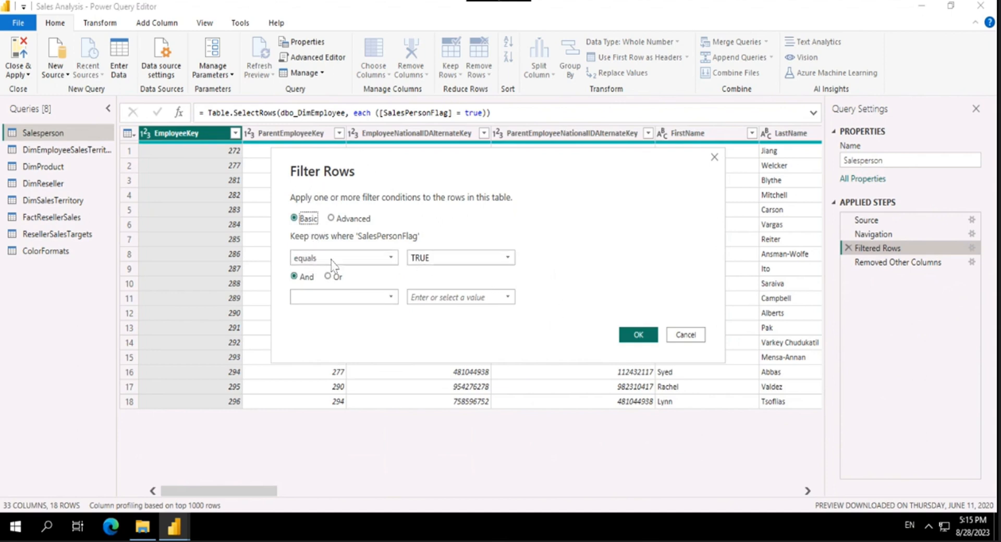
{"action": "left_click", "coordinate": [506, 259]}
{"action": "left_click", "coordinate": [506, 258]}
{"action": "left_click", "coordinate": [506, 259]}
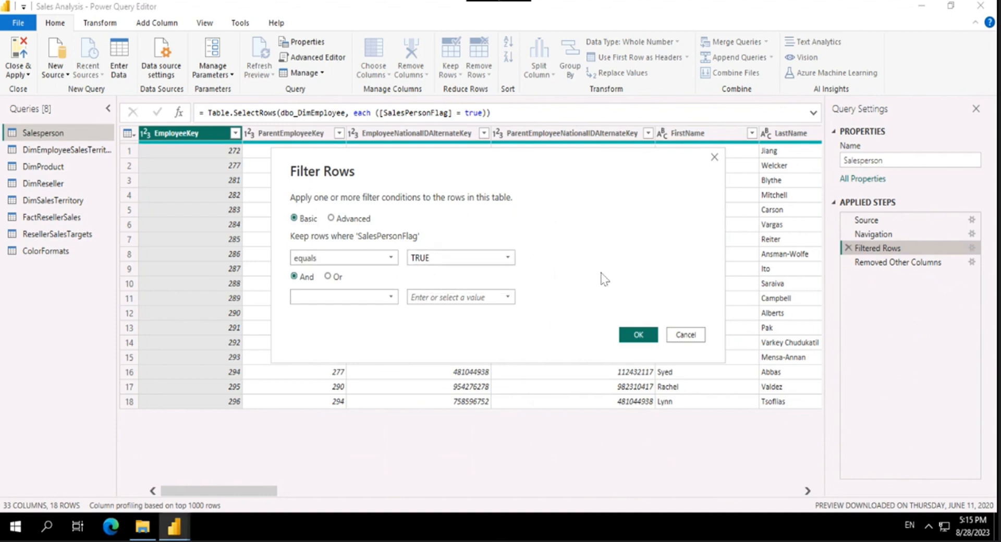
{"action": "left_click", "coordinate": [675, 337]}
{"action": "left_click", "coordinate": [892, 262]}
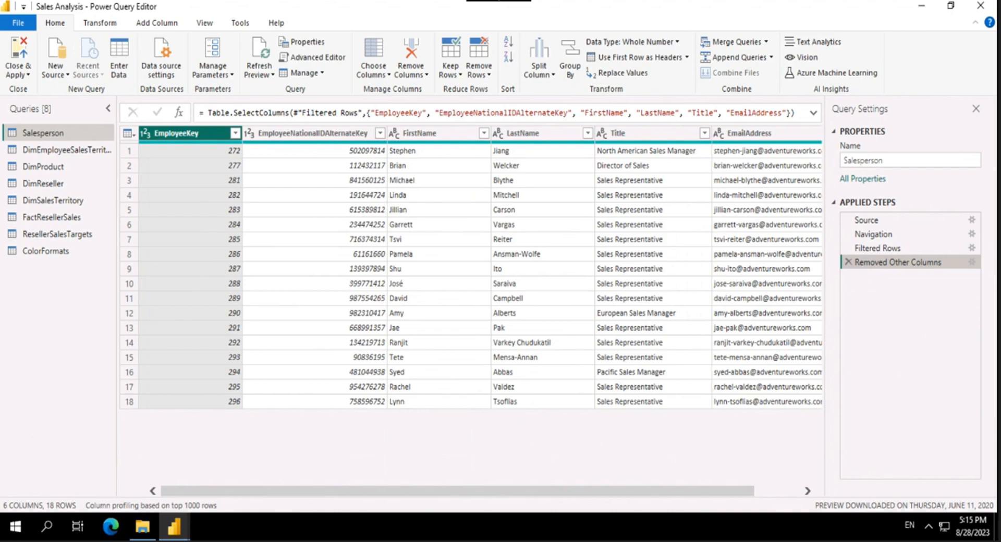
Step: Start merging the FirstName and LastName columns, in that order, with Space as the separator
{"action": "left_click_drag", "start_coordinate": [415, 493], "coordinate": [242, 510]}
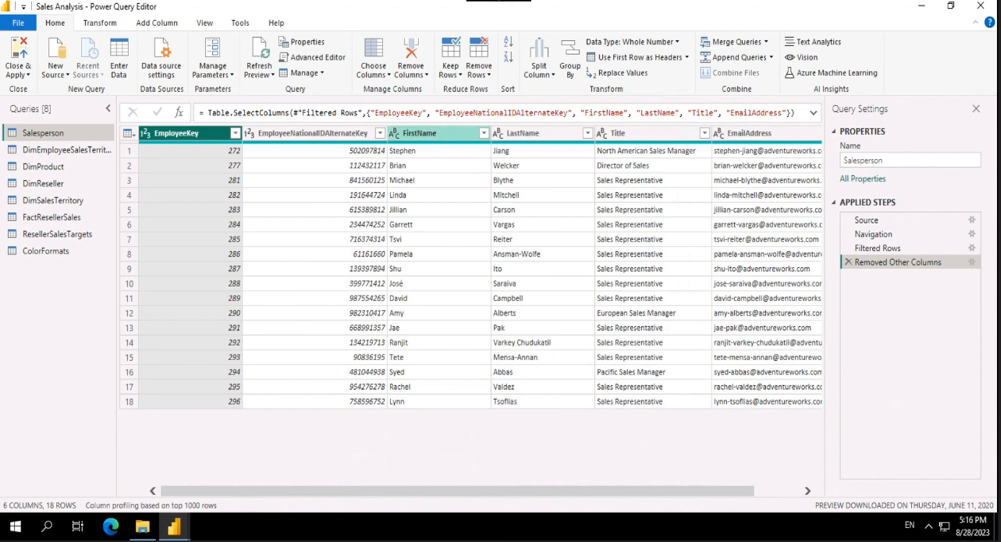
{"action": "left_click", "coordinate": [452, 137]}
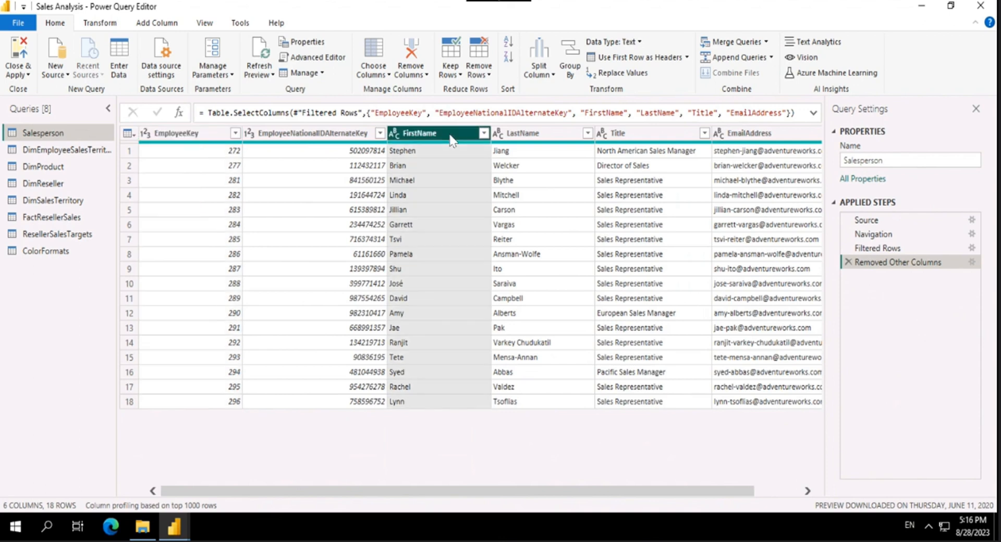
{"action": "left_click", "coordinate": [521, 137], "text": "ctrl"}
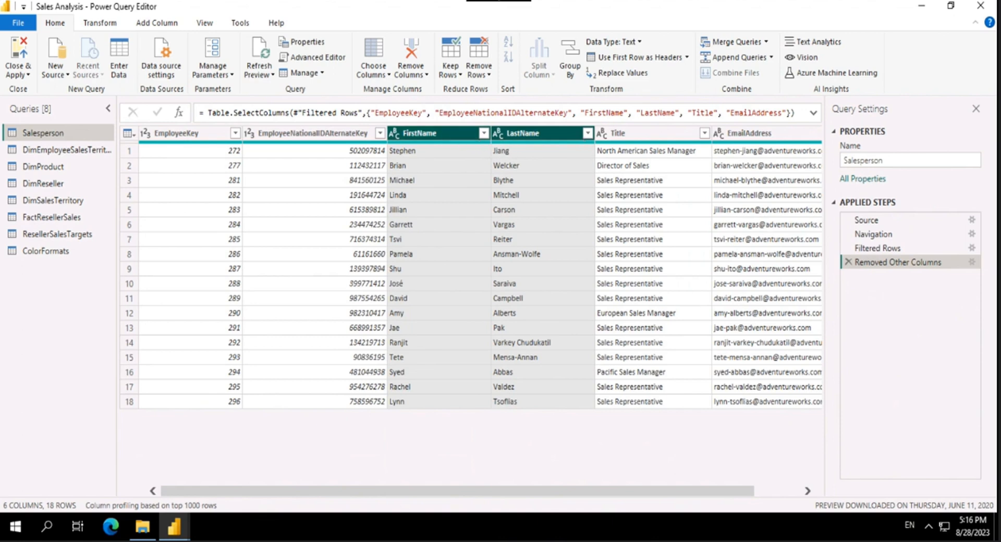
{"action": "right_click", "coordinate": [469, 138]}
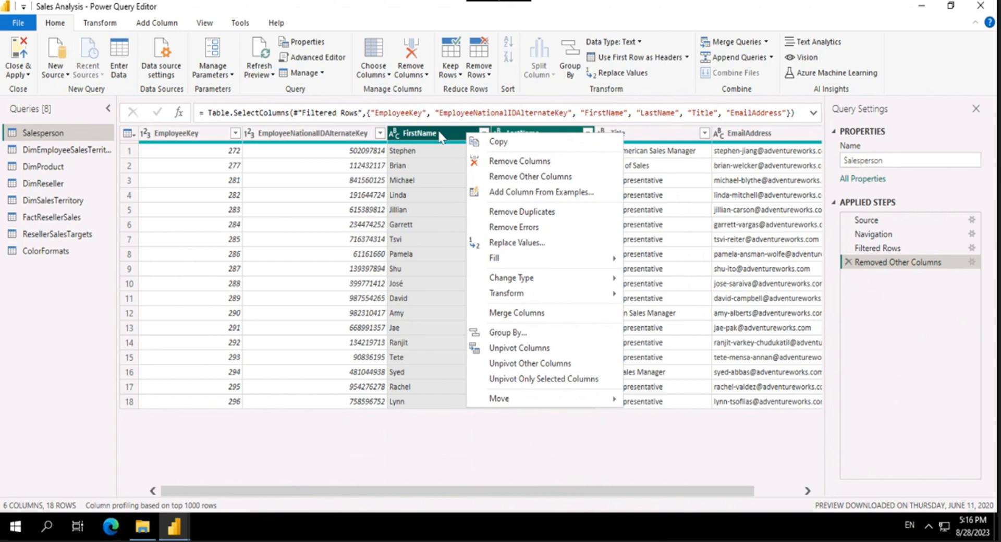
{"action": "left_click", "coordinate": [515, 317]}
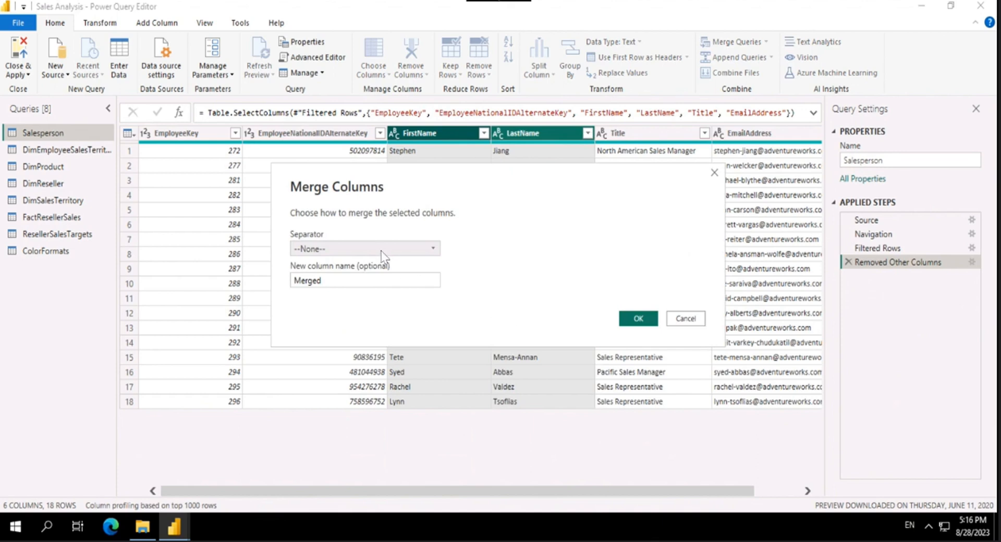
{"action": "left_click_drag", "start_coordinate": [440, 173], "coordinate": [710, 200]}
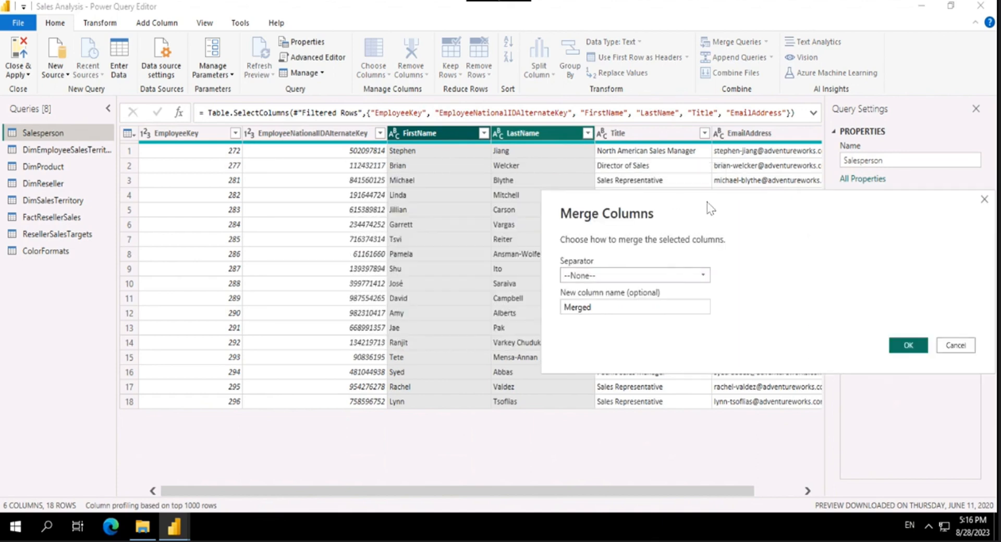
{"action": "left_click_drag", "start_coordinate": [707, 202], "coordinate": [684, 202]}
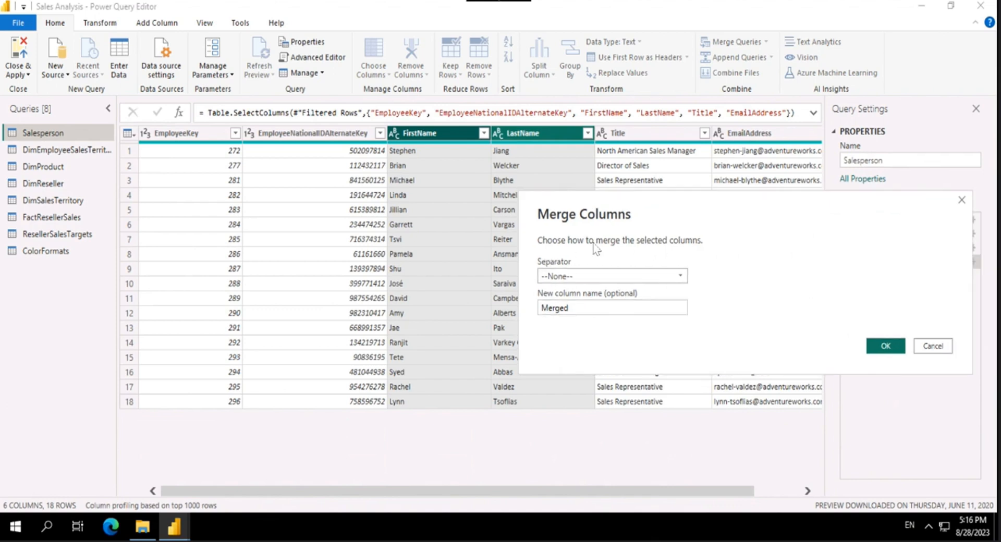
{"action": "left_click", "coordinate": [624, 277]}
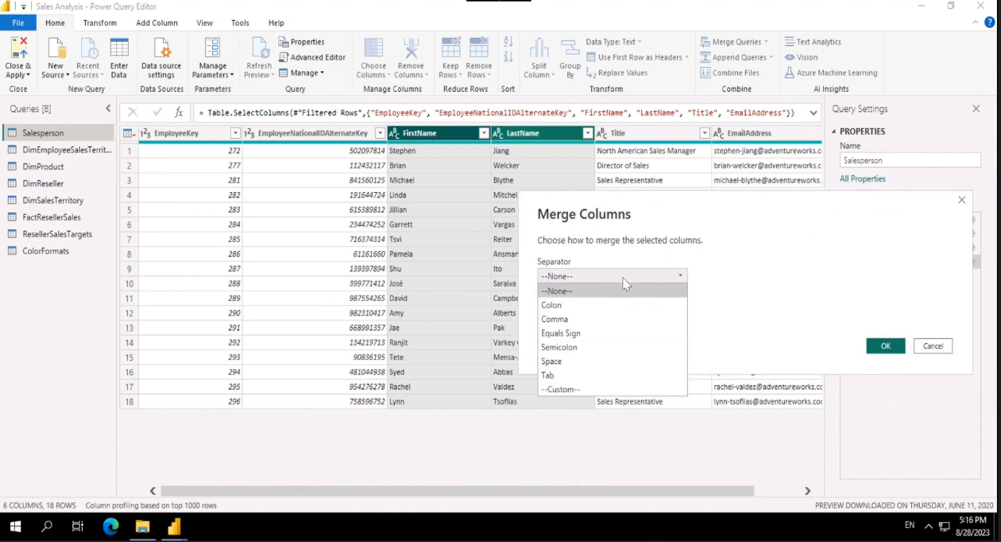
{"action": "left_click", "coordinate": [595, 365]}
Step: Name the merged column Salesperson and apply the column merge
{"action": "double_click", "coordinate": [586, 311]}
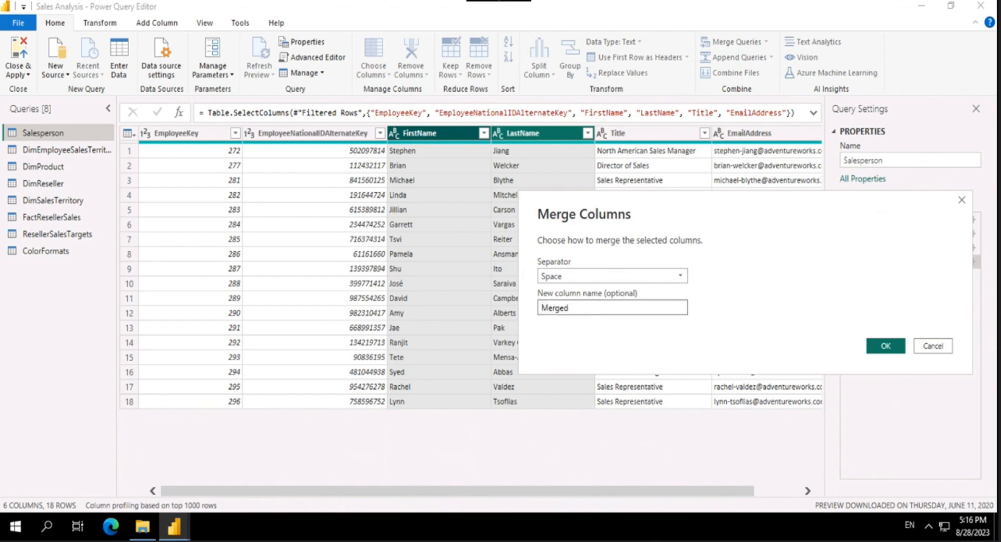
{"action": "type", "text": "S"}
{"action": "type", "text": "aled"}
{"action": "key", "text": "BackSpace"}
{"action": "type", "text": "sperson"}
{"action": "left_click", "coordinate": [886, 347]}
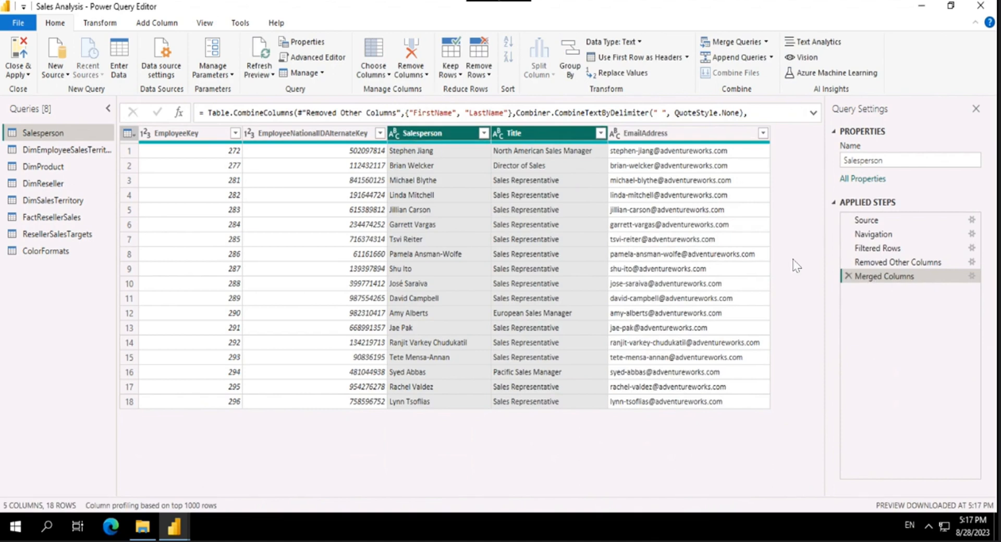
Step: Examine the Merged Columns step's merge settings and full formula, closing both without edits
{"action": "left_click", "coordinate": [973, 276]}
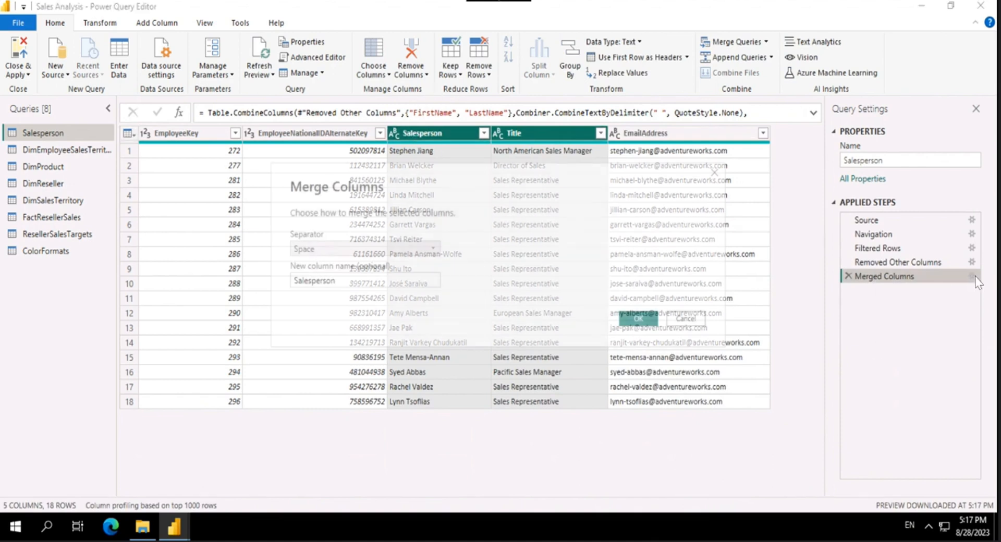
{"action": "left_click", "coordinate": [685, 319]}
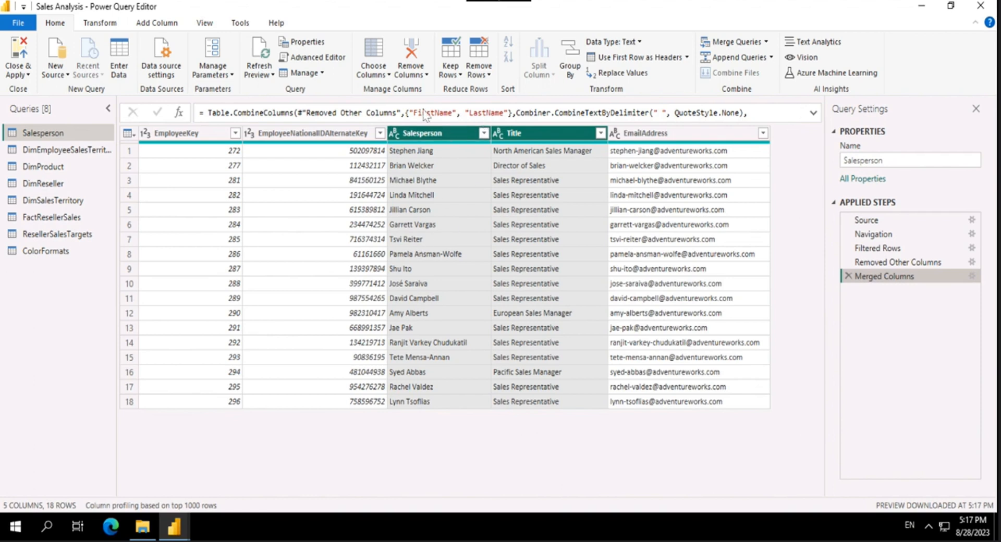
{"action": "left_click", "coordinate": [813, 113]}
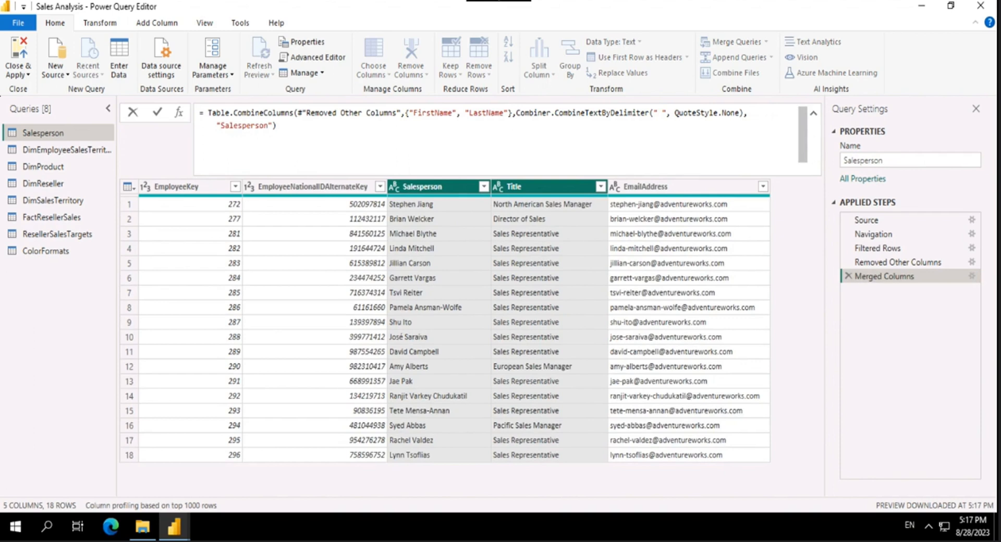
{"action": "left_click_drag", "start_coordinate": [276, 126], "coordinate": [203, 124]}
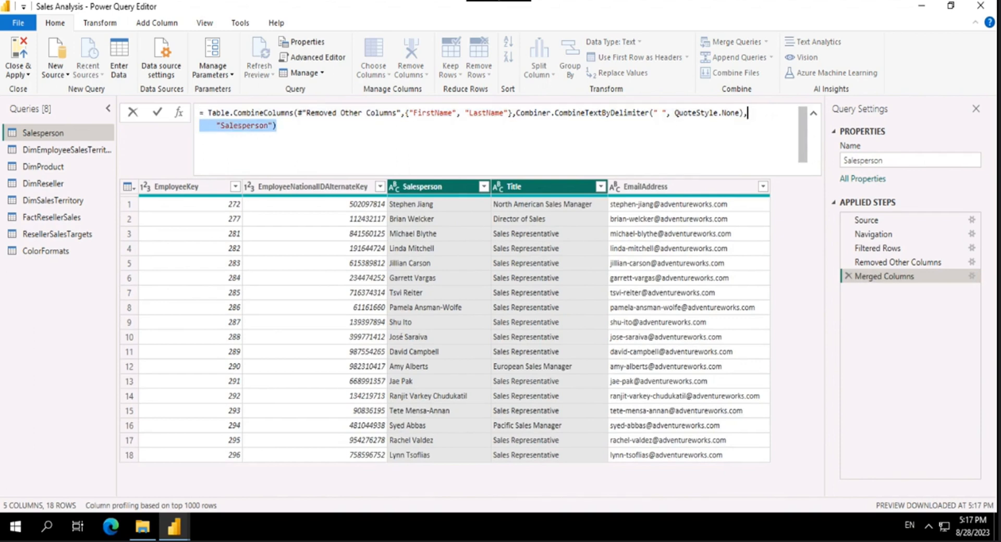
{"action": "double_click", "coordinate": [268, 125]}
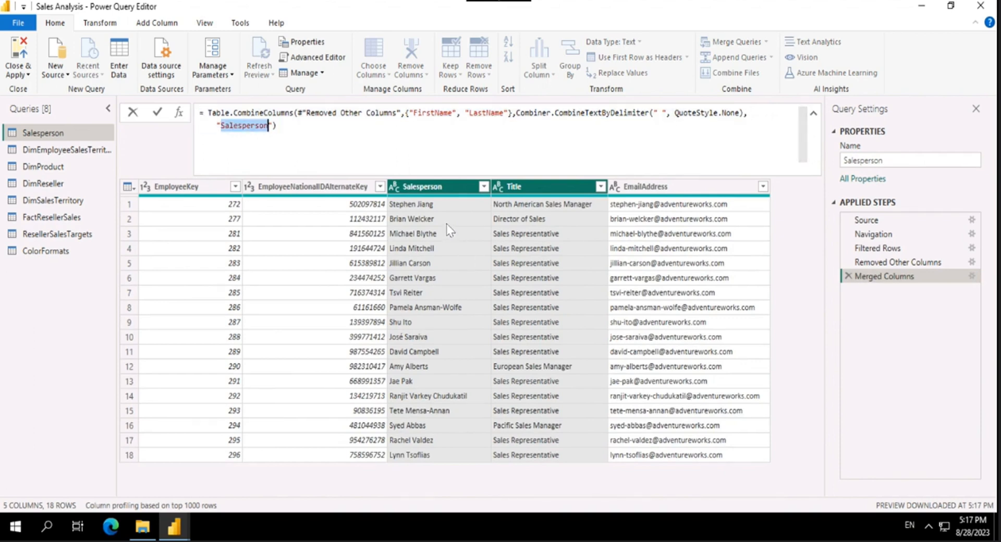
{"action": "left_click", "coordinate": [816, 114]}
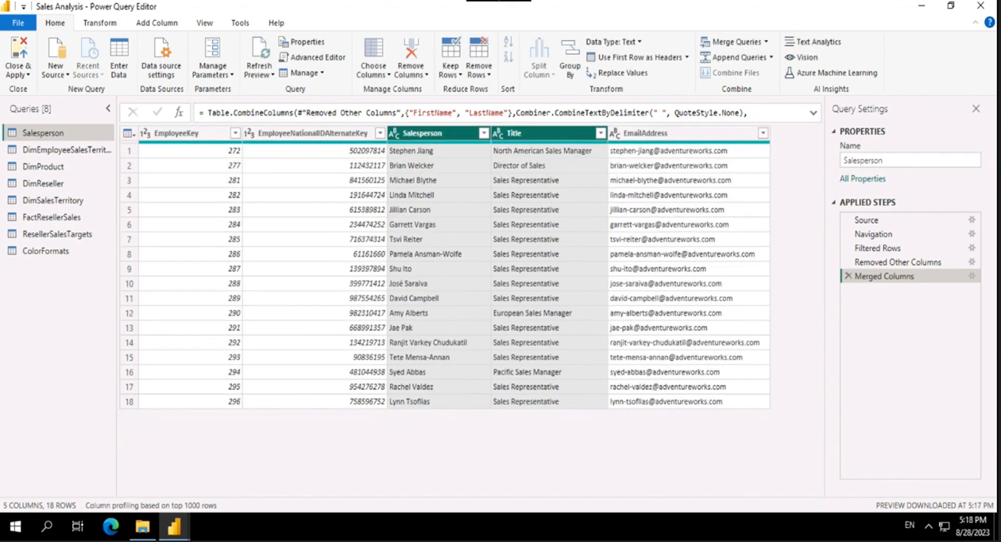
Step: Rename the EmployeeNationalIDAlternateKey column to EmployeeID
{"action": "left_click", "coordinate": [173, 137], "text": "ctrl"}
{"action": "left_click", "coordinate": [334, 134]}
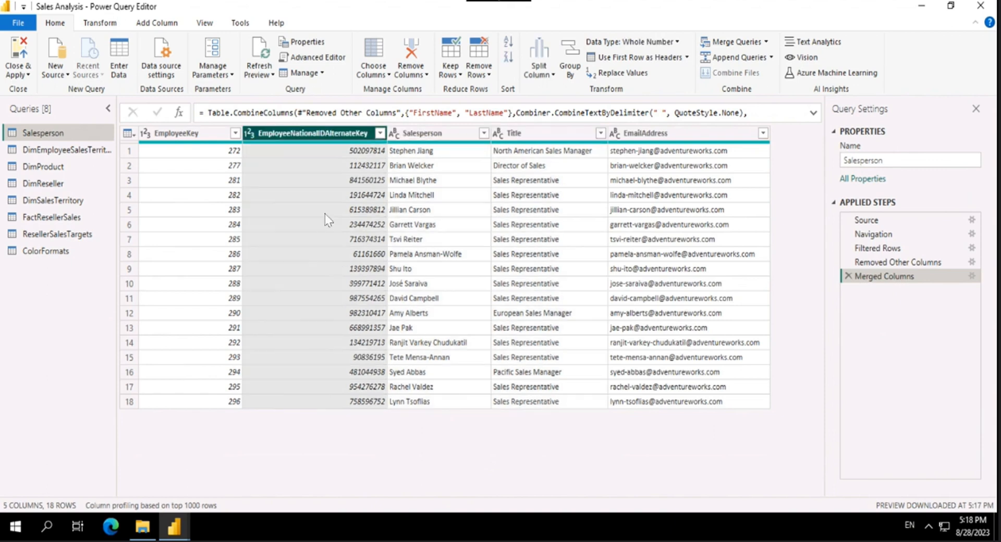
{"action": "double_click", "coordinate": [355, 137]}
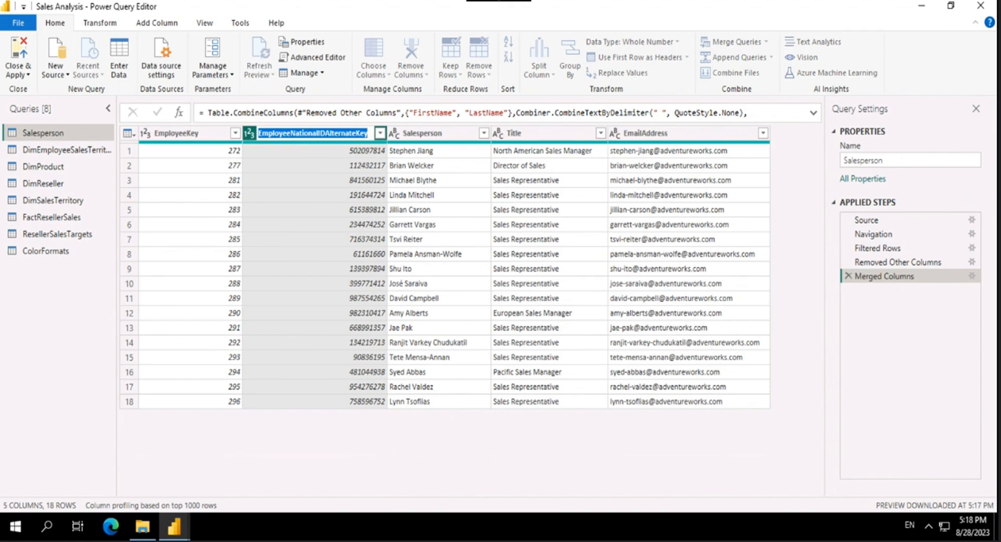
{"action": "type", "text": "Em"}
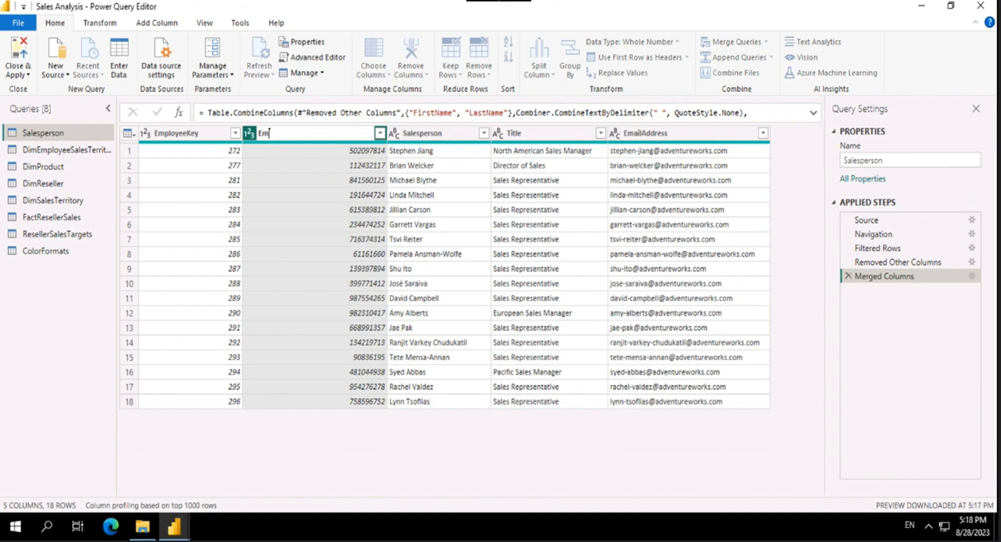
{"action": "type", "text": "ployeeID"}
{"action": "key", "text": "Return"}
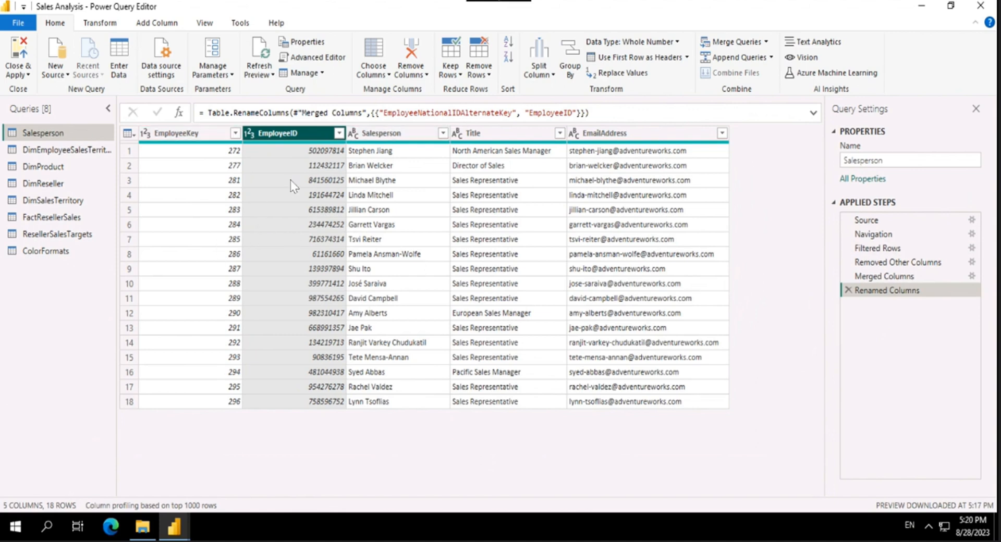
Step: Look through the rows of the DimEmployeeSalesTerritory query and return to the Salesperson query
{"action": "left_click", "coordinate": [61, 155]}
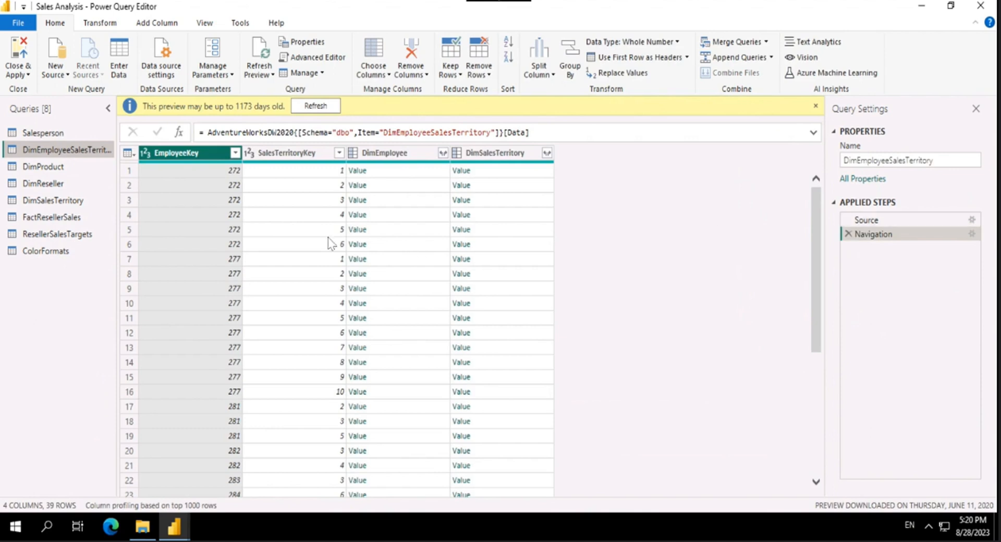
{"action": "scroll", "coordinate": [421, 317], "scroll_direction": "down", "scroll_amount": 5}
{"action": "scroll", "coordinate": [368, 311], "scroll_direction": "up", "scroll_amount": 5}
{"action": "scroll", "coordinate": [368, 312], "scroll_direction": "down", "scroll_amount": 5}
{"action": "scroll", "coordinate": [367, 312], "scroll_direction": "up", "scroll_amount": 5}
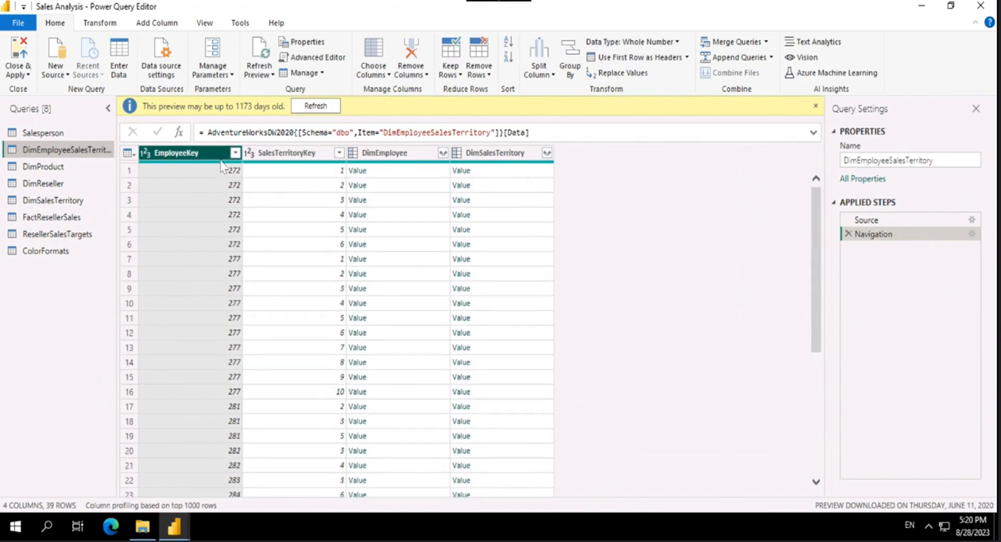
{"action": "left_click", "coordinate": [45, 133]}
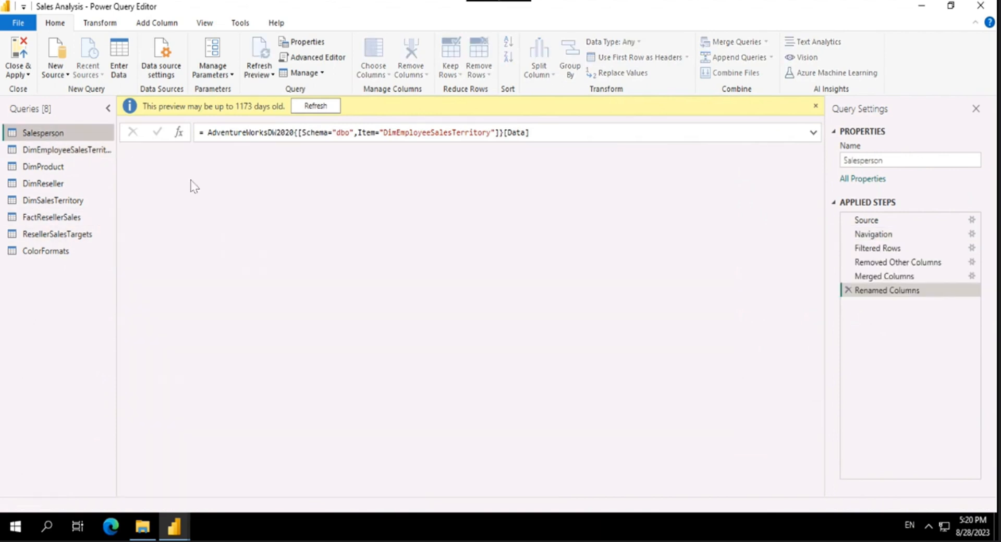
Step: Open the DimEmployeeSalesTerritory query, dismiss its preview notice and rename the query as SalespersonRegion
{"action": "left_click", "coordinate": [60, 154]}
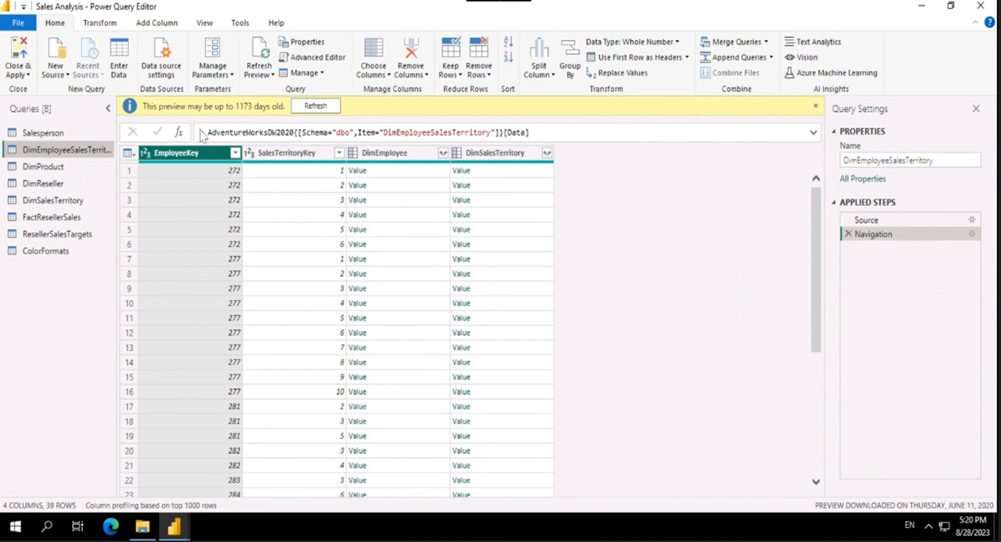
{"action": "left_click", "coordinate": [816, 107]}
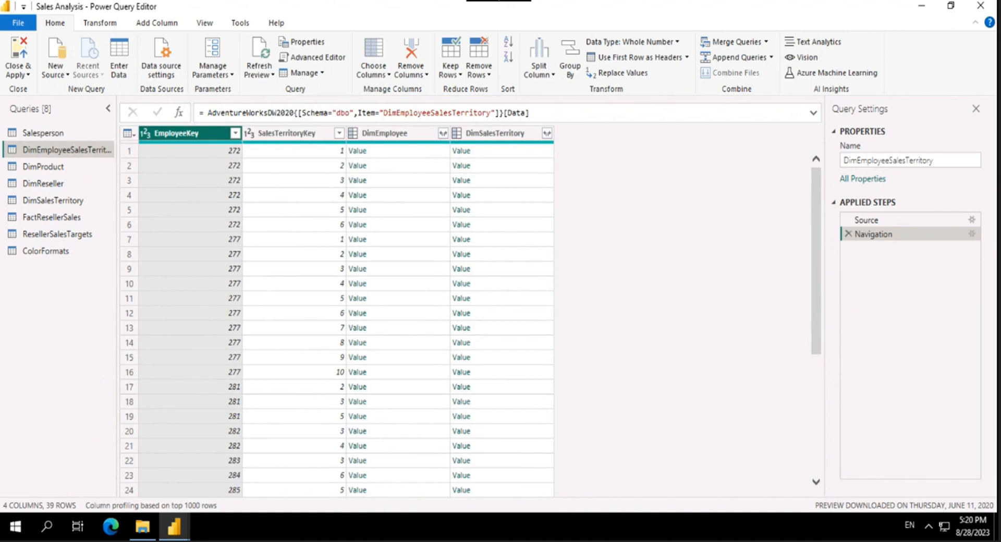
{"action": "left_click", "coordinate": [879, 160]}
{"action": "double_click", "coordinate": [879, 160]}
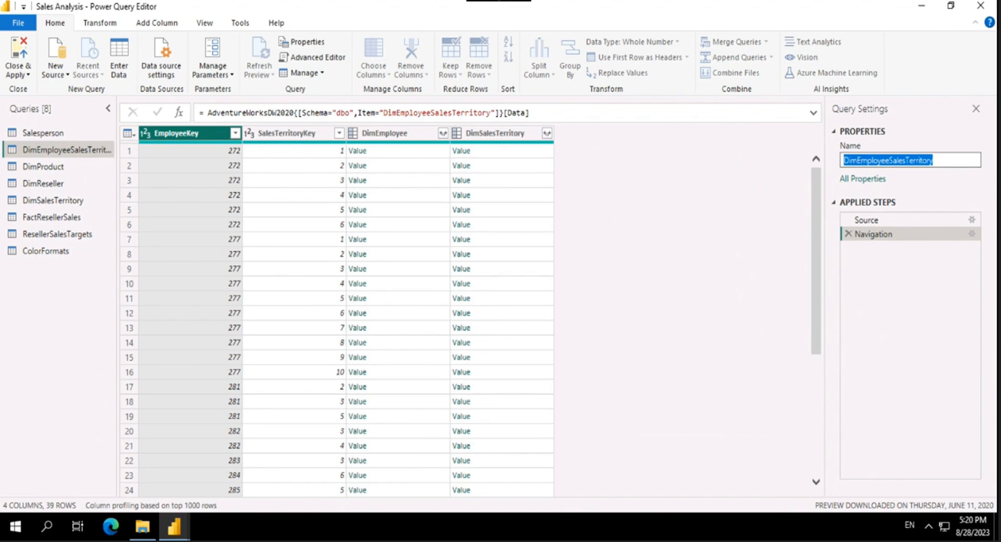
{"action": "type", "text": "Sa"}
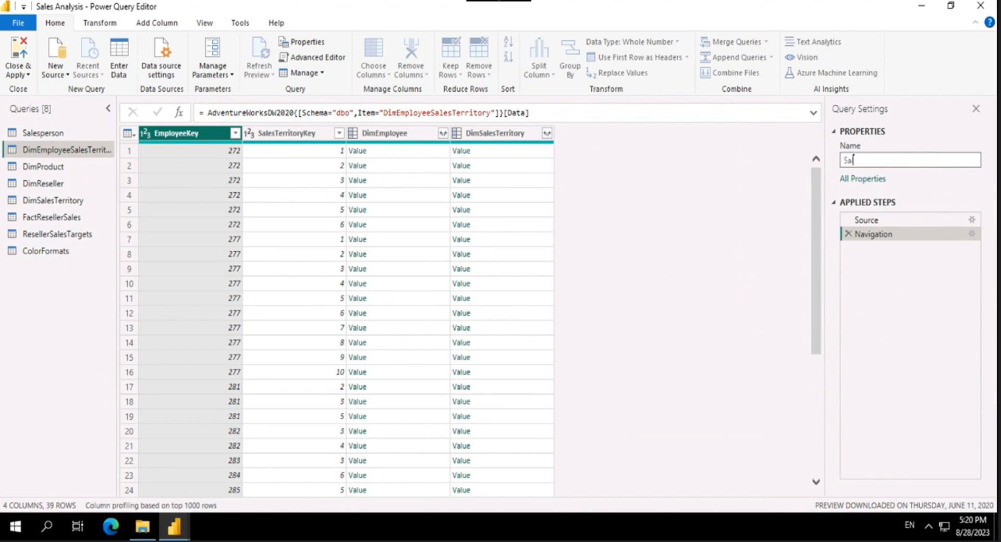
{"action": "type", "text": "lespersonRegion"}
{"action": "key", "text": "Return"}
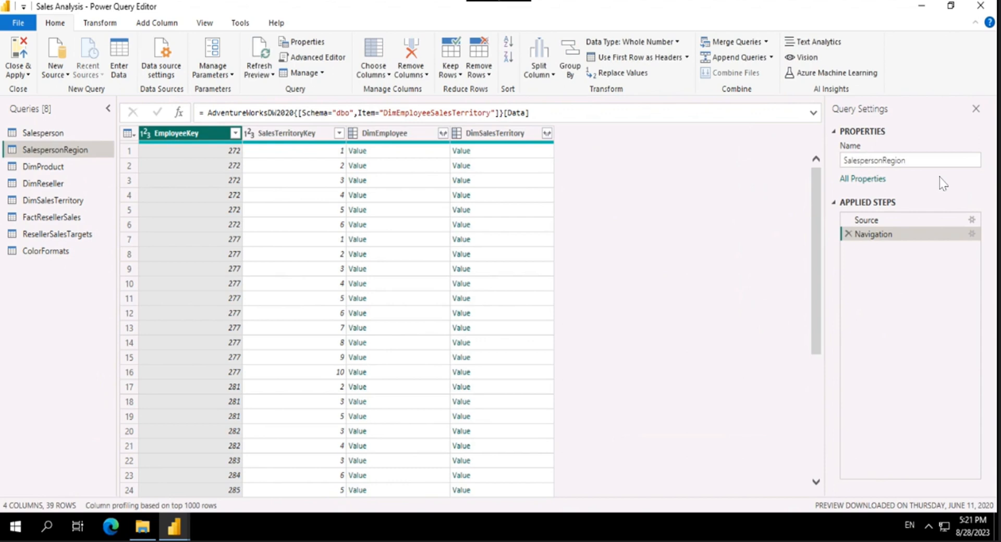
Step: Remove the DimEmployee and DimSalesTerritory columns from the SalespersonRegion query
{"action": "left_click", "coordinate": [411, 134]}
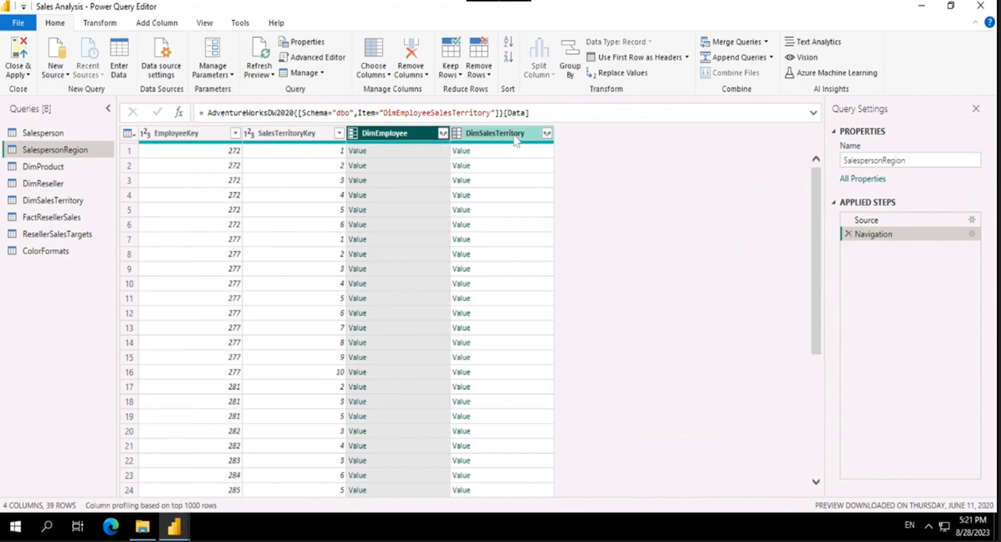
{"action": "left_click", "coordinate": [516, 136]}
{"action": "left_click", "coordinate": [399, 136]}
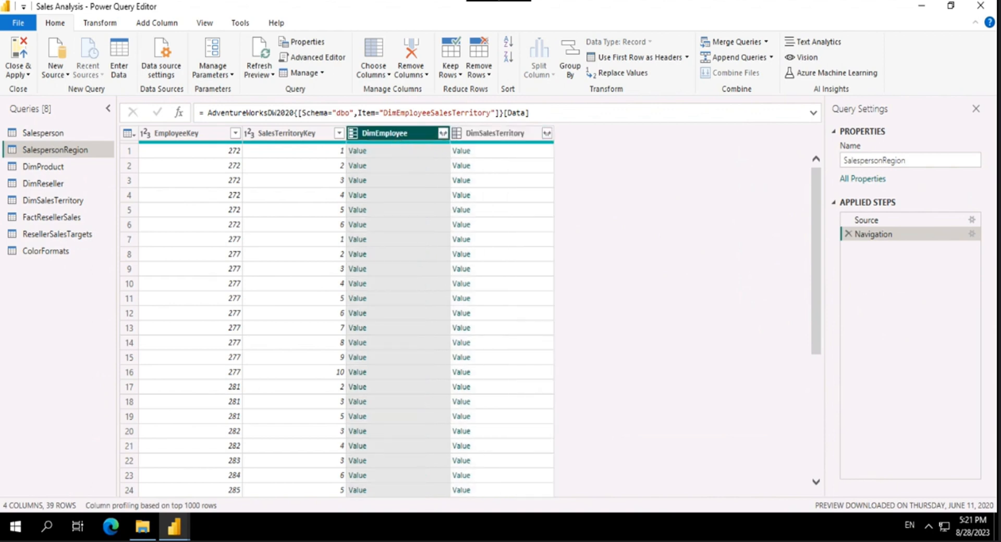
{"action": "right_click", "coordinate": [399, 136]}
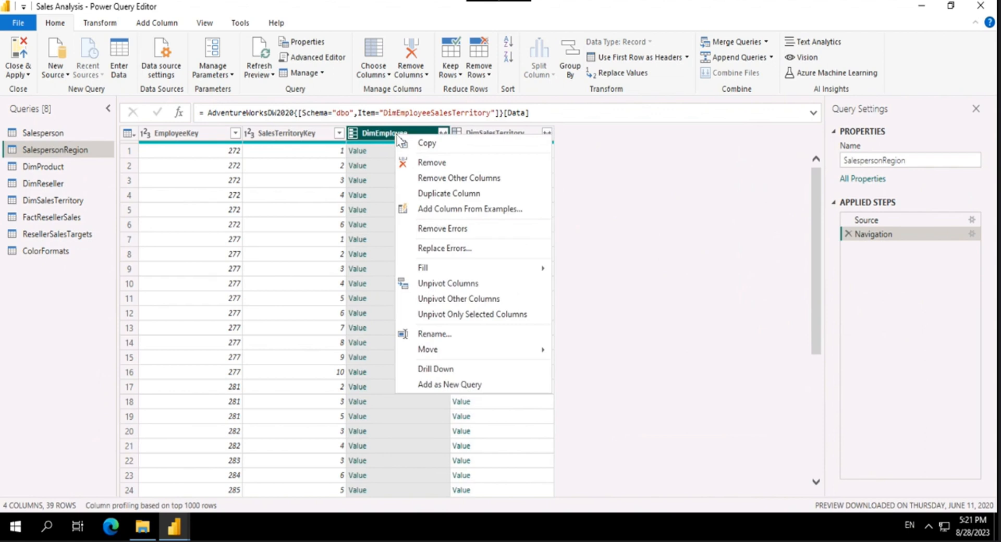
{"action": "left_click", "coordinate": [417, 163]}
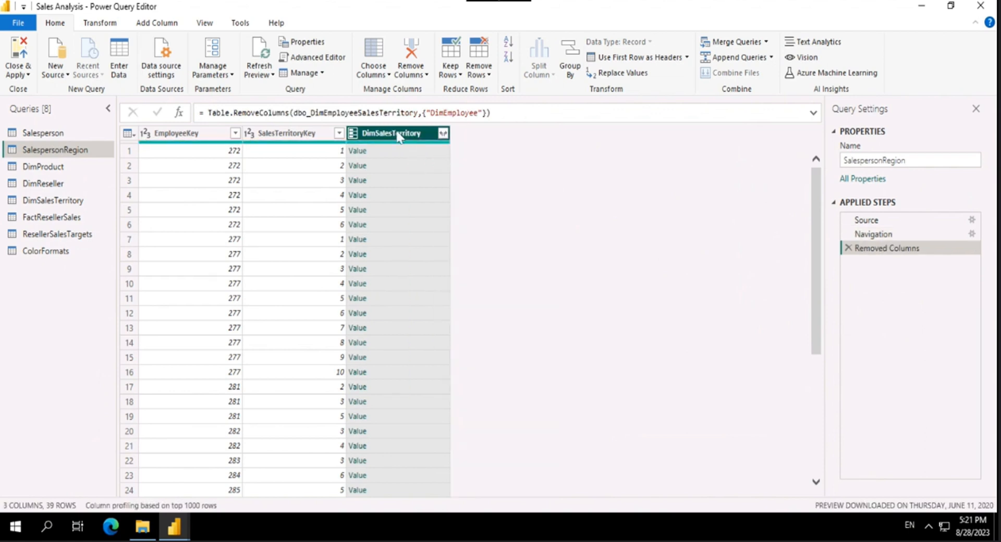
{"action": "right_click", "coordinate": [398, 139]}
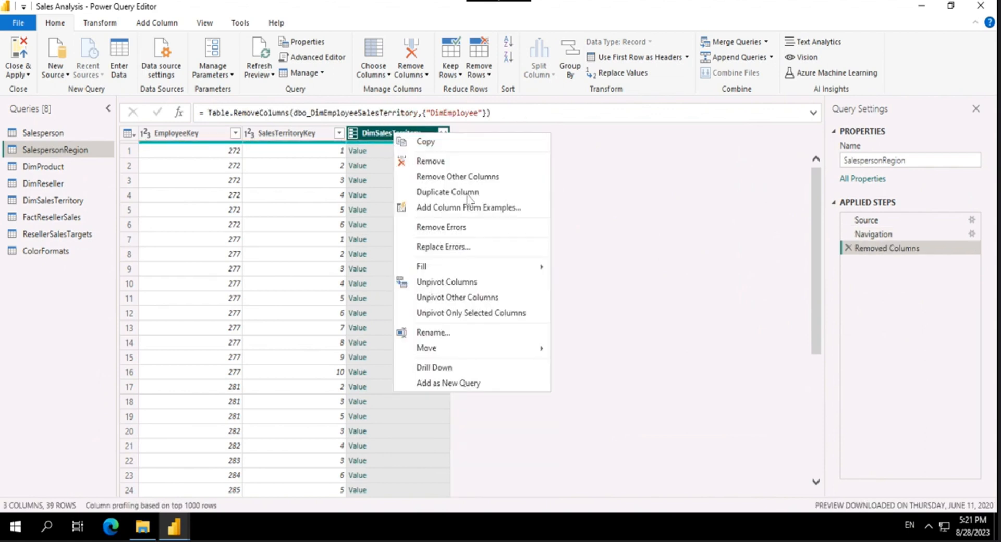
{"action": "left_click", "coordinate": [460, 163]}
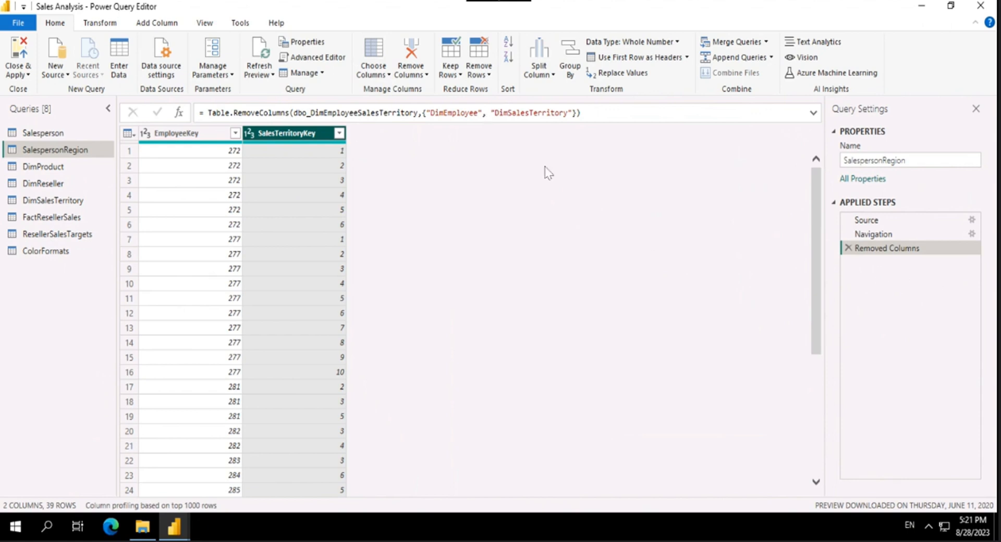
Step: Delete DimSalesTerritory from the Table.RemoveColumns formula of SalespersonRegion, and remove the restored column again
{"action": "left_click_drag", "start_coordinate": [572, 113], "coordinate": [483, 113]}
{"action": "key", "text": "Delete"}
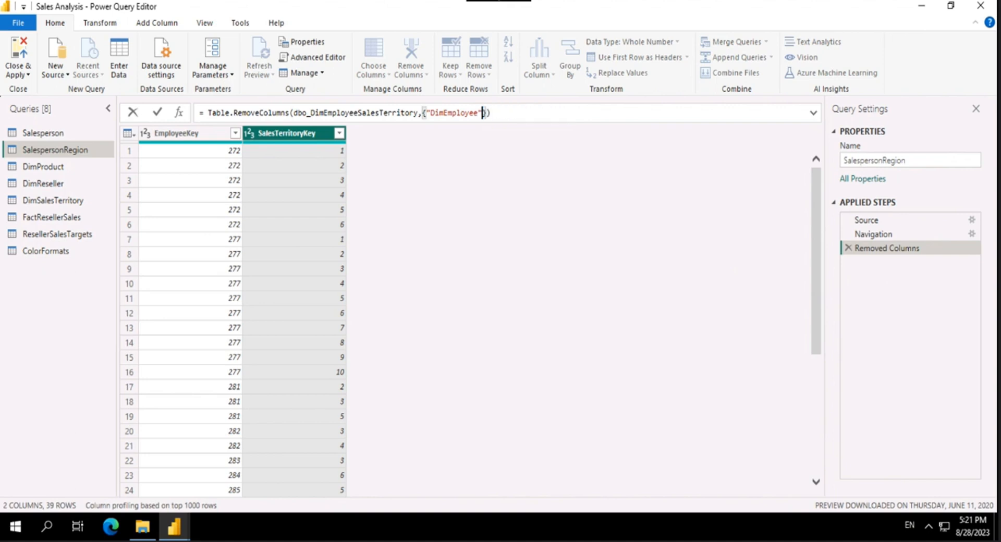
{"action": "key", "text": "Return"}
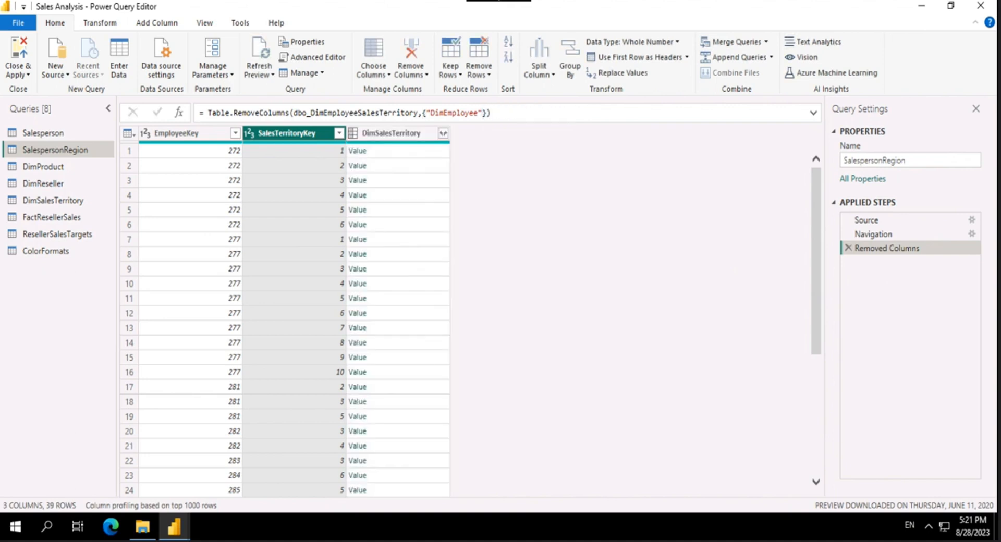
{"action": "right_click", "coordinate": [391, 134]}
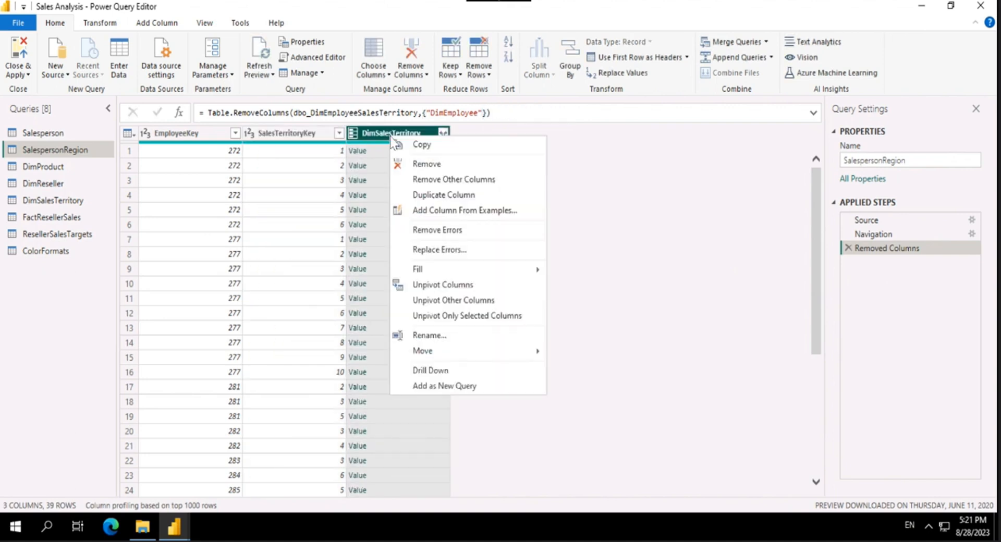
{"action": "left_click", "coordinate": [433, 165]}
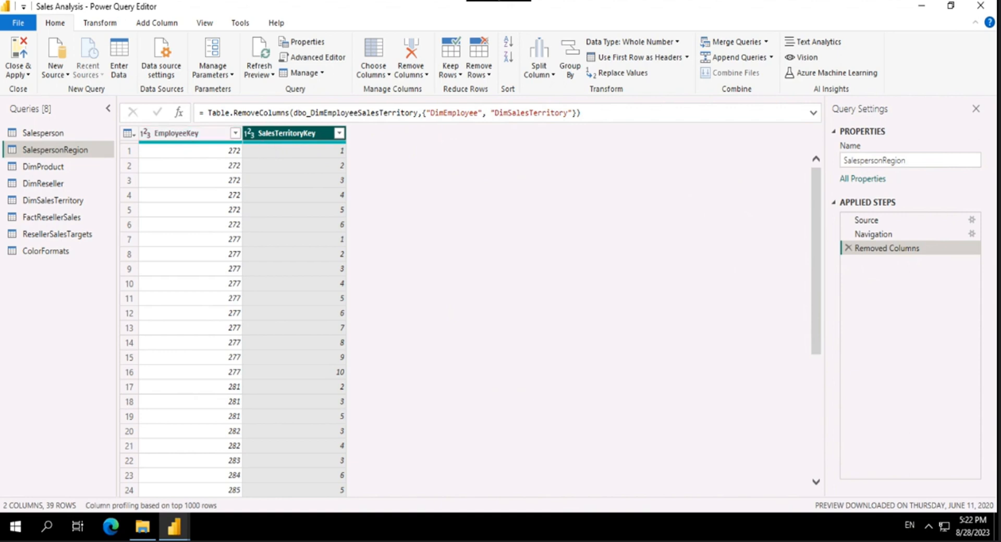
Step: Open the DimProduct query and rename it as Product
{"action": "scroll", "coordinate": [292, 313], "scroll_direction": "down", "scroll_amount": 5}
{"action": "left_click", "coordinate": [44, 168]}
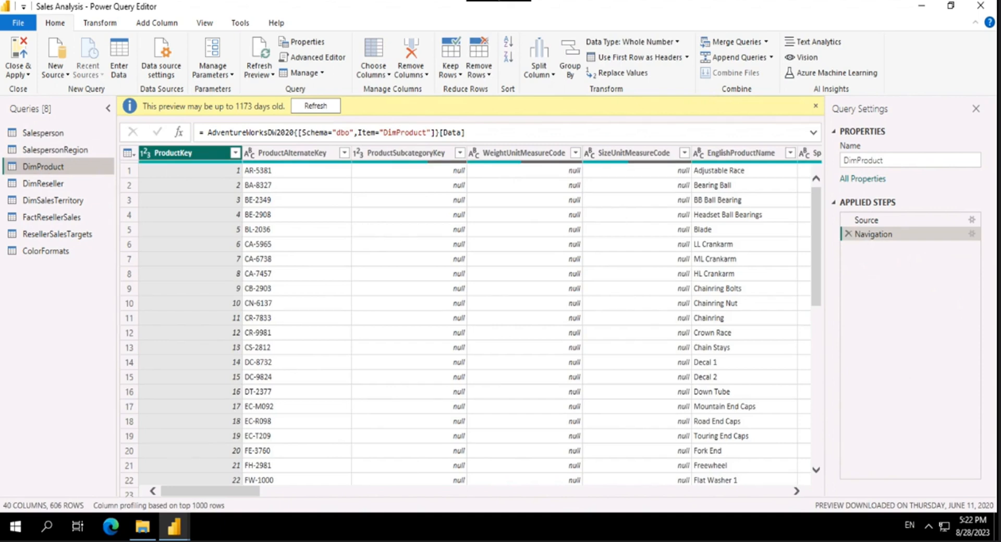
{"action": "left_click", "coordinate": [950, 160]}
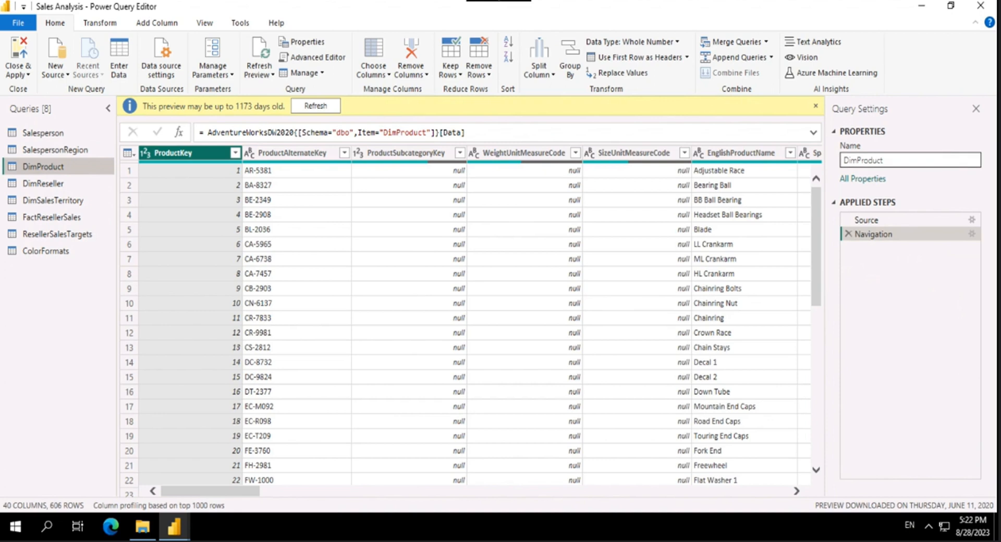
{"action": "double_click", "coordinate": [949, 160]}
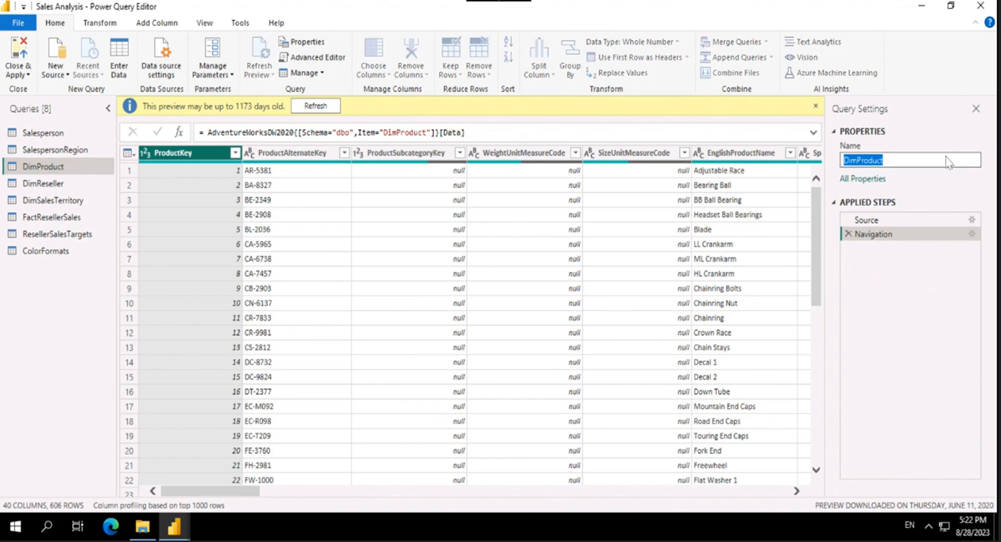
{"action": "type", "text": "F"}
{"action": "type", "text": "roduct"}
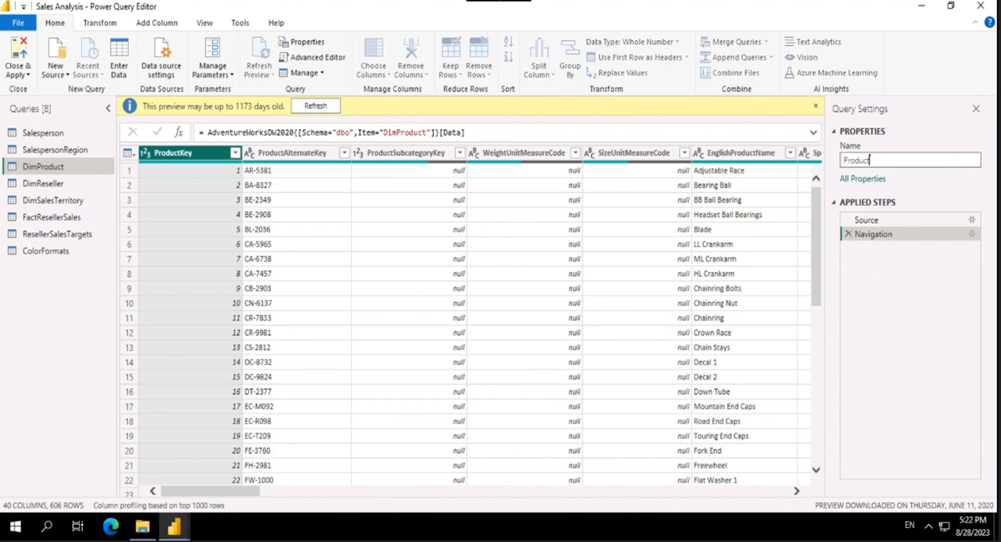
{"action": "key", "text": "Return"}
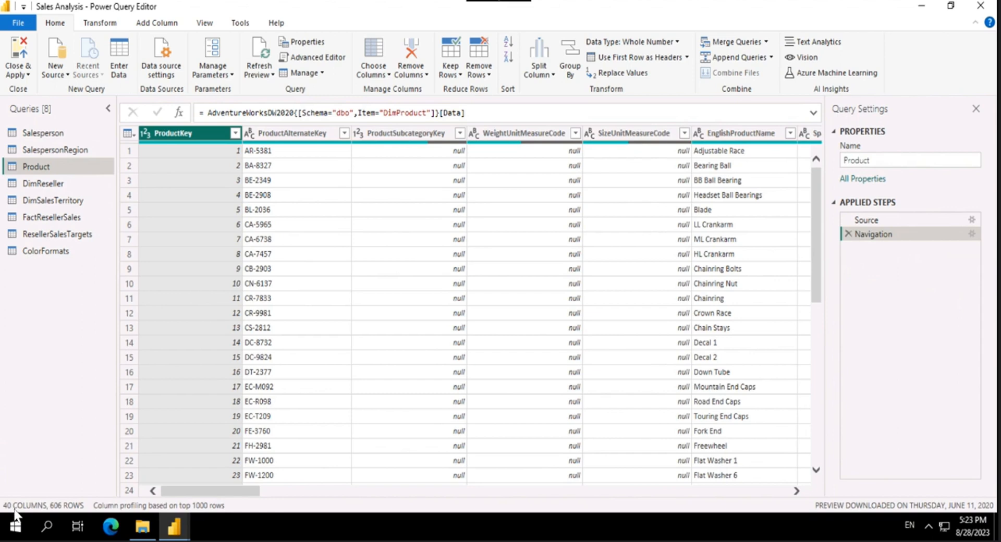
Step: Look through all the columns of the Product query, from ProductKey to FactResellerSales
{"action": "left_click", "coordinate": [68, 513]}
{"action": "left_click", "coordinate": [218, 494]}
{"action": "left_click_drag", "start_coordinate": [219, 498], "coordinate": [573, 498]}
{"action": "left_click_drag", "start_coordinate": [737, 495], "coordinate": [772, 501]}
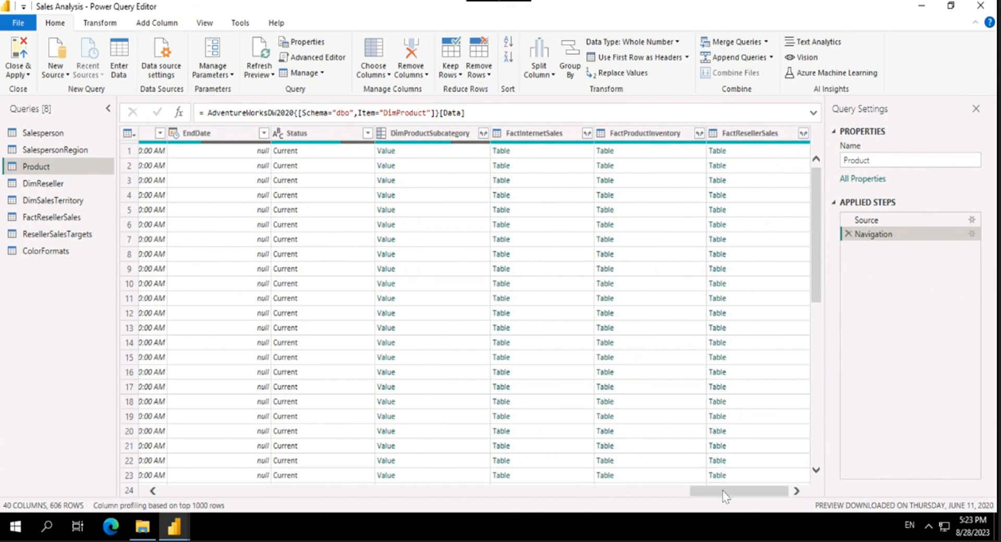
{"action": "left_click_drag", "start_coordinate": [712, 492], "coordinate": [146, 489]}
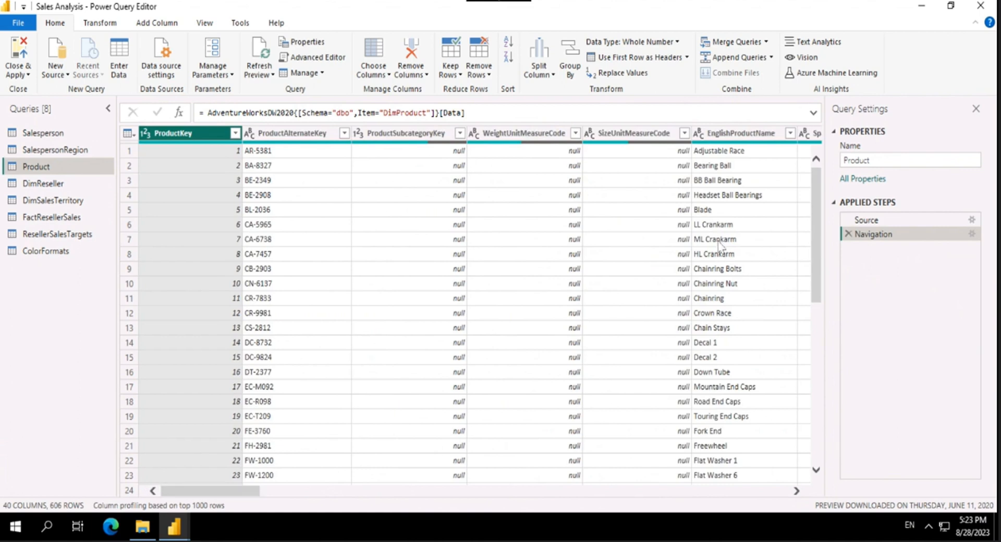
{"action": "left_click_drag", "start_coordinate": [213, 493], "coordinate": [265, 489]}
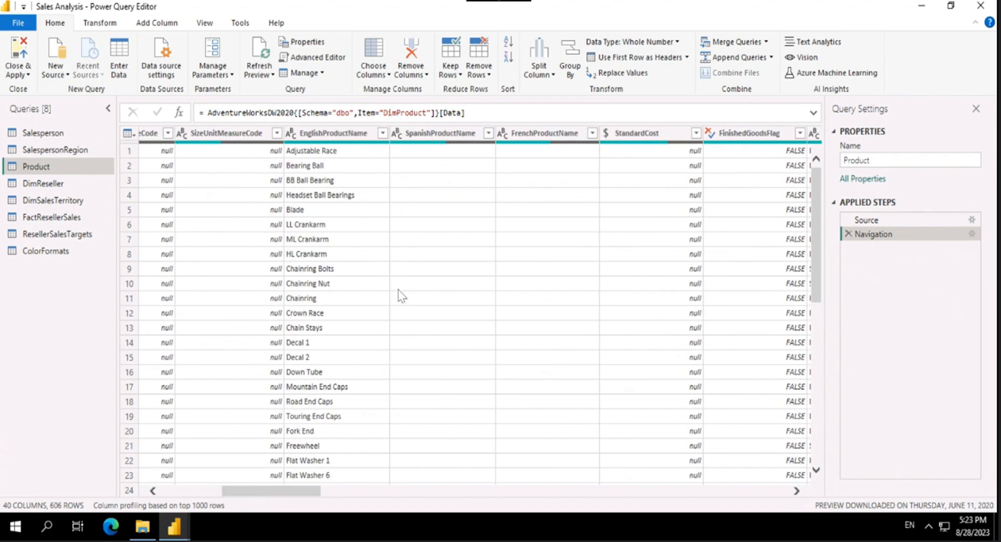
{"action": "scroll", "coordinate": [386, 339], "scroll_direction": "down", "scroll_amount": 5}
{"action": "scroll", "coordinate": [400, 383], "scroll_direction": "up", "scroll_amount": 5}
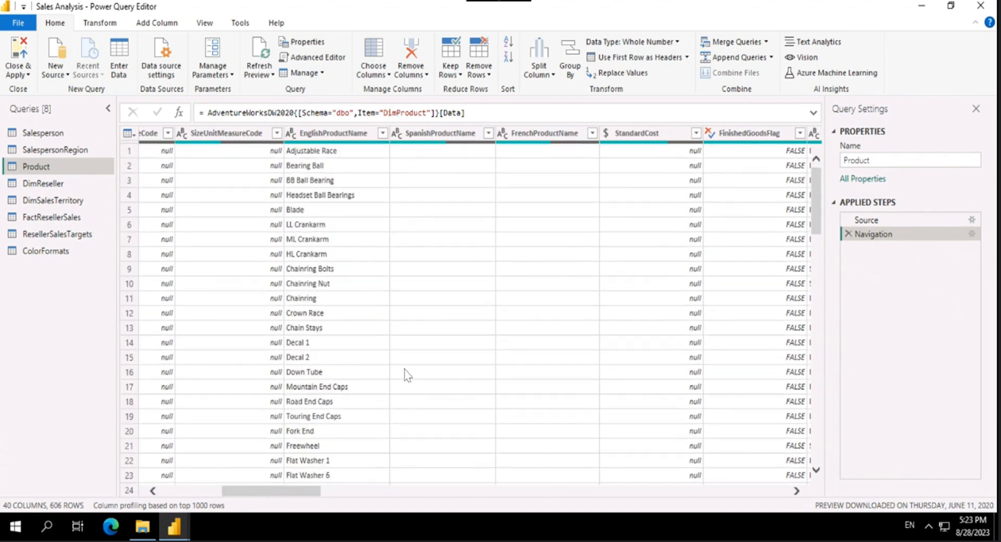
{"action": "left_click", "coordinate": [438, 133]}
{"action": "left_click_drag", "start_coordinate": [280, 498], "coordinate": [245, 499]}
Step: Go to the FinishedGoodsFlag column by searching for "fin" and filter it to keep only the TRUE rows
{"action": "left_click", "coordinate": [388, 77]}
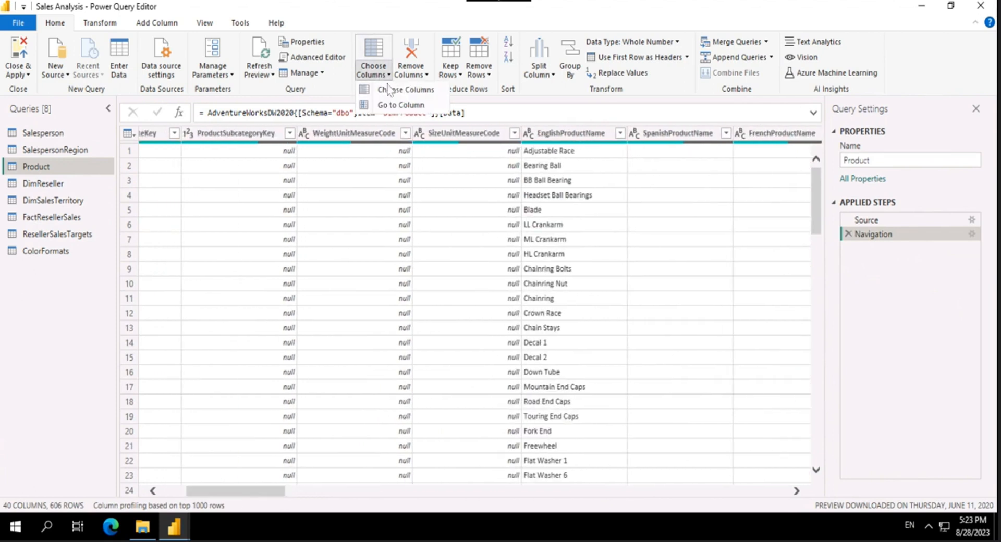
{"action": "left_click", "coordinate": [389, 107]}
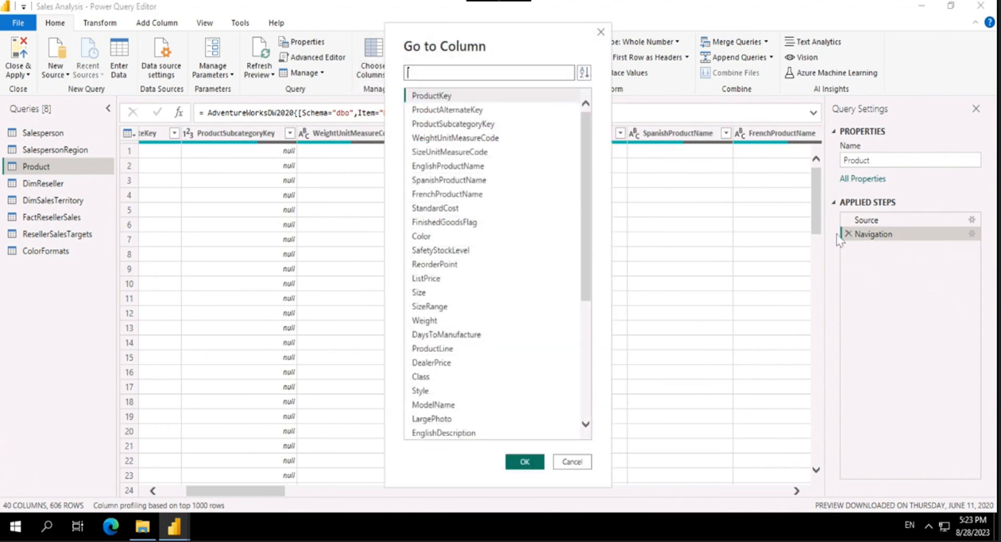
{"action": "type", "text": "fin"}
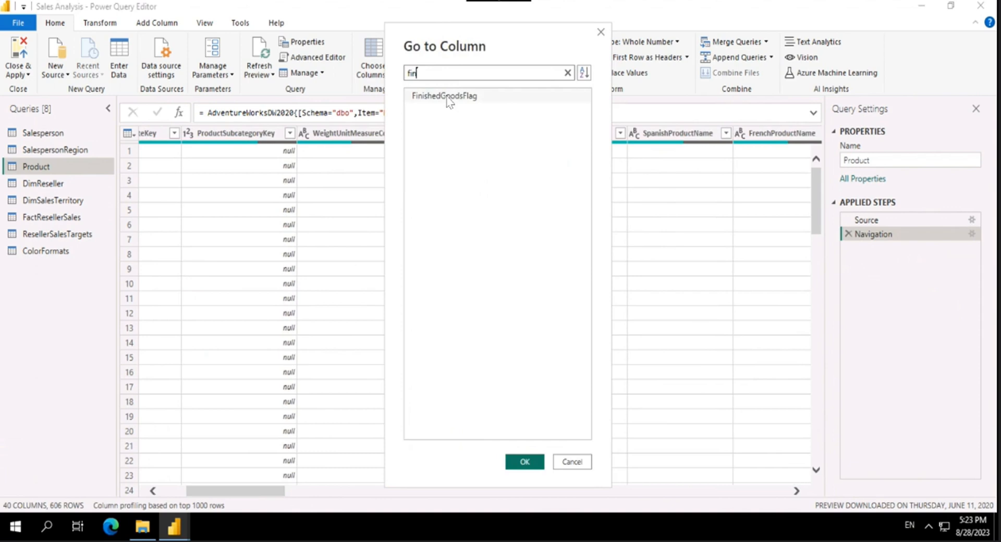
{"action": "left_click", "coordinate": [450, 98]}
{"action": "left_click", "coordinate": [526, 461]}
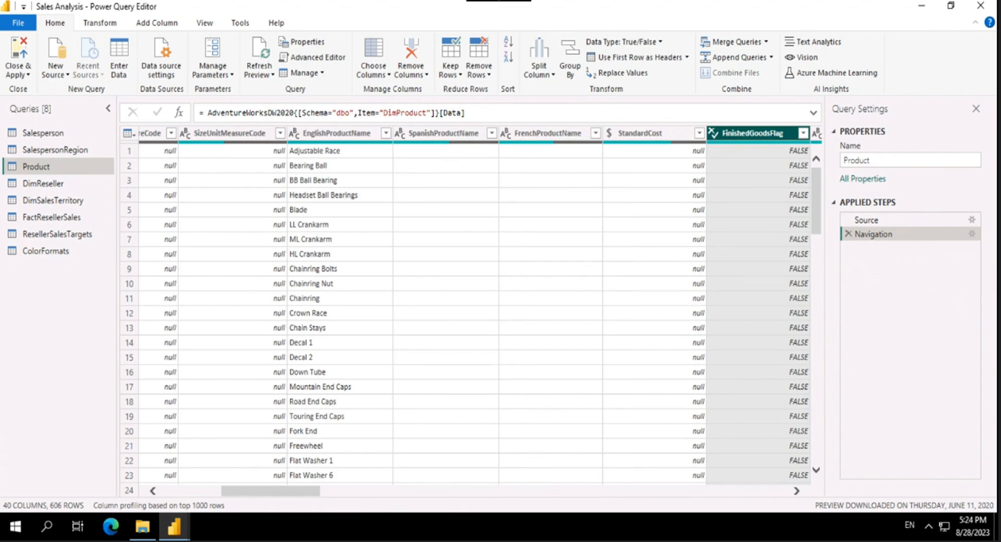
{"action": "left_click", "coordinate": [803, 133]}
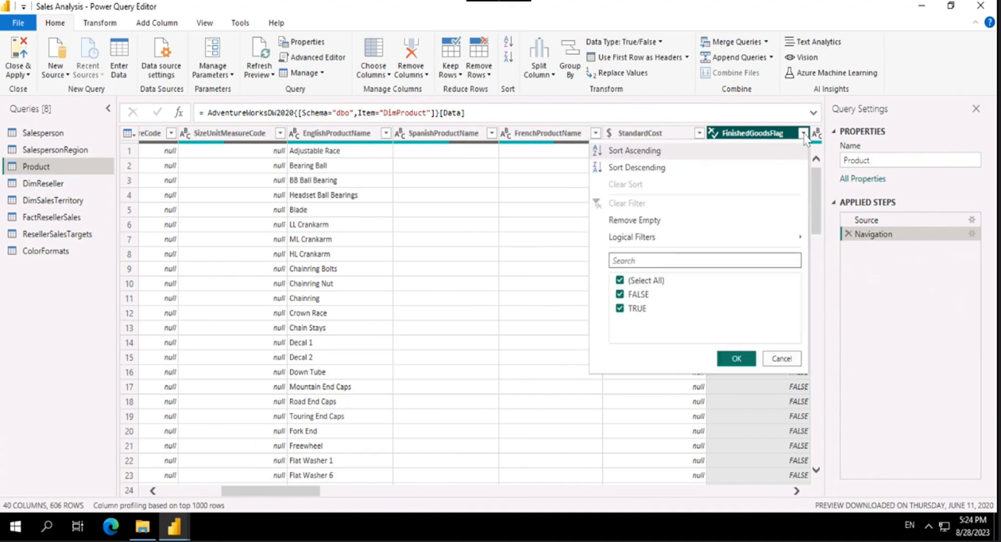
{"action": "left_click", "coordinate": [639, 296]}
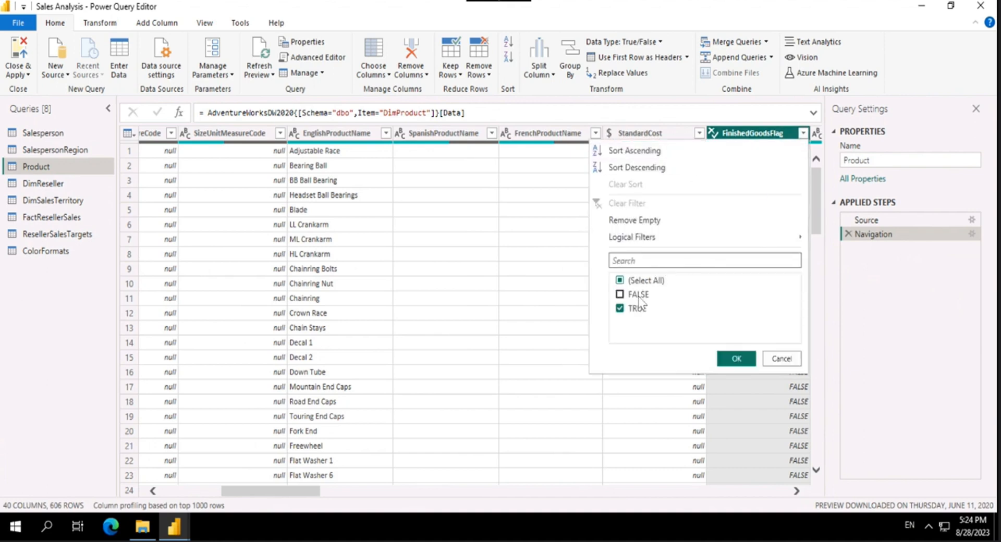
{"action": "left_click", "coordinate": [737, 359]}
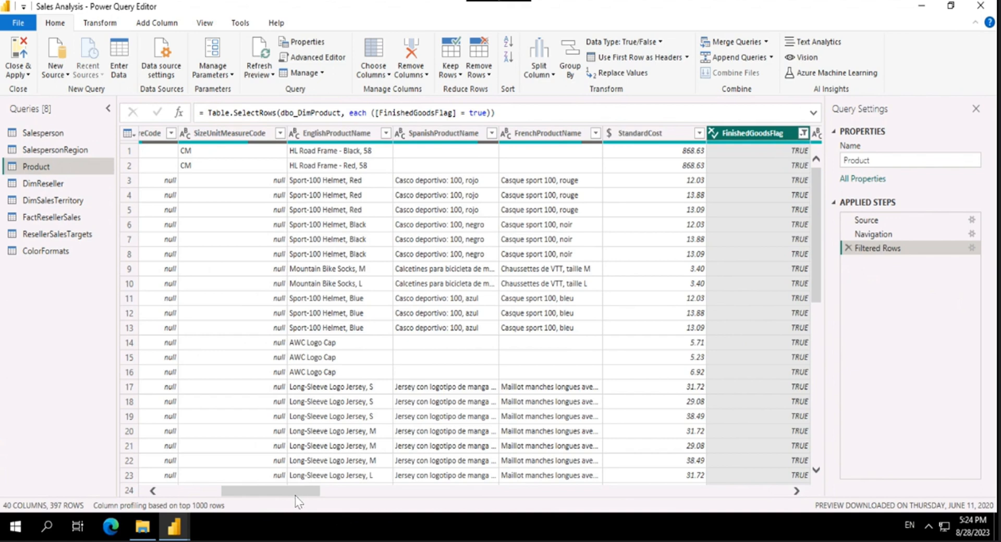
Step: Keep only the ProductKey, EnglishProductName, StandardCost, Color and DimProductSubcategory columns in the Product query
{"action": "left_click_drag", "start_coordinate": [295, 496], "coordinate": [163, 496]}
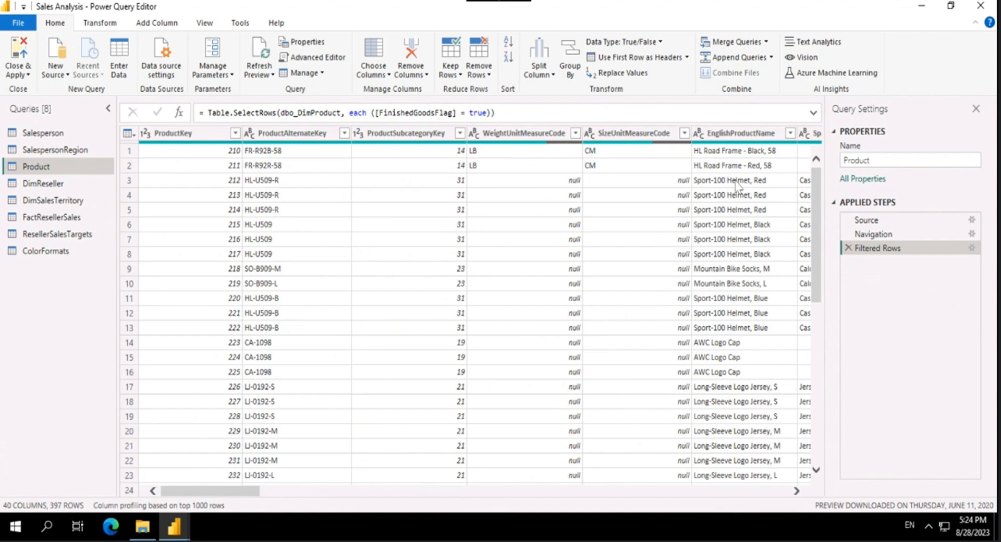
{"action": "left_click_drag", "start_coordinate": [227, 491], "coordinate": [475, 473]}
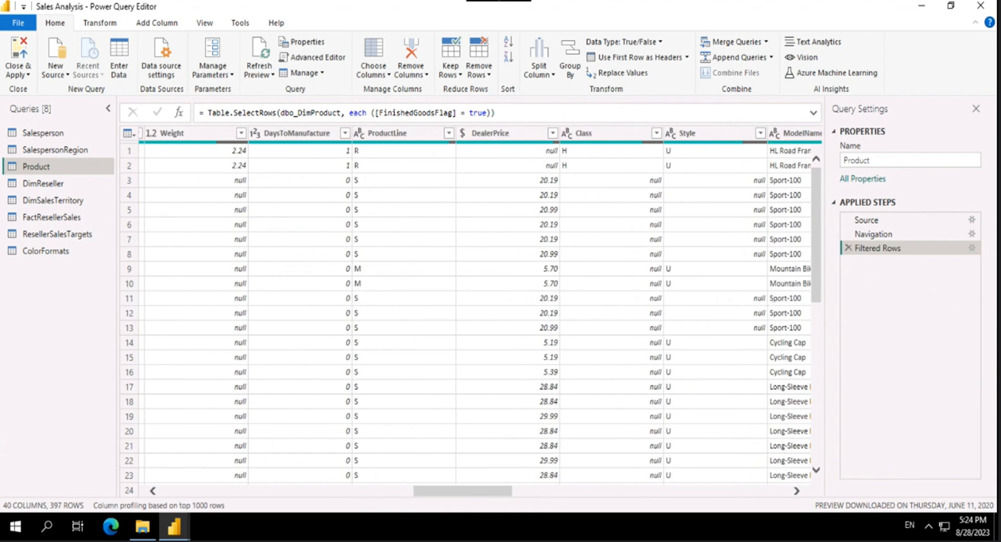
{"action": "left_click_drag", "start_coordinate": [449, 499], "coordinate": [197, 498]}
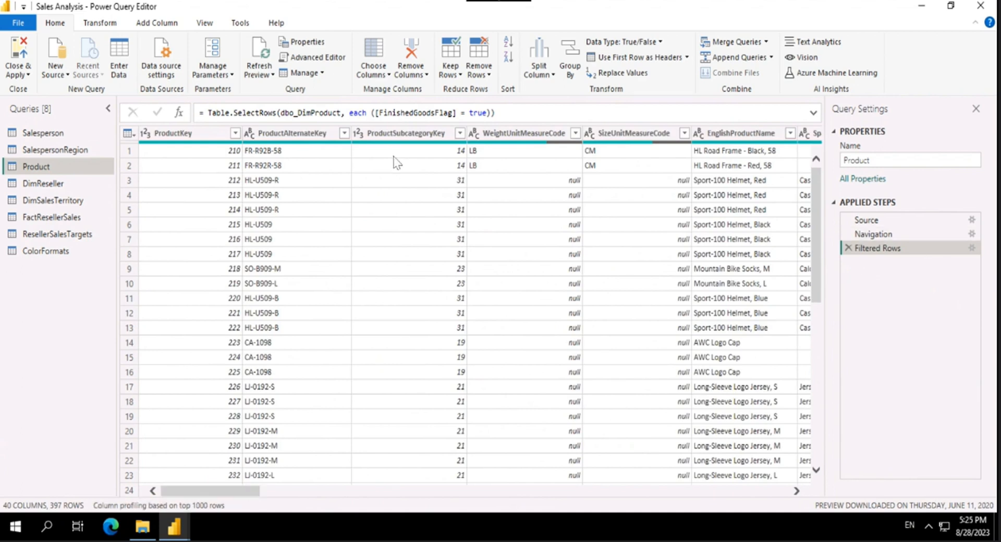
{"action": "left_click", "coordinate": [390, 75]}
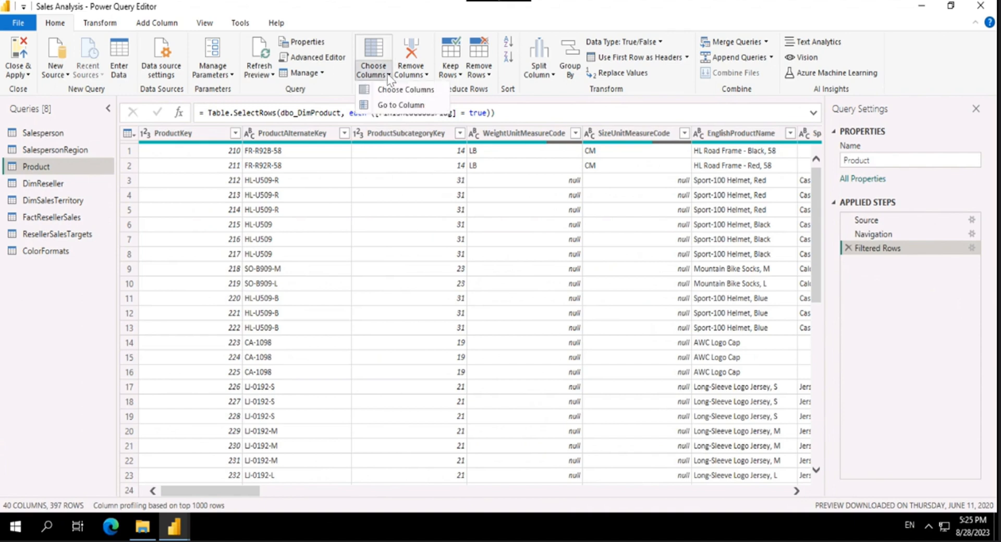
{"action": "left_click", "coordinate": [404, 90]}
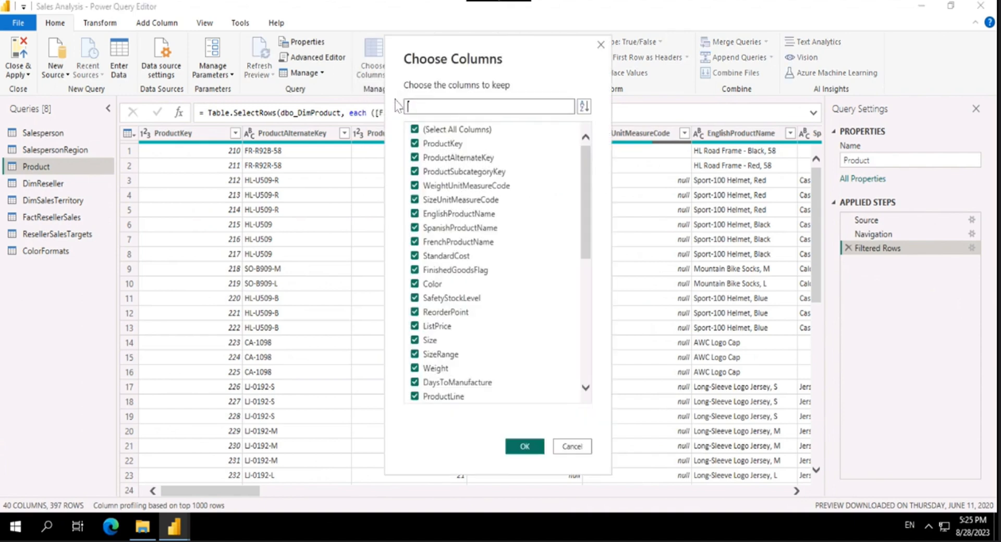
{"action": "left_click", "coordinate": [457, 130]}
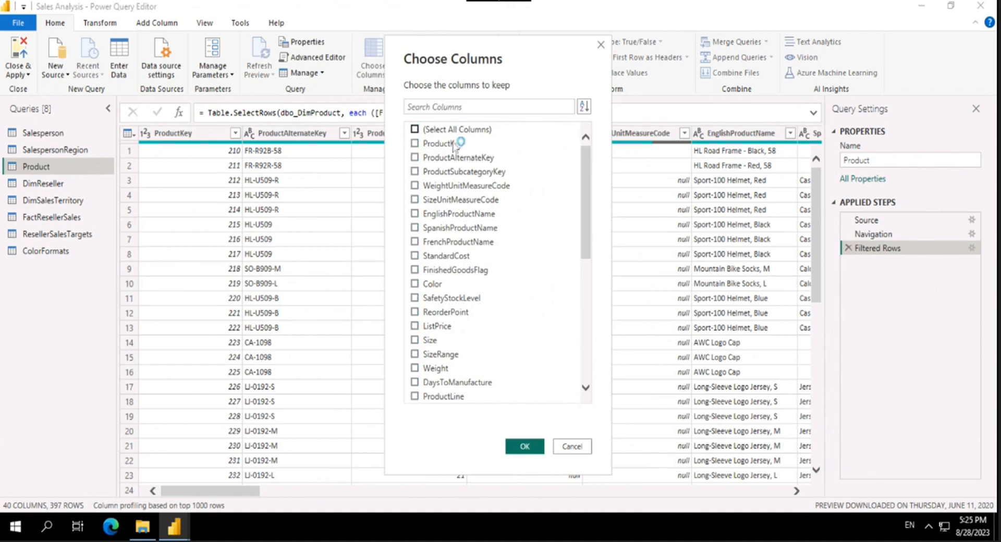
{"action": "left_click", "coordinate": [451, 144]}
{"action": "left_click", "coordinate": [433, 285]}
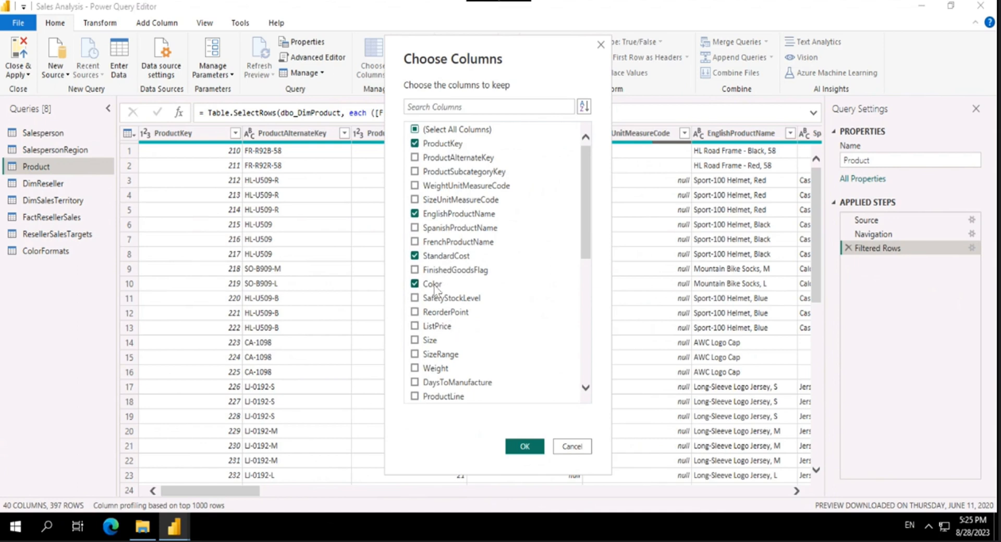
{"action": "scroll", "coordinate": [542, 293], "scroll_direction": "down", "scroll_amount": 7}
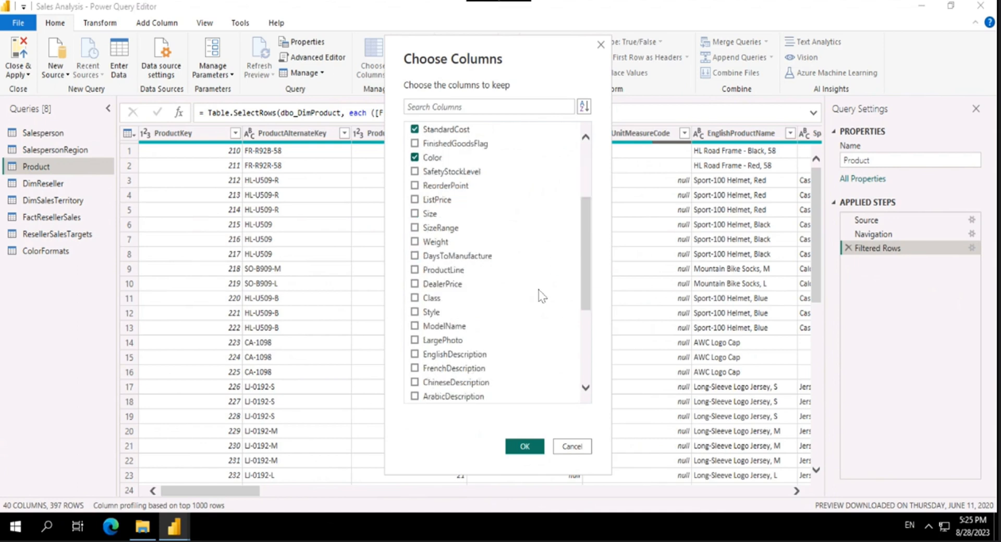
{"action": "left_click", "coordinate": [492, 355]}
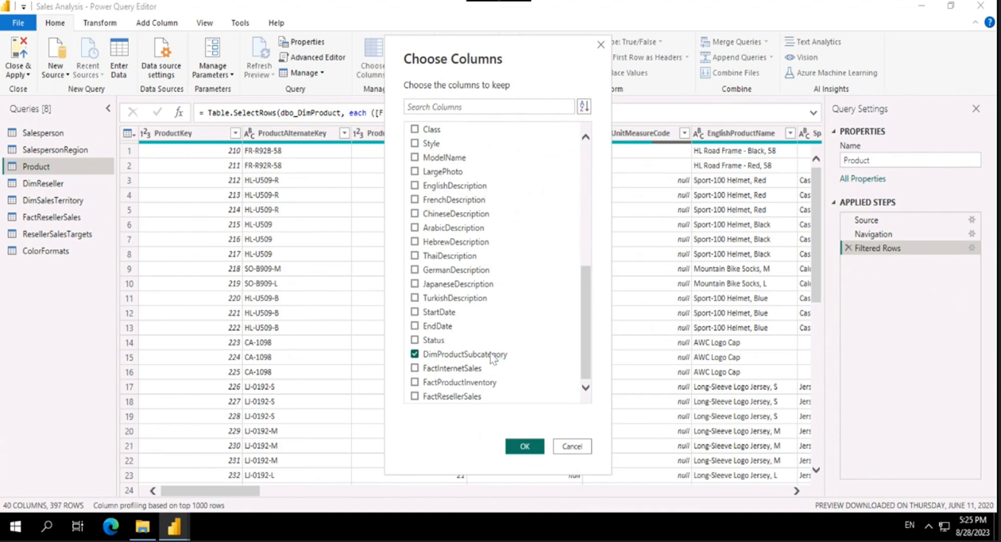
{"action": "left_click", "coordinate": [524, 447]}
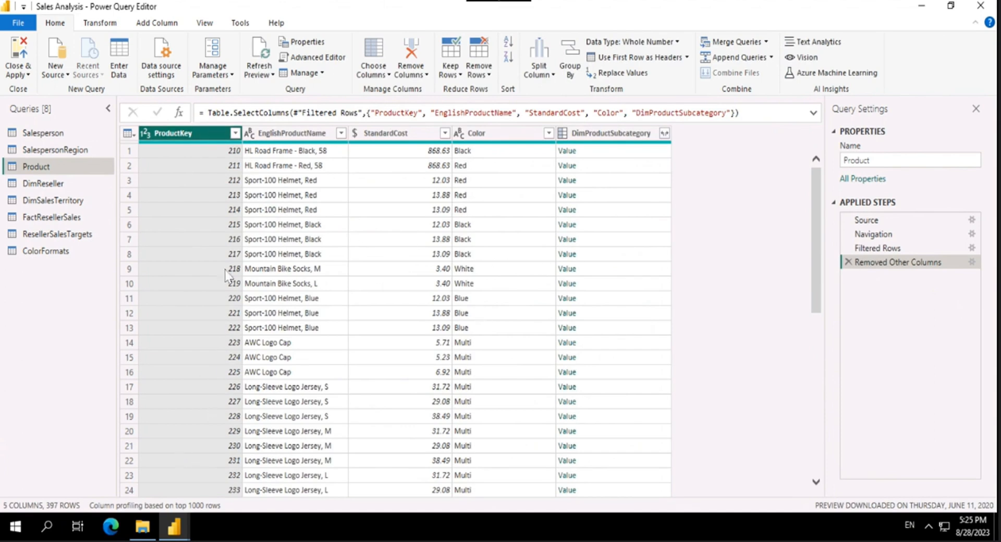
Step: Review the rows of the trimmed Product query and check its EnglishProductName and StandardCost columns
{"action": "scroll", "coordinate": [238, 250], "scroll_direction": "down", "scroll_amount": 9}
{"action": "scroll", "coordinate": [239, 249], "scroll_direction": "down", "scroll_amount": 12}
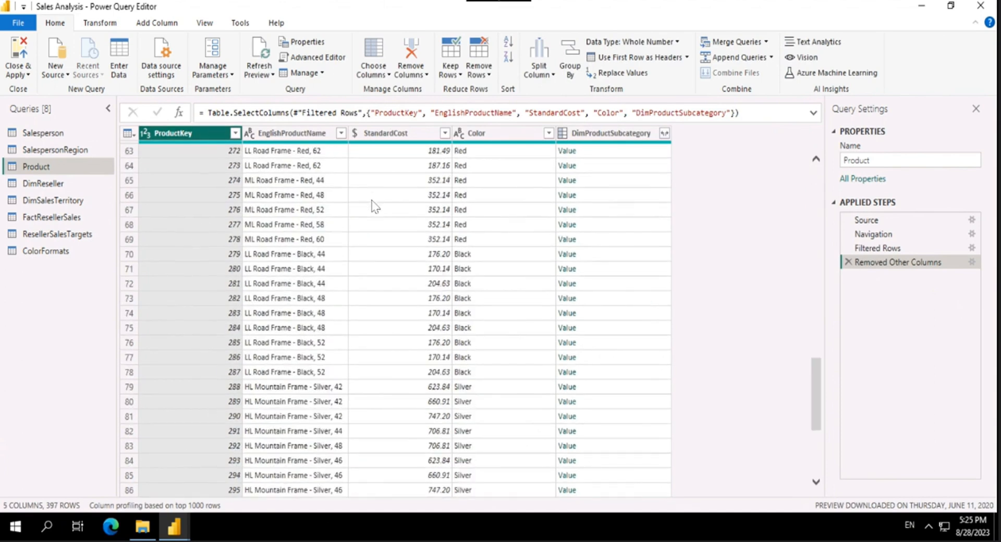
{"action": "scroll", "coordinate": [374, 204], "scroll_direction": "up", "scroll_amount": 20}
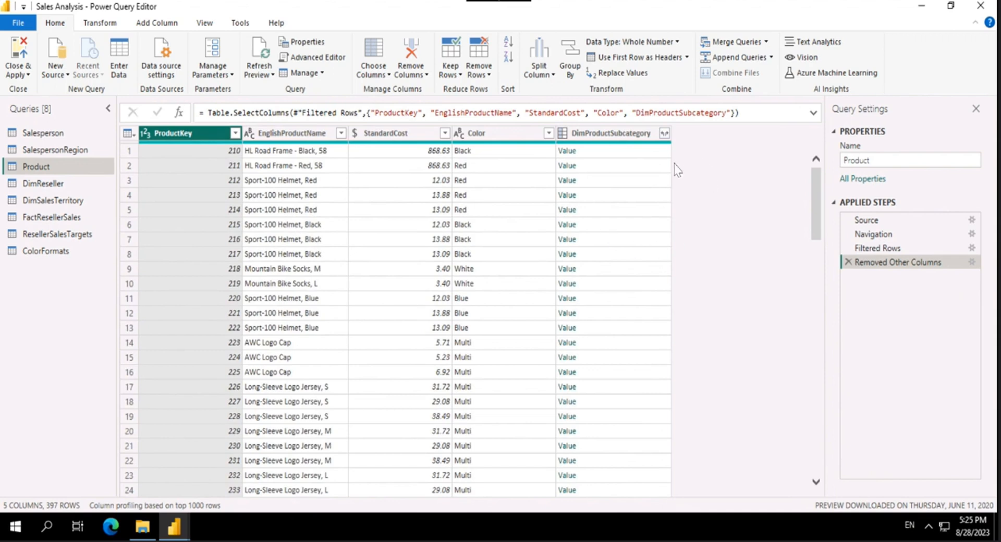
{"action": "scroll", "coordinate": [305, 266], "scroll_direction": "down", "scroll_amount": 5}
{"action": "scroll", "coordinate": [336, 256], "scroll_direction": "up", "scroll_amount": 5}
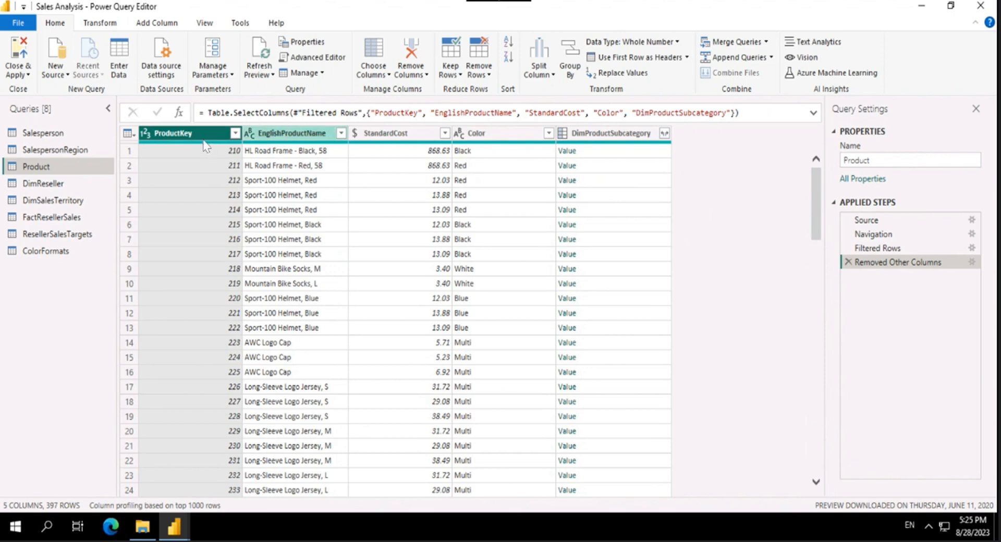
{"action": "left_click", "coordinate": [262, 137]}
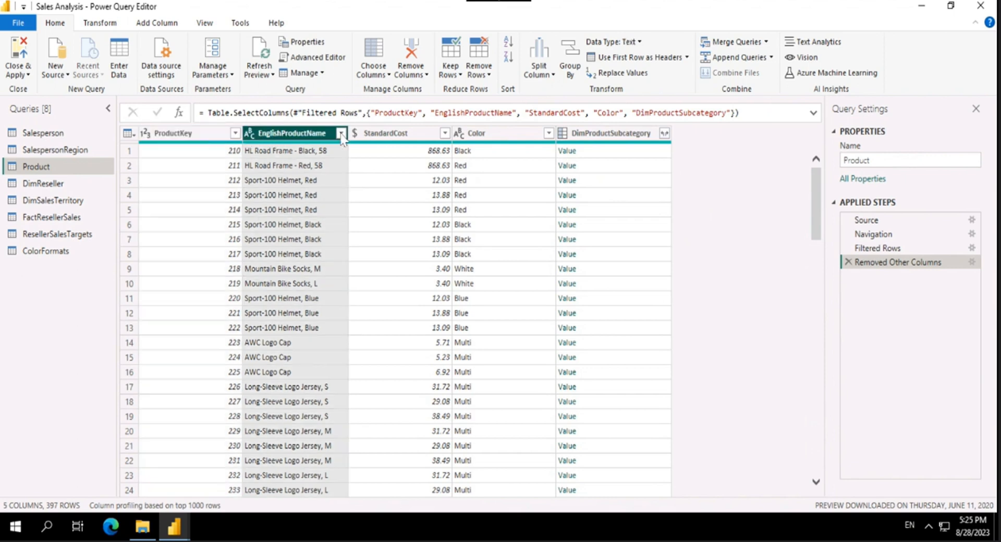
{"action": "left_click", "coordinate": [384, 134]}
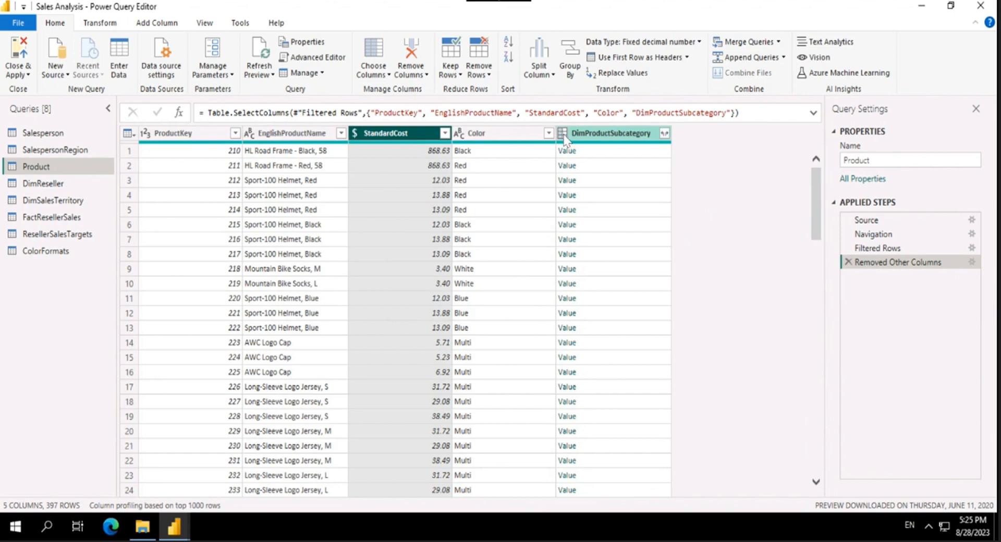
Step: Preview the linked record in the first row's DimProductSubcategory value and look through its fields
{"action": "left_click", "coordinate": [600, 137]}
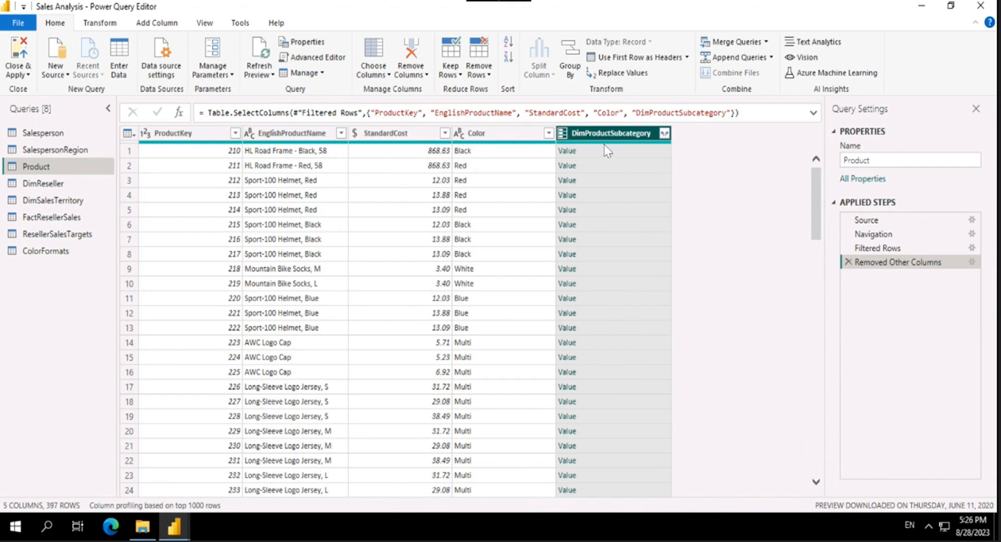
{"action": "left_click", "coordinate": [624, 151]}
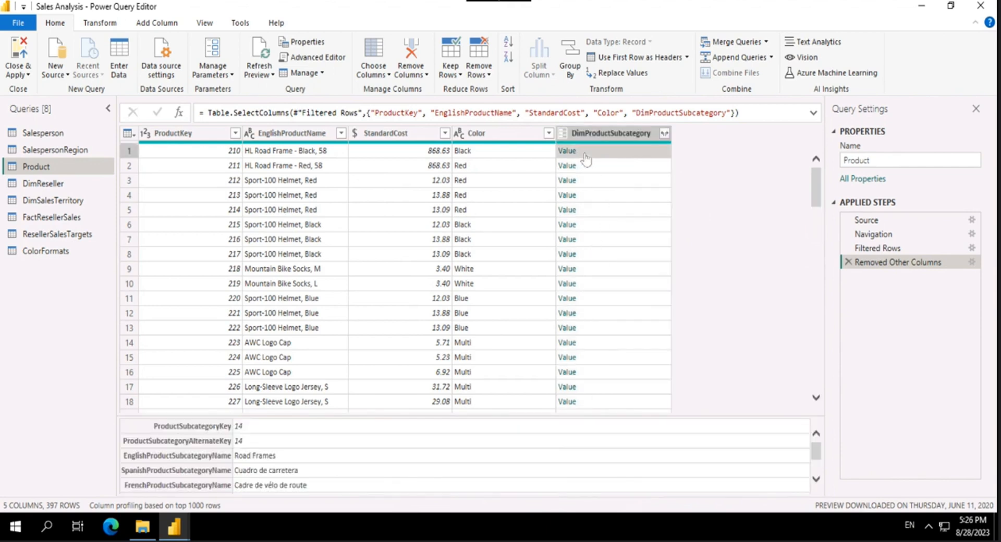
{"action": "scroll", "coordinate": [257, 462], "scroll_direction": "down", "scroll_amount": 1}
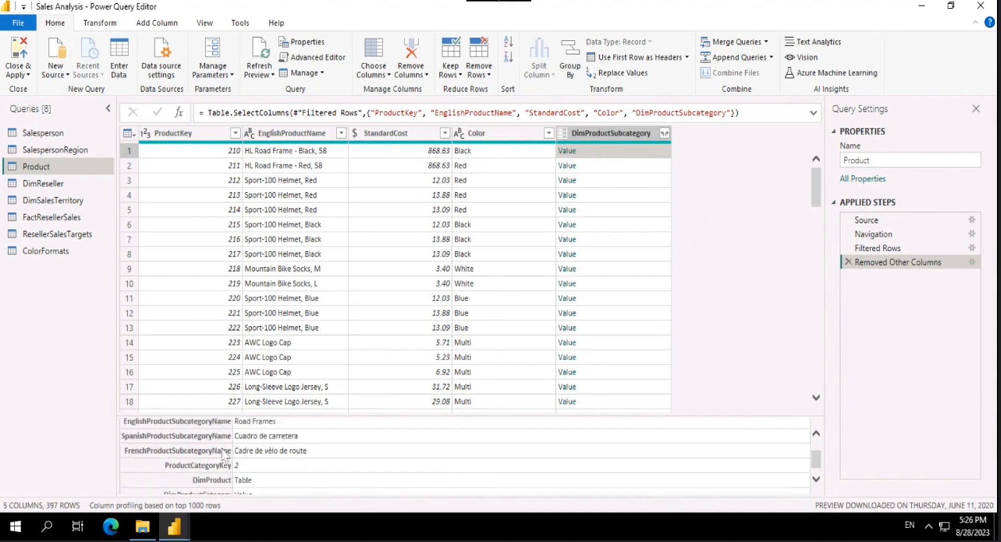
{"action": "scroll", "coordinate": [257, 462], "scroll_direction": "up", "scroll_amount": 1}
{"action": "scroll", "coordinate": [256, 457], "scroll_direction": "down", "scroll_amount": 1}
{"action": "scroll", "coordinate": [259, 460], "scroll_direction": "up", "scroll_amount": 1}
{"action": "scroll", "coordinate": [258, 459], "scroll_direction": "down", "scroll_amount": 1}
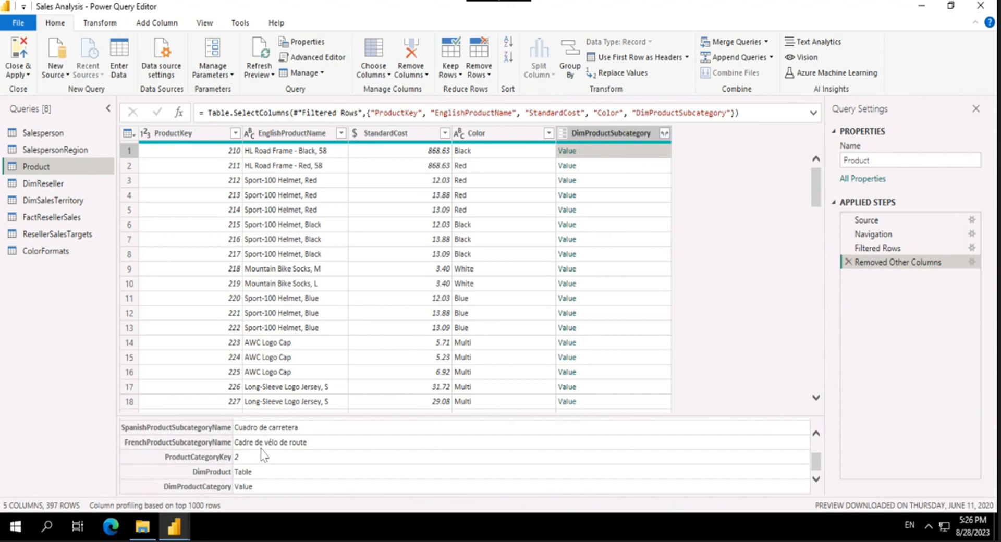
{"action": "scroll", "coordinate": [262, 457], "scroll_direction": "up", "scroll_amount": 1}
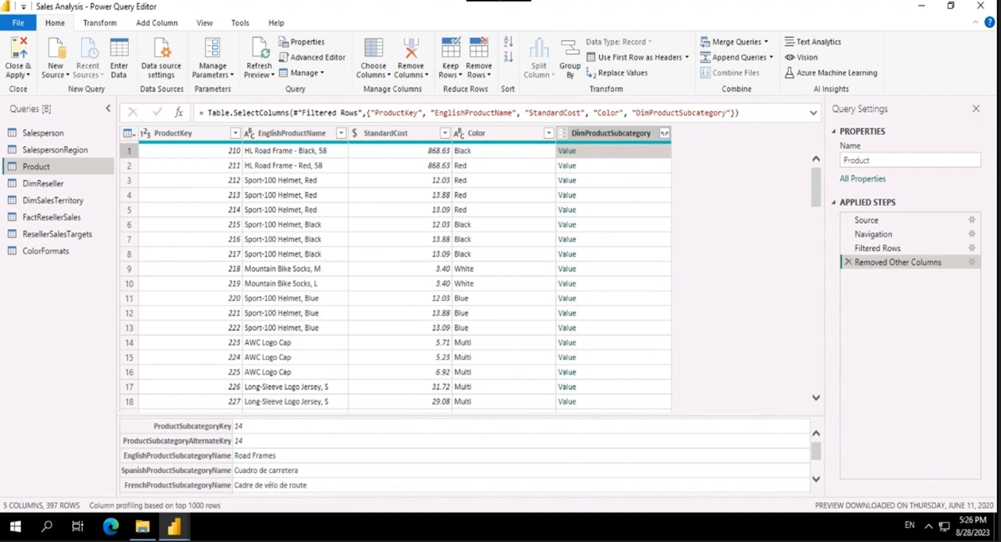
Step: Expand DimProductSubcategory to only EnglishProductSubcategoryName and DimProductCategory, without the original column name as prefix
{"action": "left_click", "coordinate": [666, 135]}
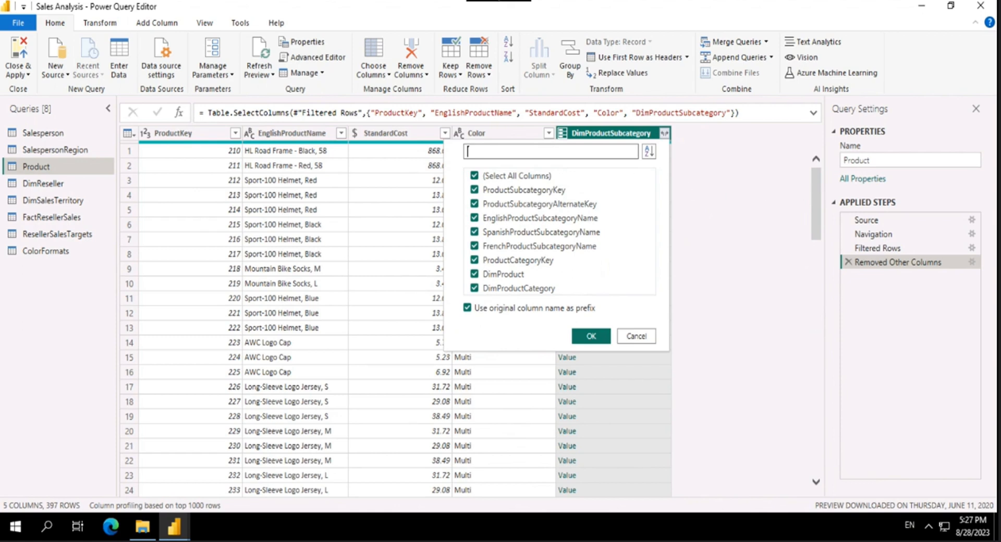
{"action": "left_click", "coordinate": [477, 178]}
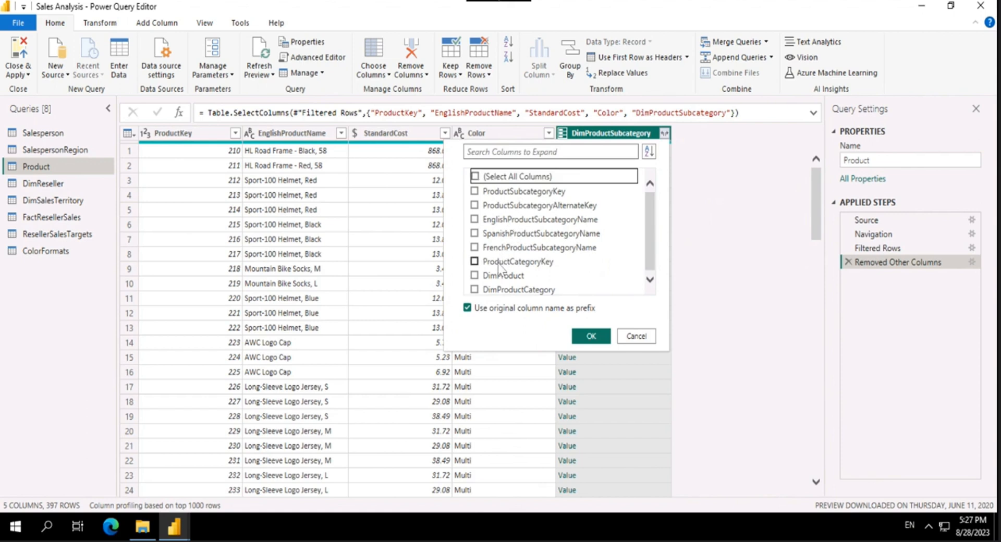
{"action": "left_click", "coordinate": [504, 219]}
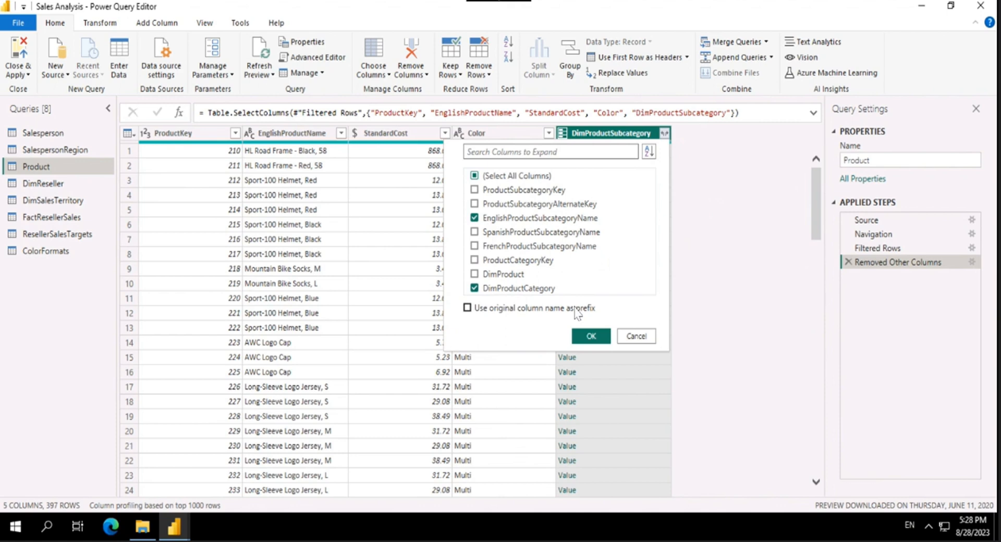
{"action": "left_click", "coordinate": [589, 337]}
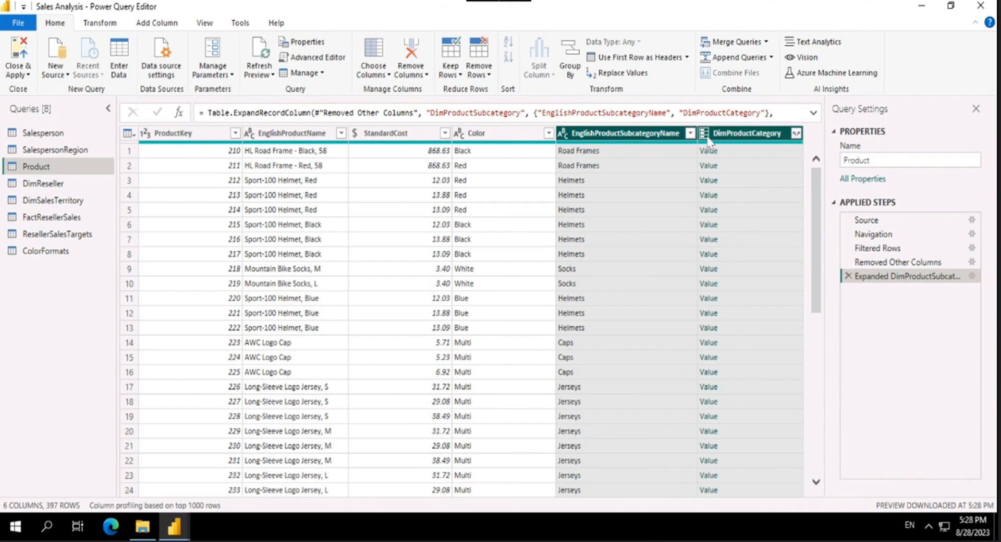
Step: Review the settings of the Expanded DimProductSubcategory step, including its selected columns and default prefix, without changing them
{"action": "left_click_drag", "start_coordinate": [865, 262], "coordinate": [866, 281]}
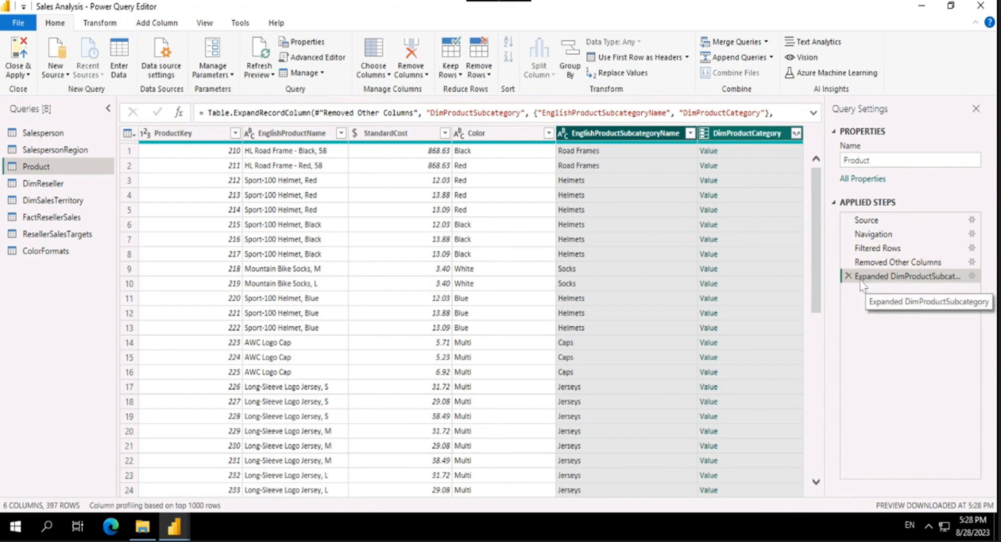
{"action": "left_click", "coordinate": [971, 276]}
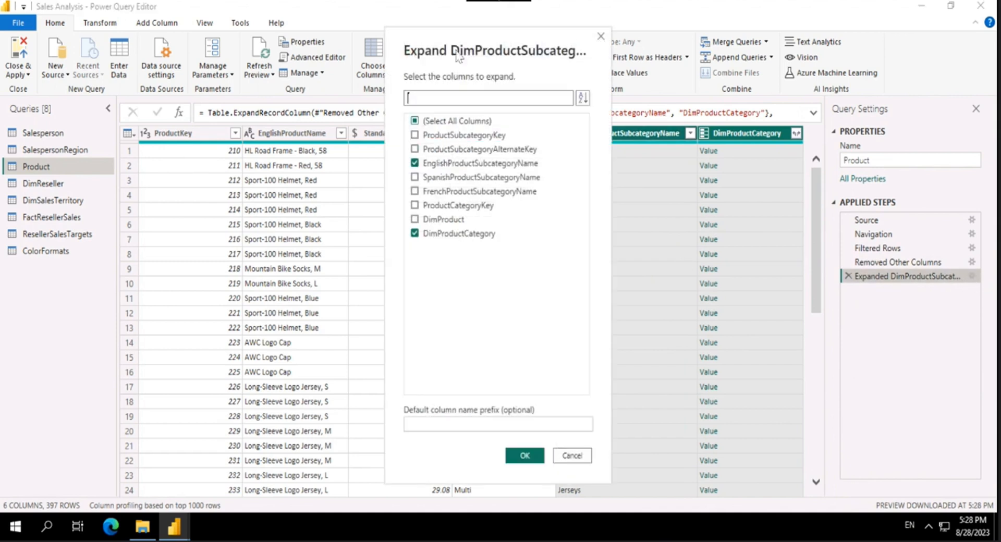
{"action": "left_click_drag", "start_coordinate": [474, 55], "coordinate": [540, 55]}
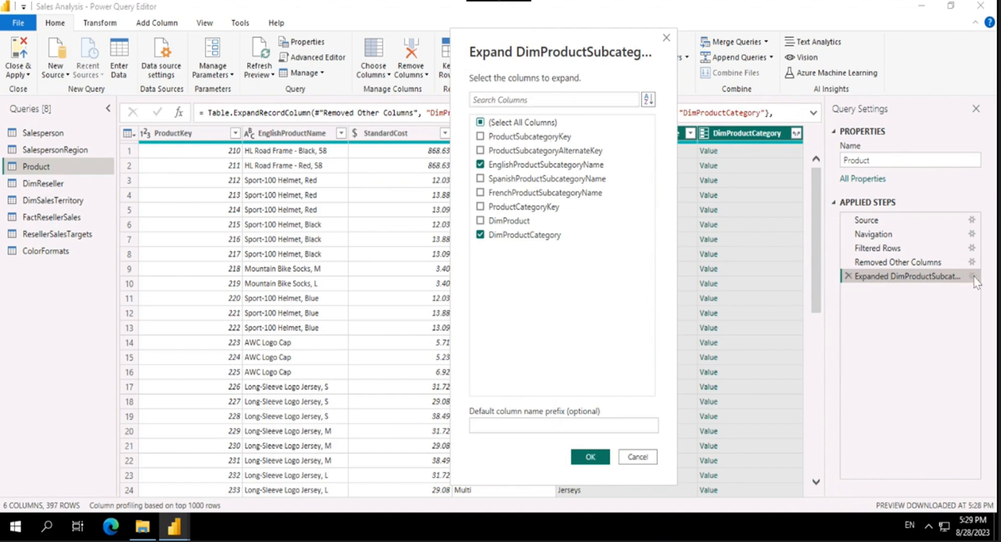
{"action": "left_click", "coordinate": [568, 427]}
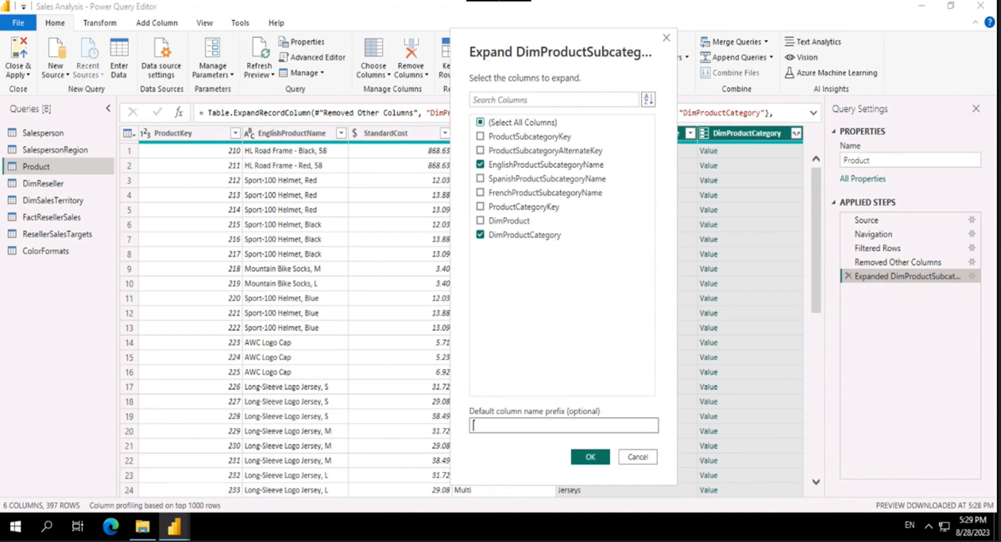
{"action": "left_click", "coordinate": [638, 459]}
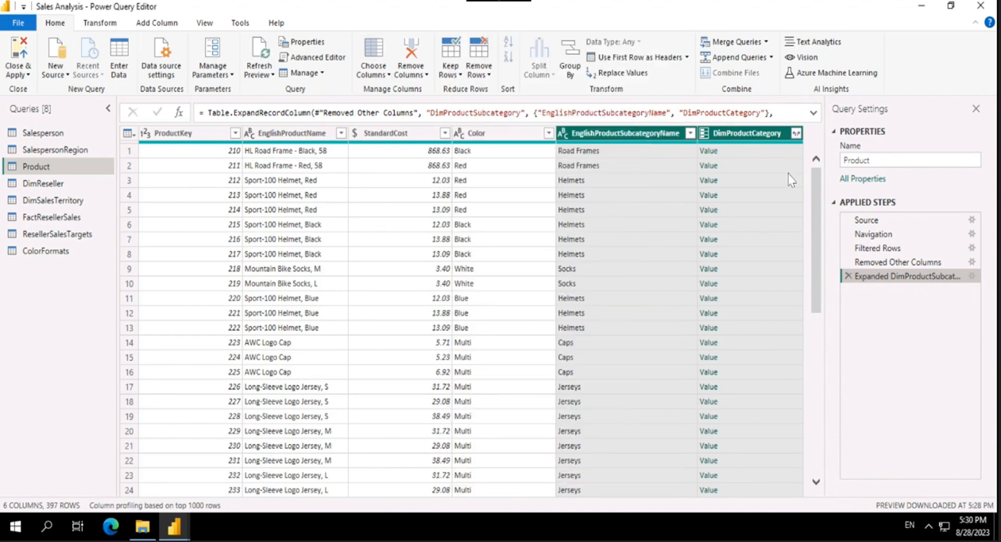
Step: Expand the DimProductCategory column to only EnglishProductCategoryName, without the original column name as prefix
{"action": "left_click", "coordinate": [797, 134]}
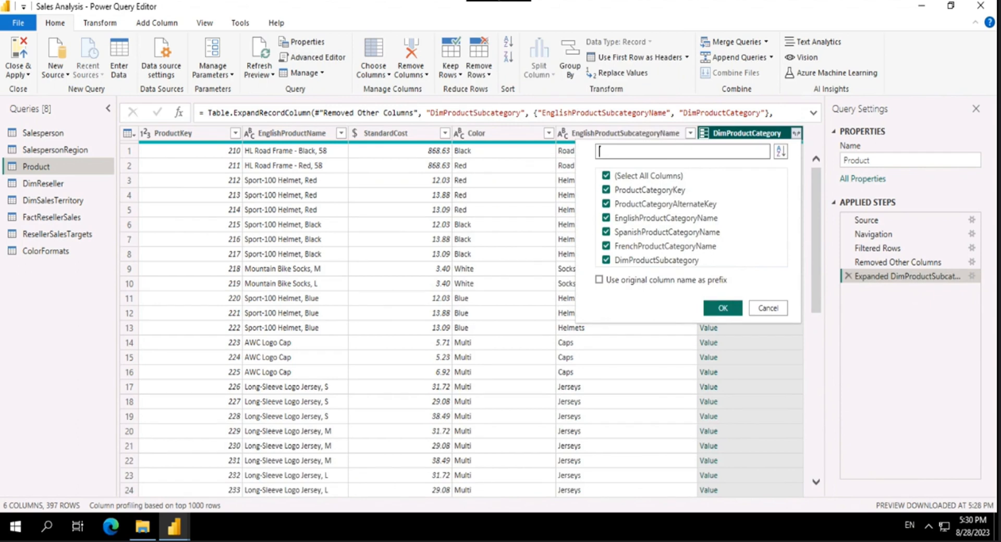
{"action": "key", "text": "Escape"}
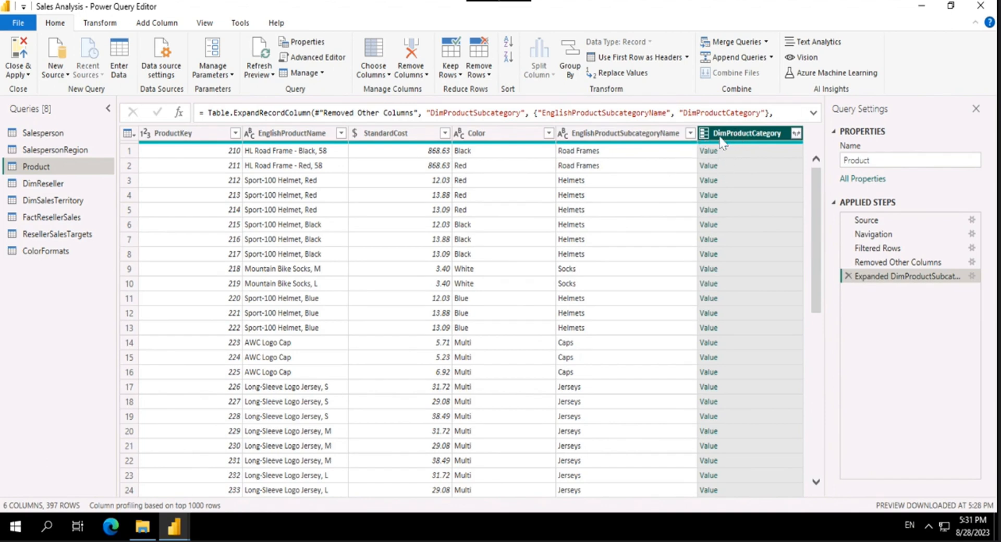
{"action": "left_click", "coordinate": [796, 134]}
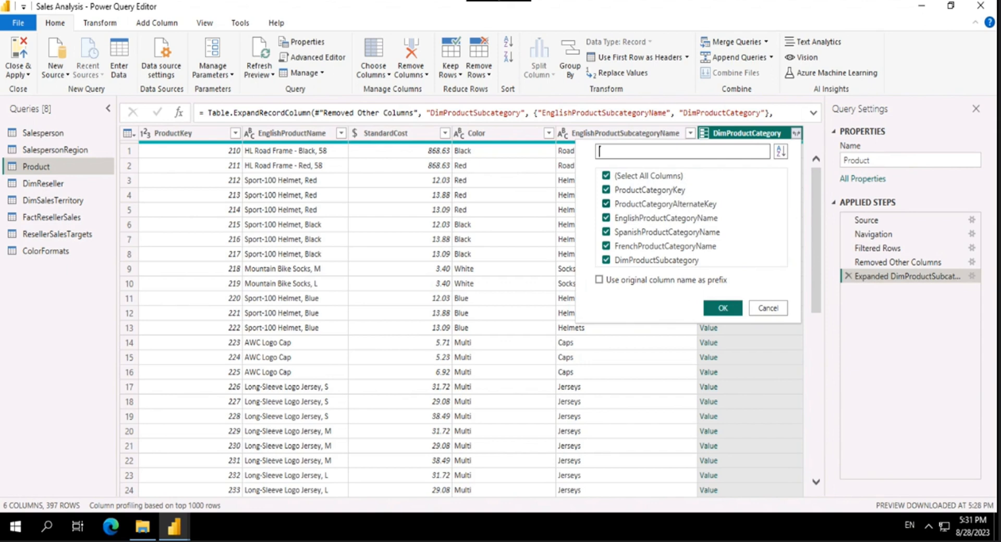
{"action": "left_click", "coordinate": [621, 178]}
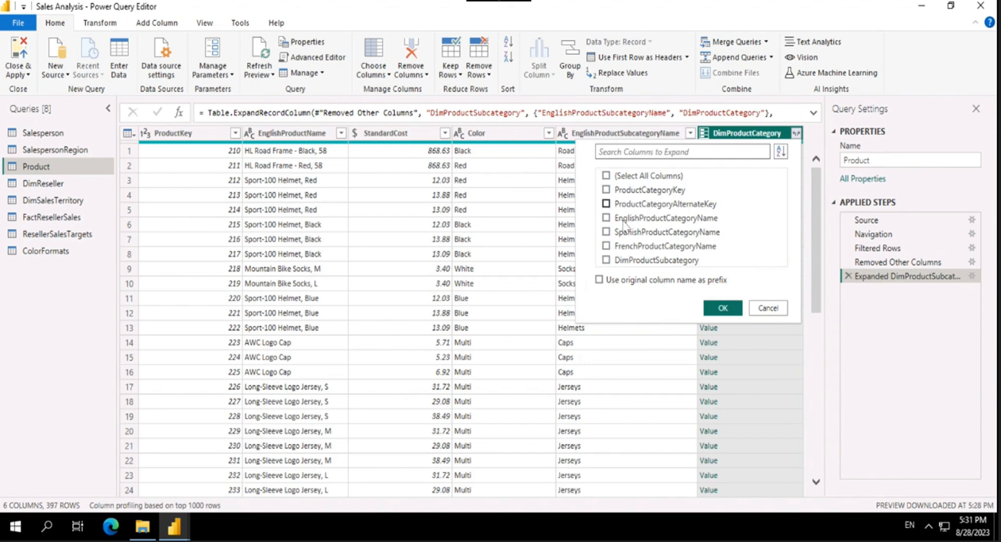
{"action": "left_click", "coordinate": [626, 221]}
{"action": "left_click", "coordinate": [731, 309]}
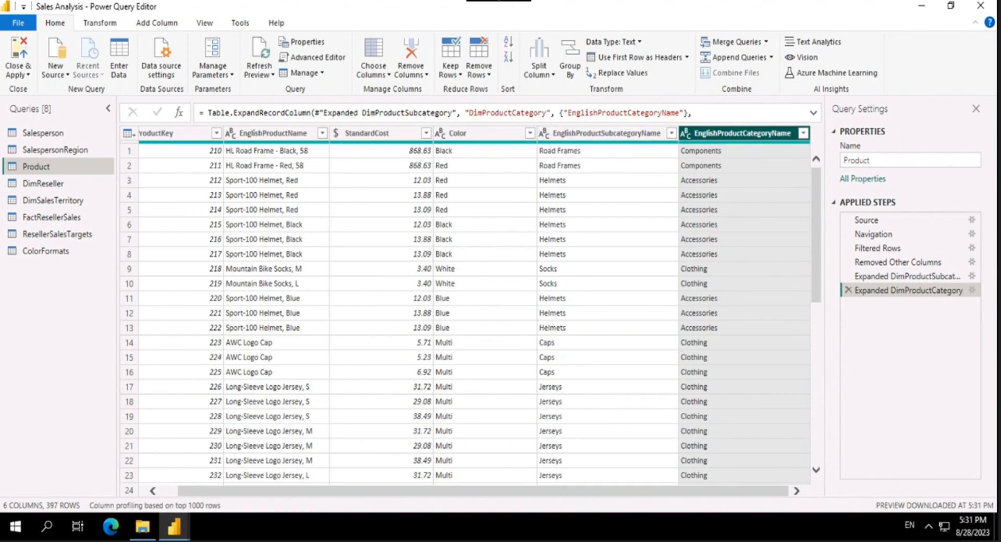
Step: Rename the EnglishProductName column to Product and the StandardCost column to Standard Cost
{"action": "left_click_drag", "start_coordinate": [474, 499], "coordinate": [446, 500]}
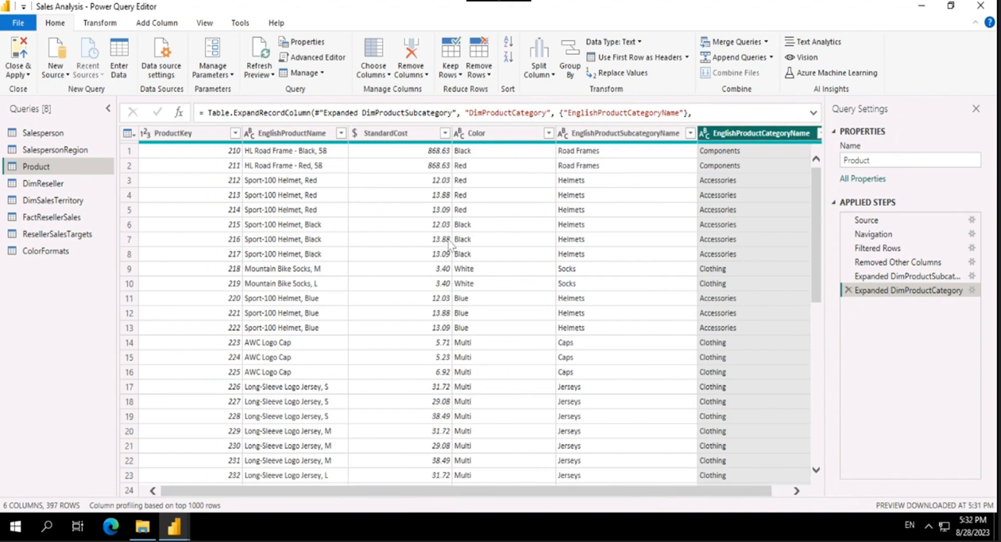
{"action": "double_click", "coordinate": [313, 133]}
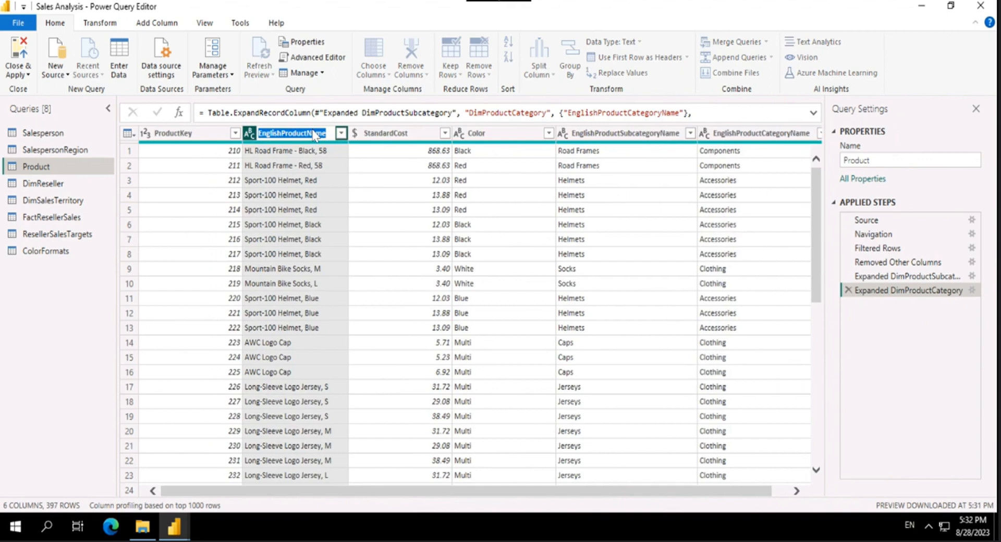
{"action": "type", "text": "Product"}
{"action": "key", "text": "Return"}
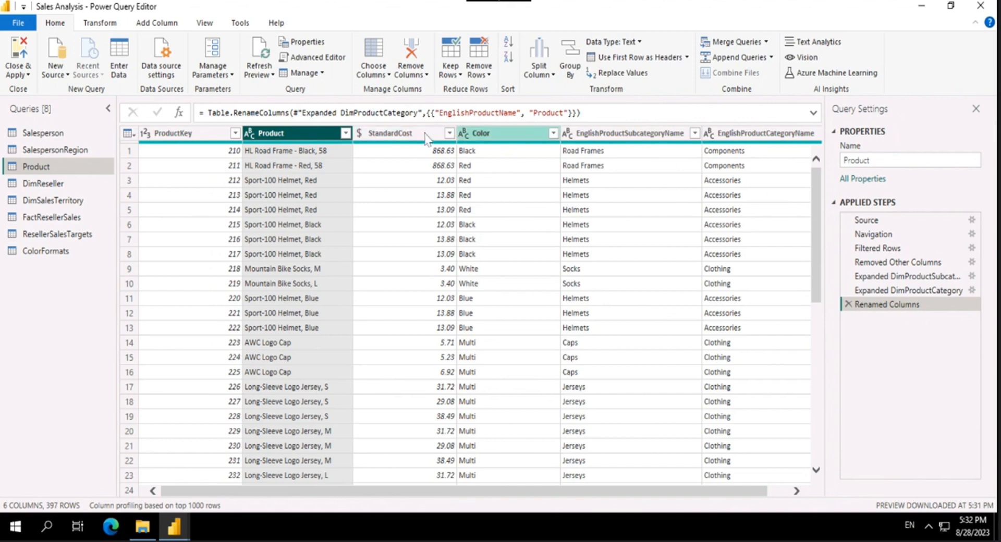
{"action": "double_click", "coordinate": [383, 134]}
{"action": "type", "text": "Standard Cost"}
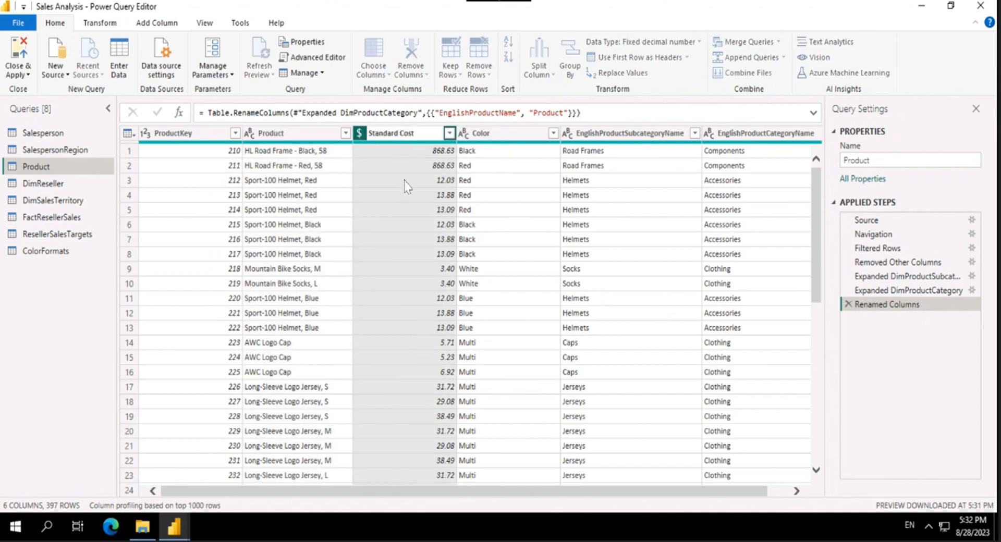
{"action": "key", "text": "Return"}
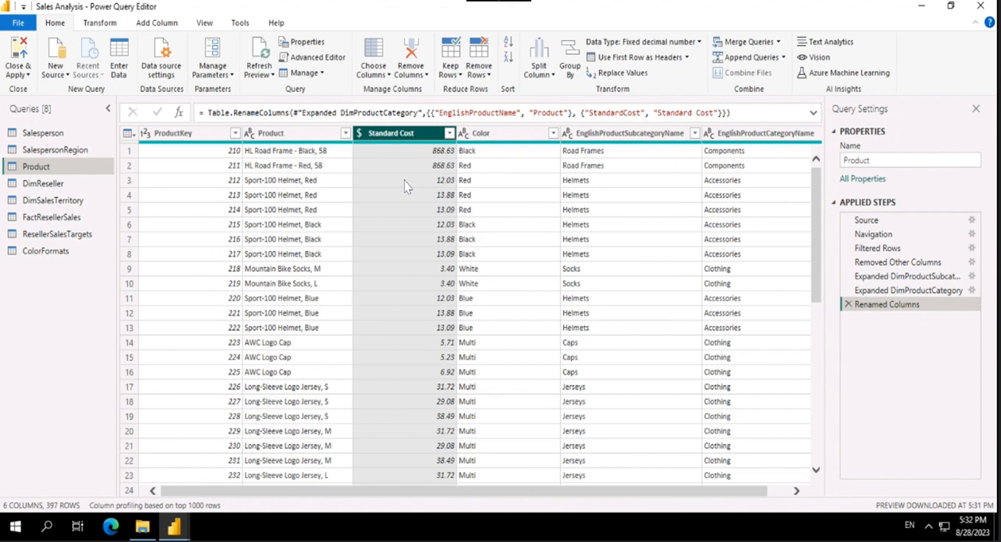
Step: Rename the EnglishProductSubcategoryName column to Subcategory and the EnglishProductCategoryName column to Category
{"action": "double_click", "coordinate": [621, 135]}
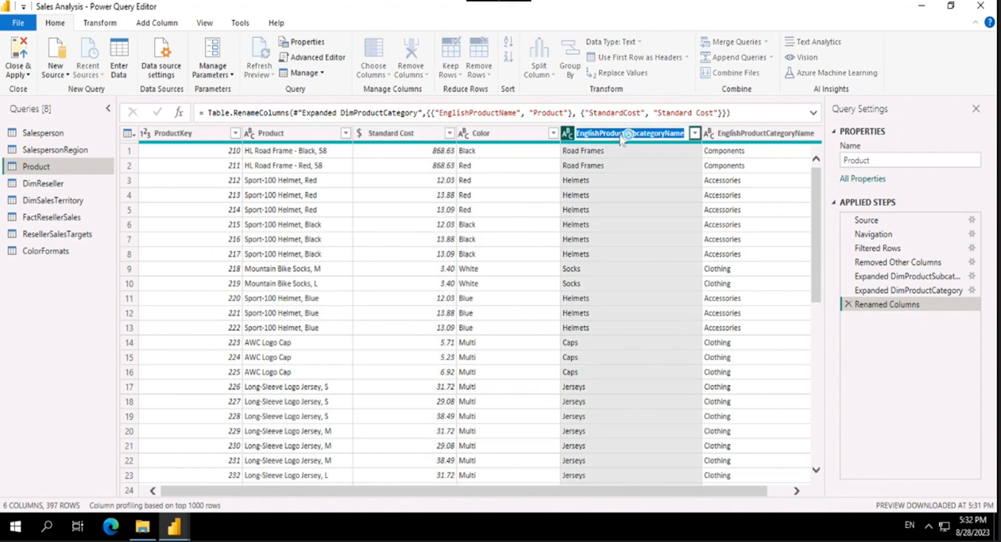
{"action": "type", "text": "Subcategory"}
{"action": "key", "text": "Return"}
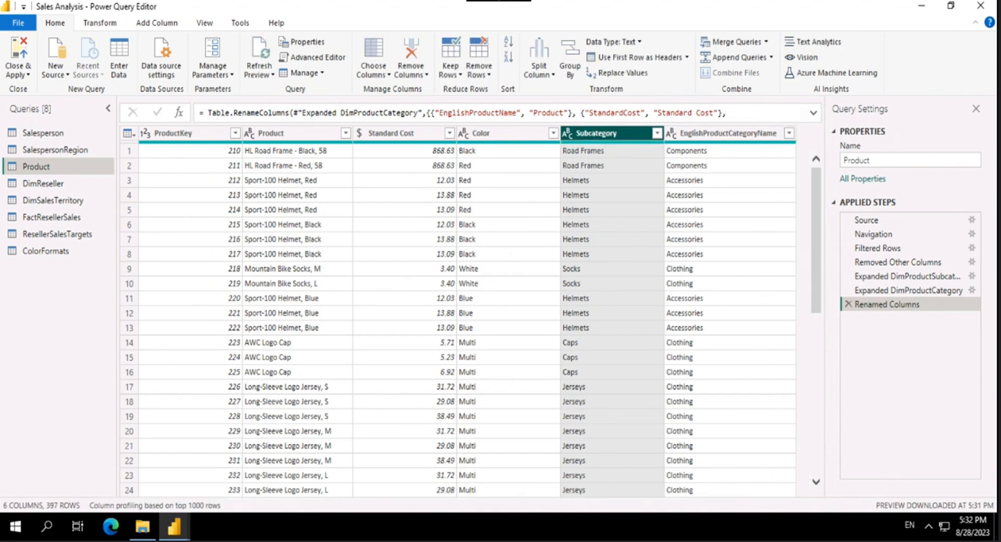
{"action": "double_click", "coordinate": [696, 137]}
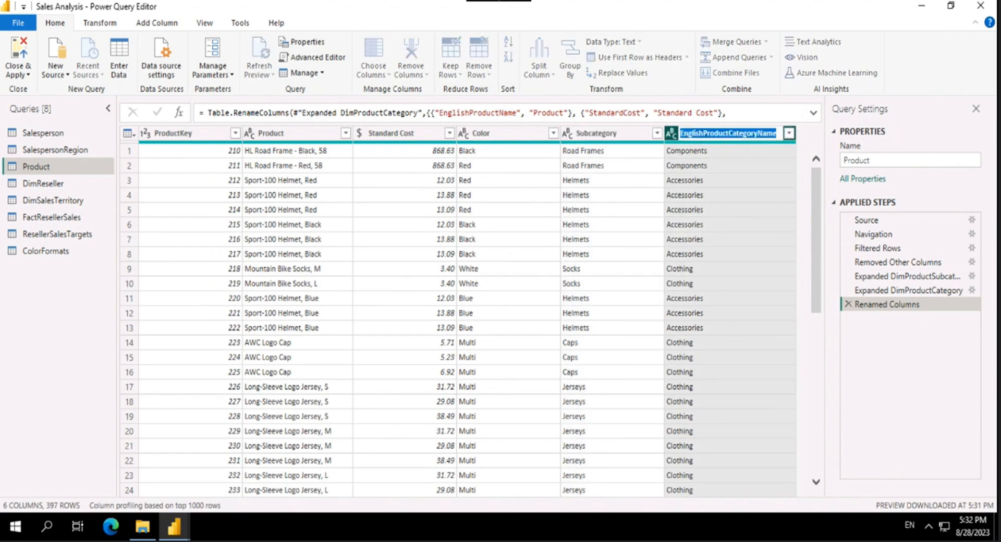
{"action": "type", "text": "Category"}
{"action": "key", "text": "Return"}
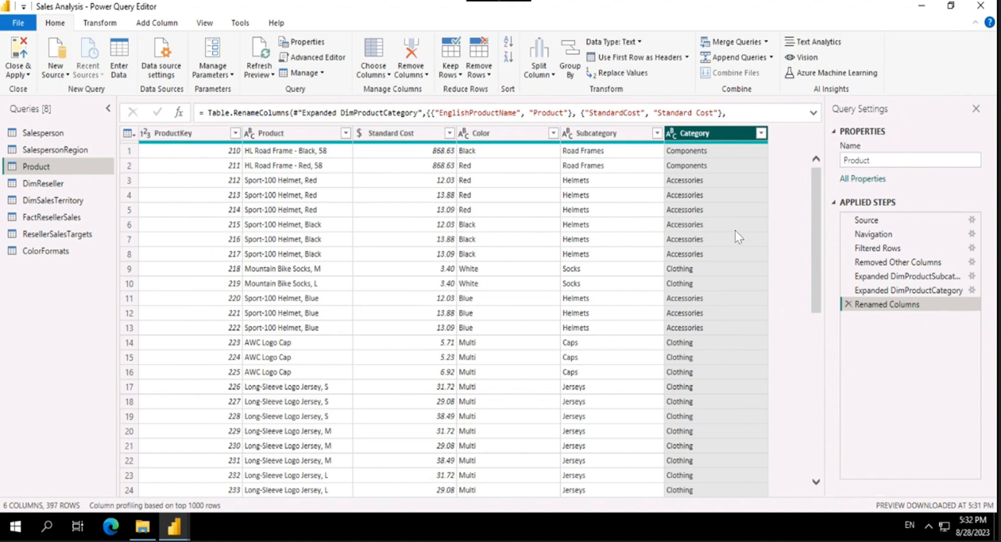
{"action": "scroll", "coordinate": [735, 230], "scroll_direction": "down", "scroll_amount": 20}
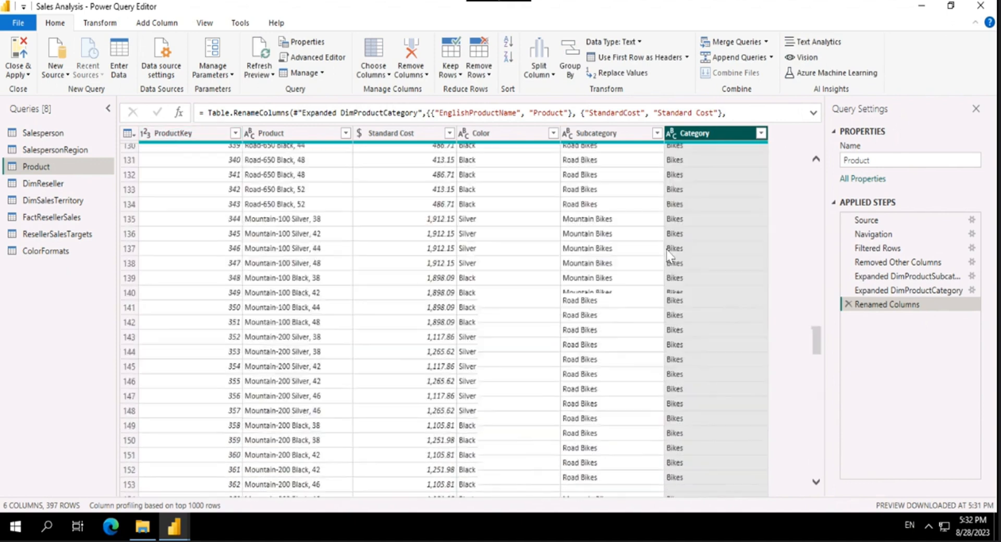
{"action": "scroll", "coordinate": [669, 256], "scroll_direction": "up", "scroll_amount": 20}
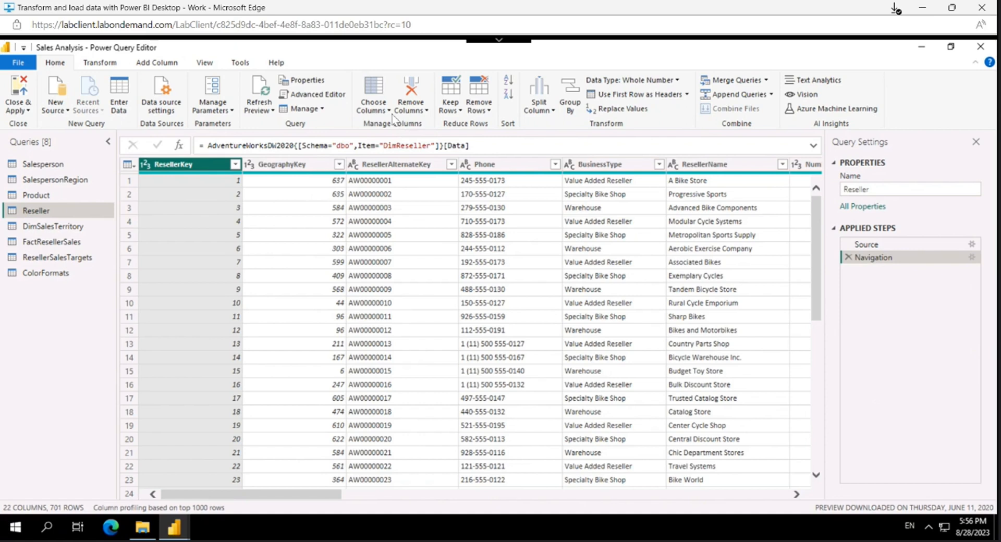
Step: Keep only the ResellerKey, BusinessType, ResellerName and DimGeography columns in the Reseller query
{"action": "left_click", "coordinate": [380, 108]}
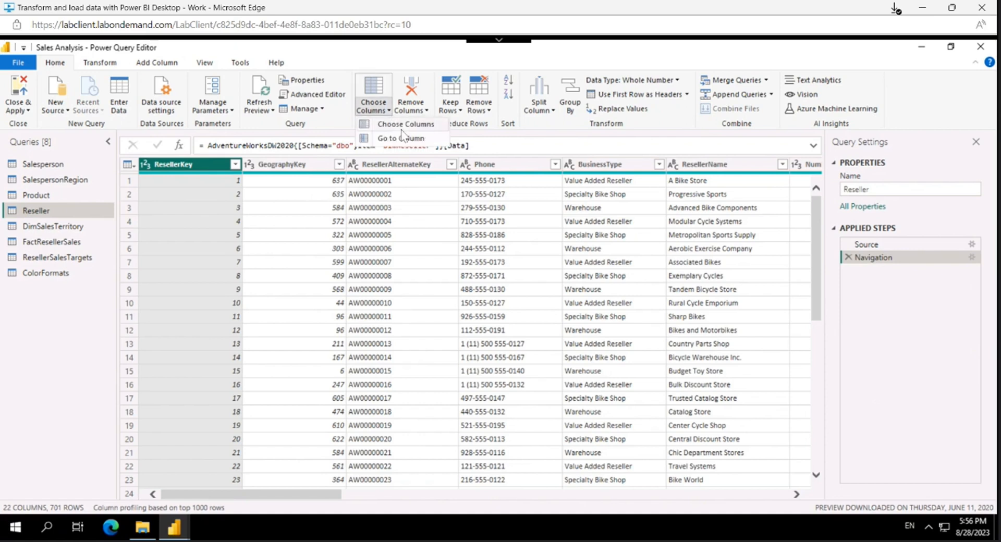
{"action": "left_click", "coordinate": [402, 125]}
{"action": "left_click", "coordinate": [452, 161]}
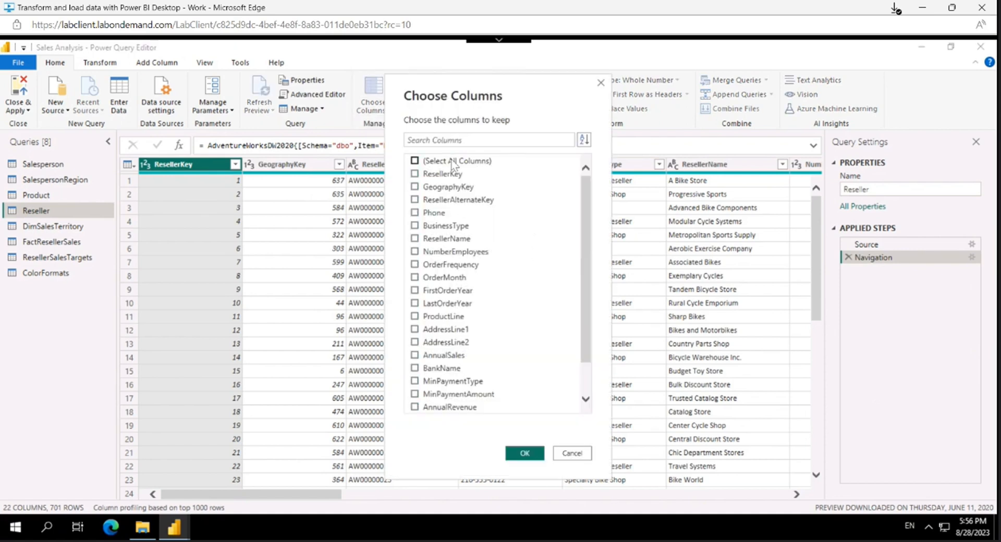
{"action": "left_click", "coordinate": [447, 176]}
{"action": "scroll", "coordinate": [539, 248], "scroll_direction": "down", "scroll_amount": 1}
{"action": "left_click", "coordinate": [448, 395]}
{"action": "left_click", "coordinate": [526, 453]}
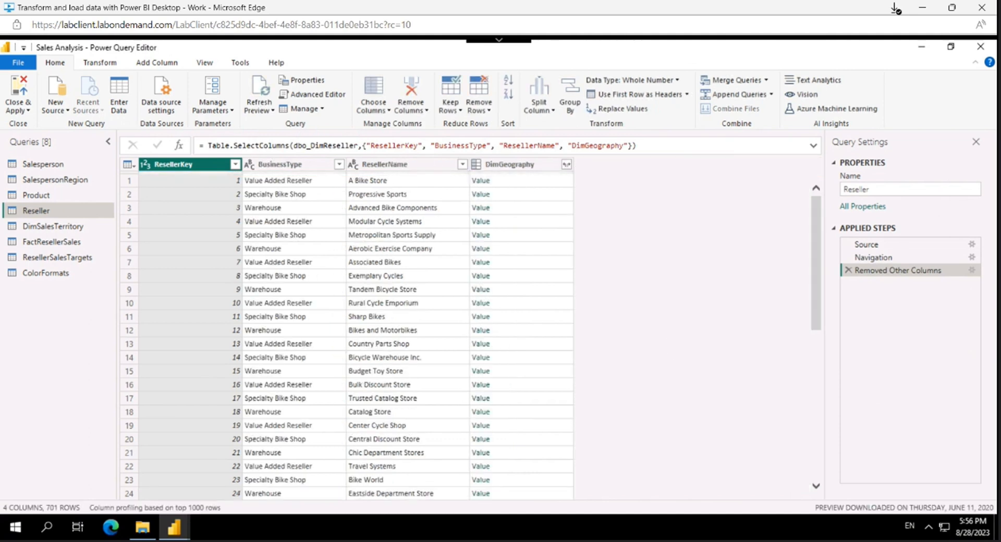
Step: Expand the DimGeography column to only City, StateProvinceName and EnglishCountryRegionName, without the original column name as prefix
{"action": "left_click", "coordinate": [570, 165]}
{"action": "left_click", "coordinate": [566, 165]}
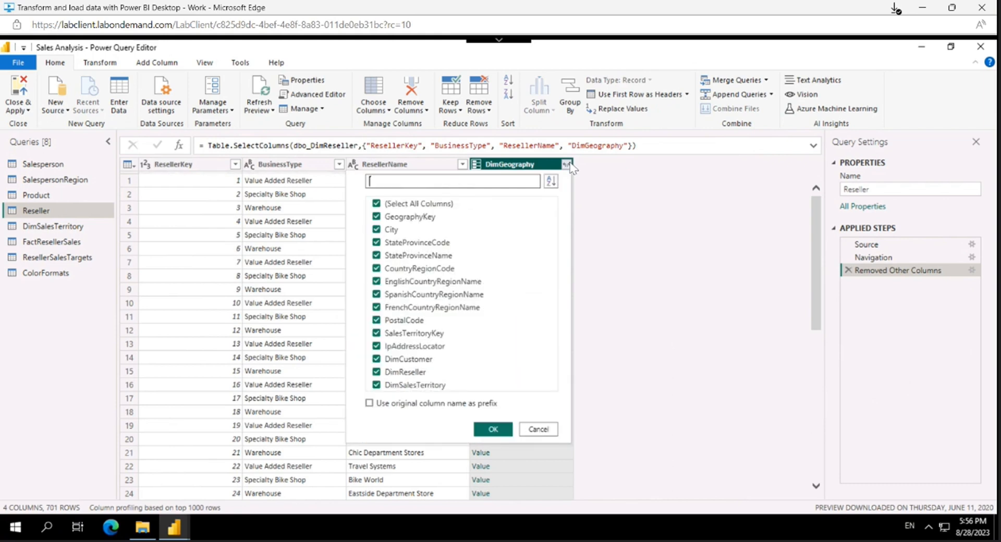
{"action": "left_click", "coordinate": [410, 206]}
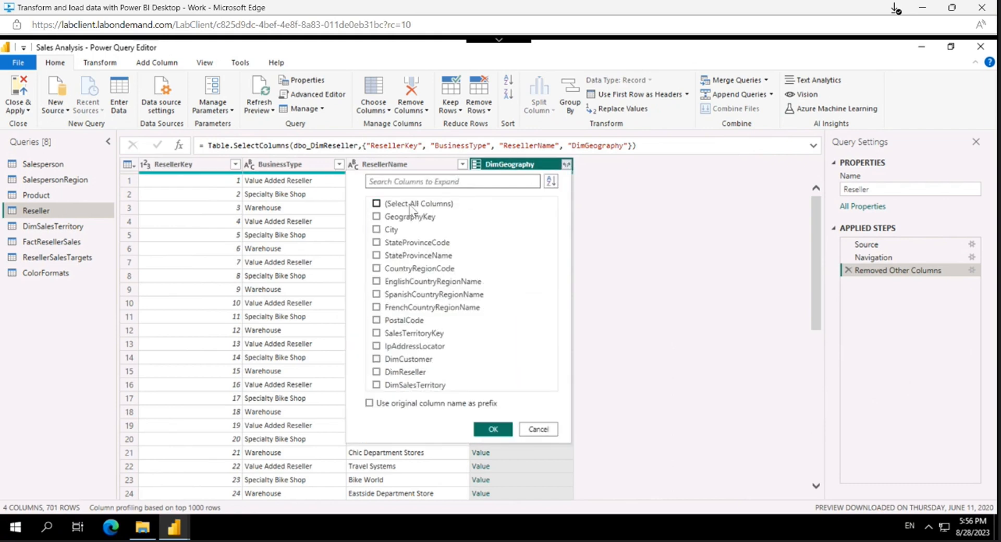
{"action": "left_click", "coordinate": [388, 232]}
{"action": "left_click", "coordinate": [488, 429]}
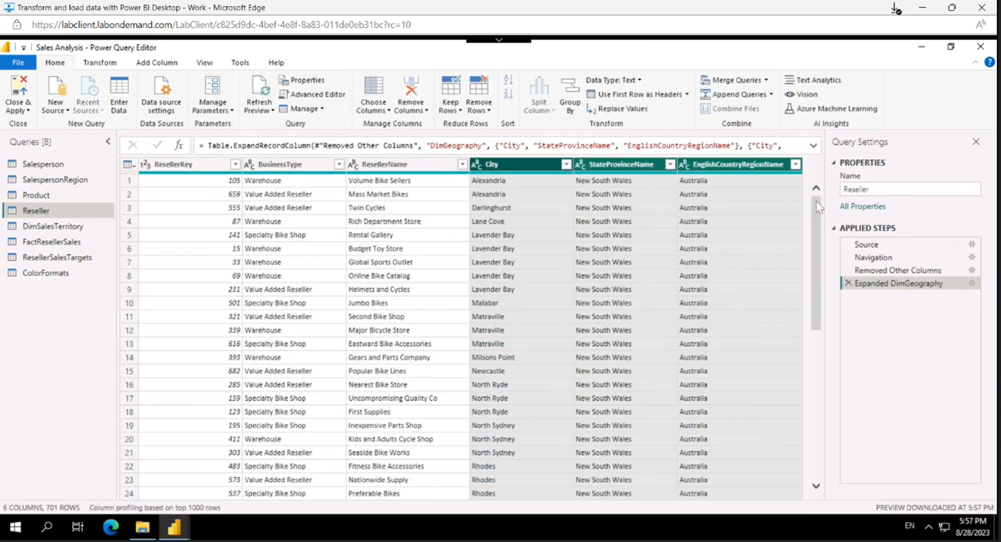
Step: Replace Ware House with Warehouse in the Reseller query's BusinessType column and check the column's distinct values
{"action": "mouse_move", "coordinate": [815, 202]}
{"action": "left_mouse_down"}
{"action": "mouse_move", "coordinate": [827, 478]}
{"action": "mouse_move", "coordinate": [835, 203]}
{"action": "left_mouse_up"}
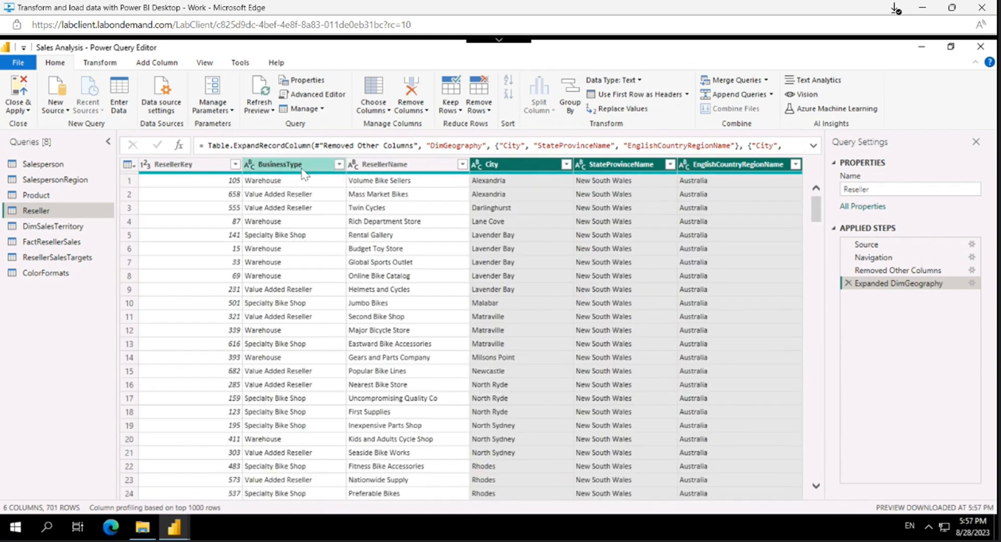
{"action": "left_click", "coordinate": [338, 164]}
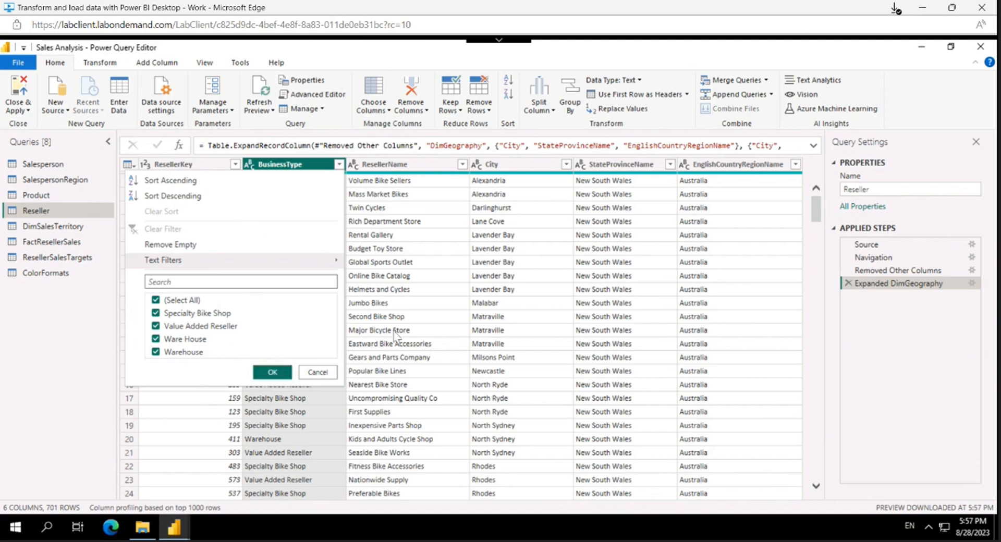
{"action": "left_click", "coordinate": [308, 171]}
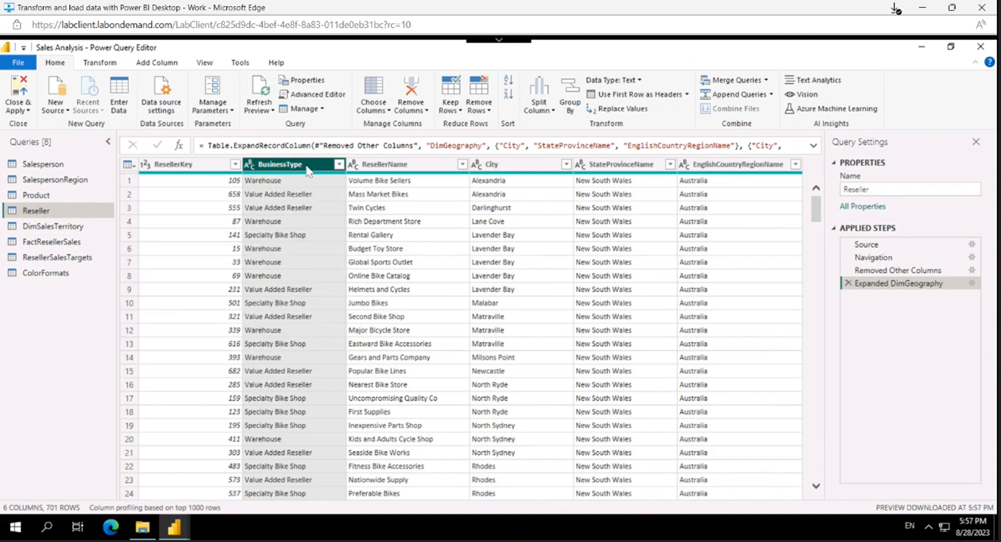
{"action": "right_click", "coordinate": [307, 171]}
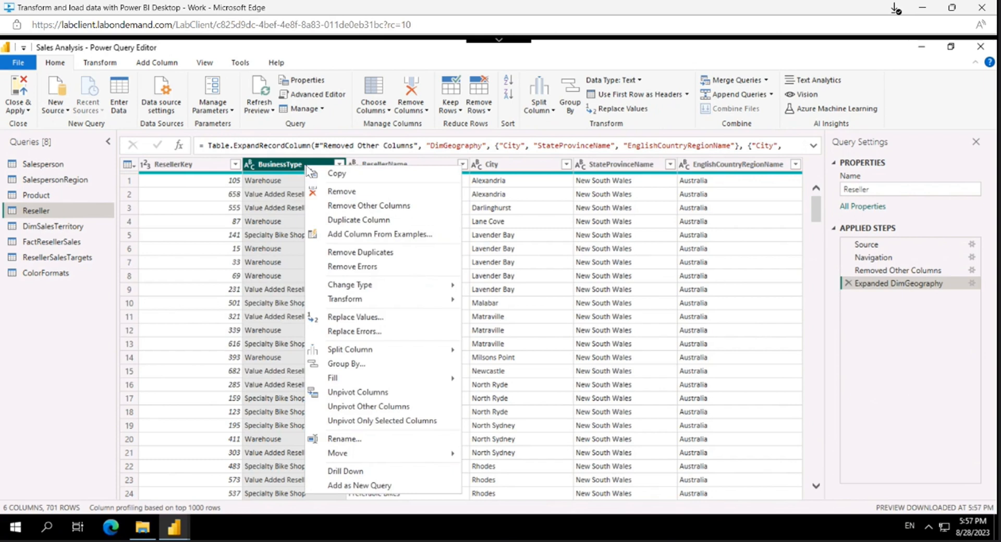
{"action": "left_click", "coordinate": [377, 319]}
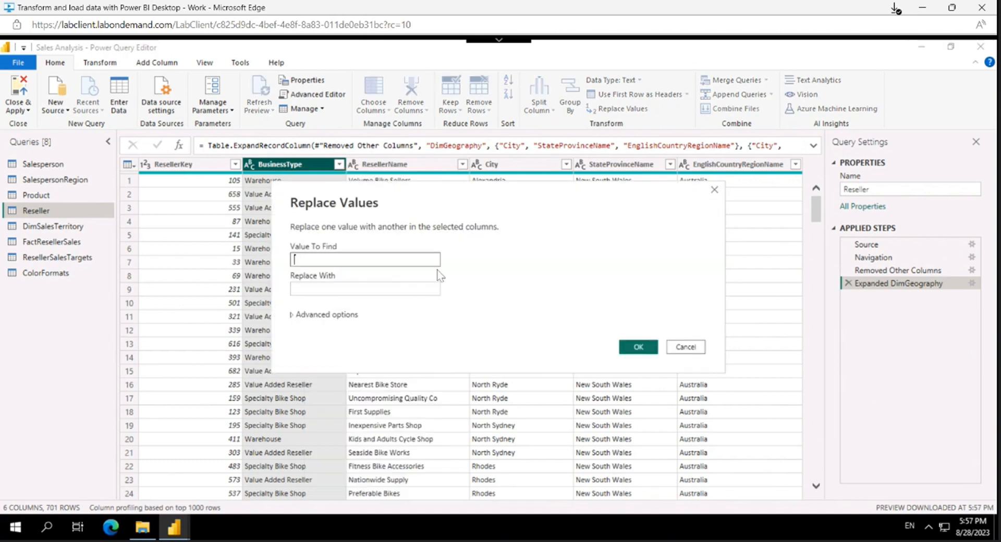
{"action": "type", "text": "W"}
{"action": "type", "text": "area"}
{"action": "type", "text": "House"}
{"action": "left_click", "coordinate": [295, 288]}
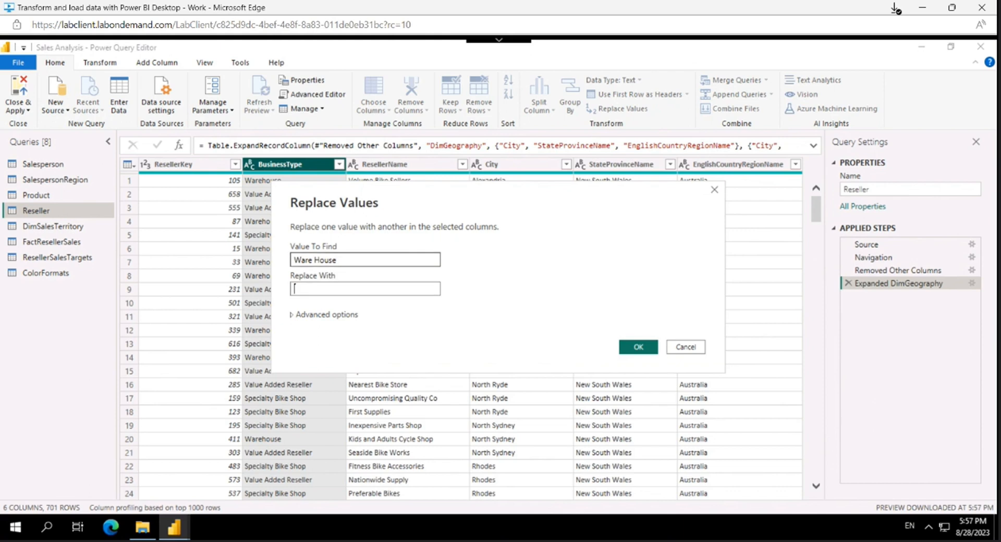
{"action": "type", "text": "Warehouse"}
{"action": "left_click", "coordinate": [639, 347]}
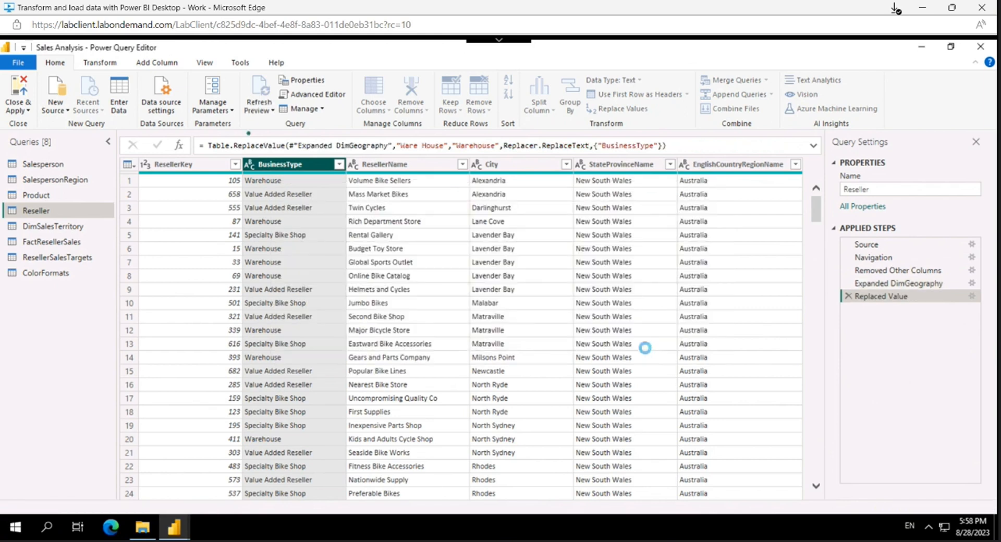
{"action": "left_click", "coordinate": [339, 165]}
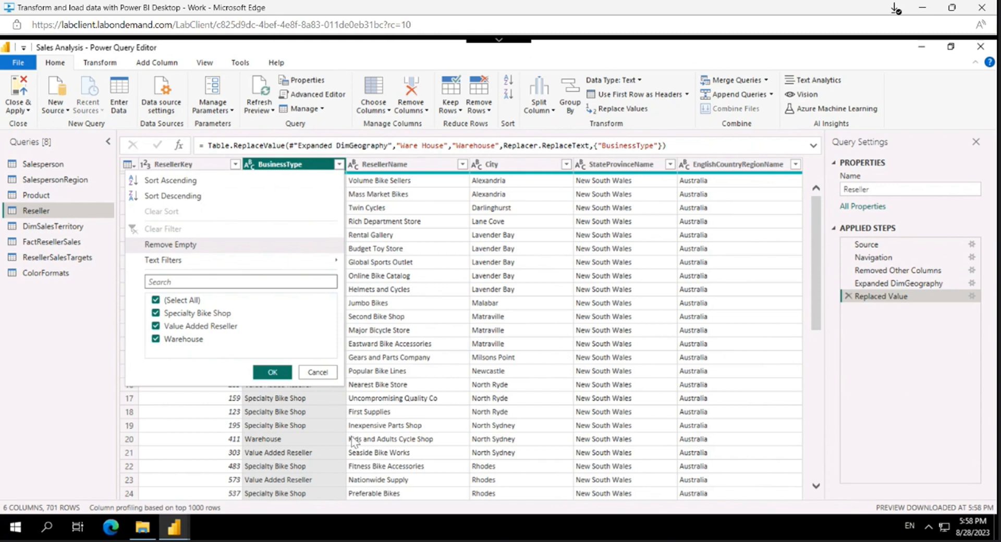
{"action": "left_click", "coordinate": [333, 410]}
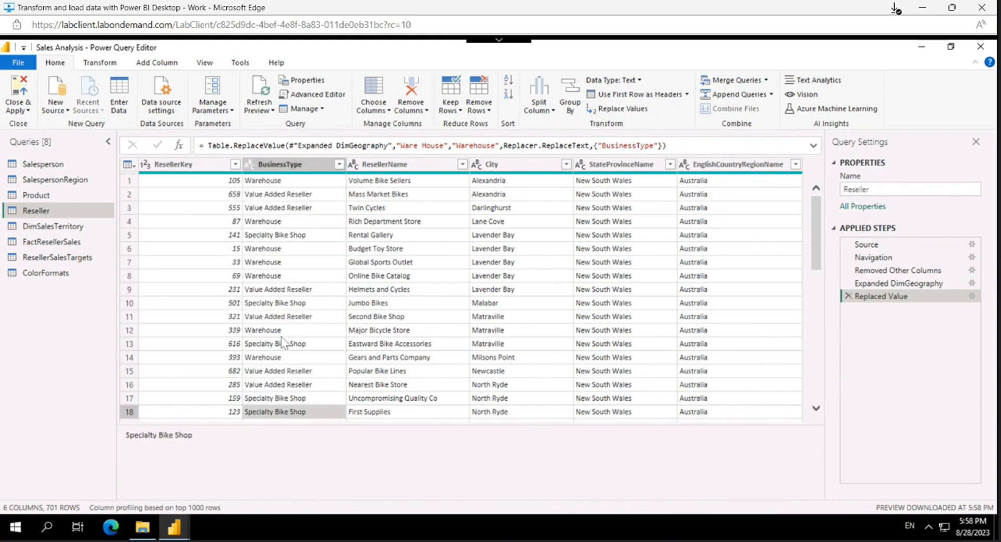
{"action": "left_click", "coordinate": [339, 165]}
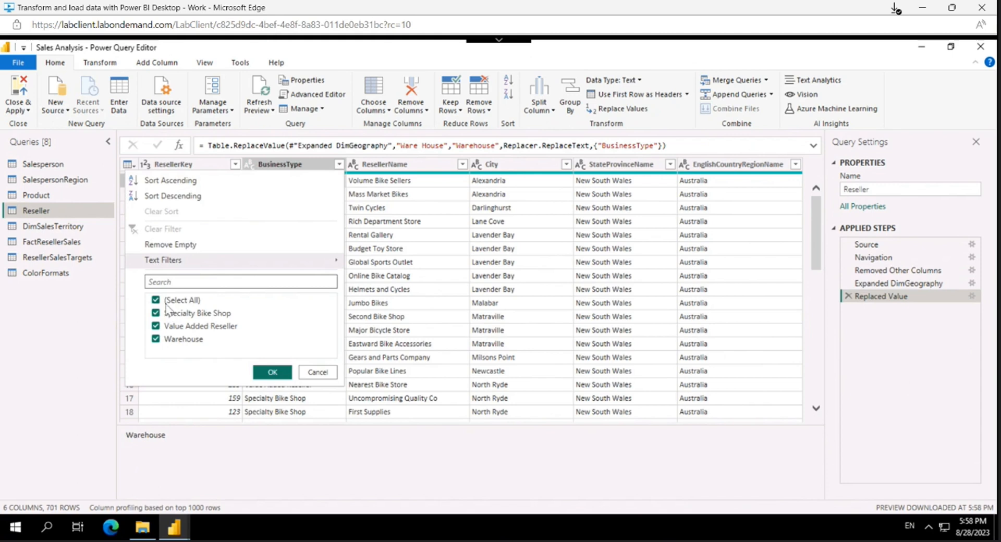
{"action": "left_click", "coordinate": [317, 373]}
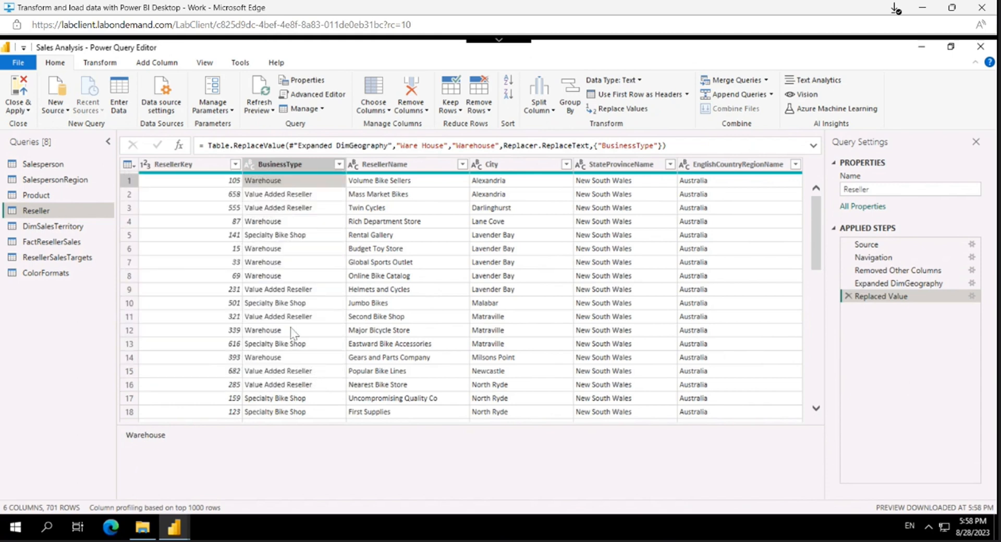
Step: Rename the BusinessType column to Business Type and the ResellerName column to Reseller
{"action": "left_click", "coordinate": [283, 167]}
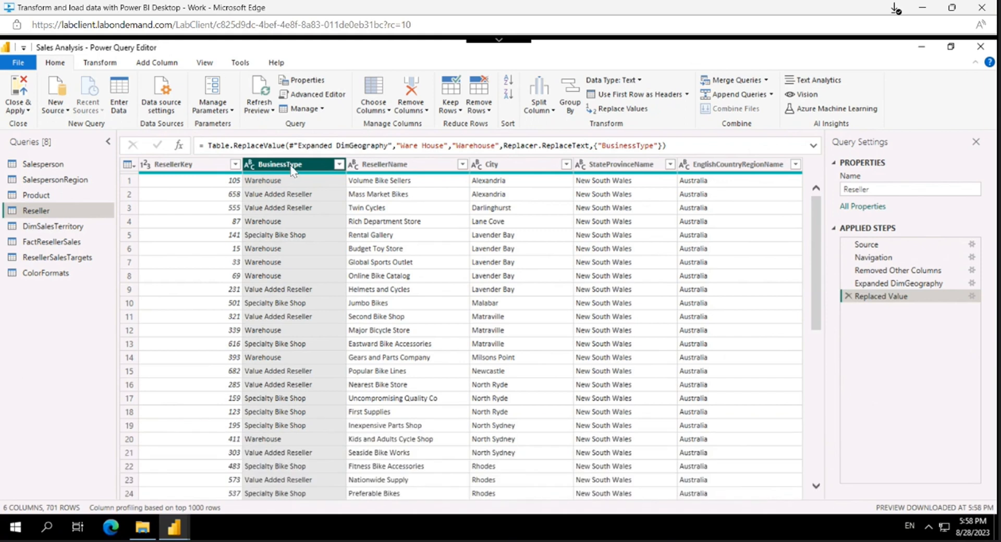
{"action": "double_click", "coordinate": [292, 168]}
{"action": "left_click", "coordinate": [287, 164]}
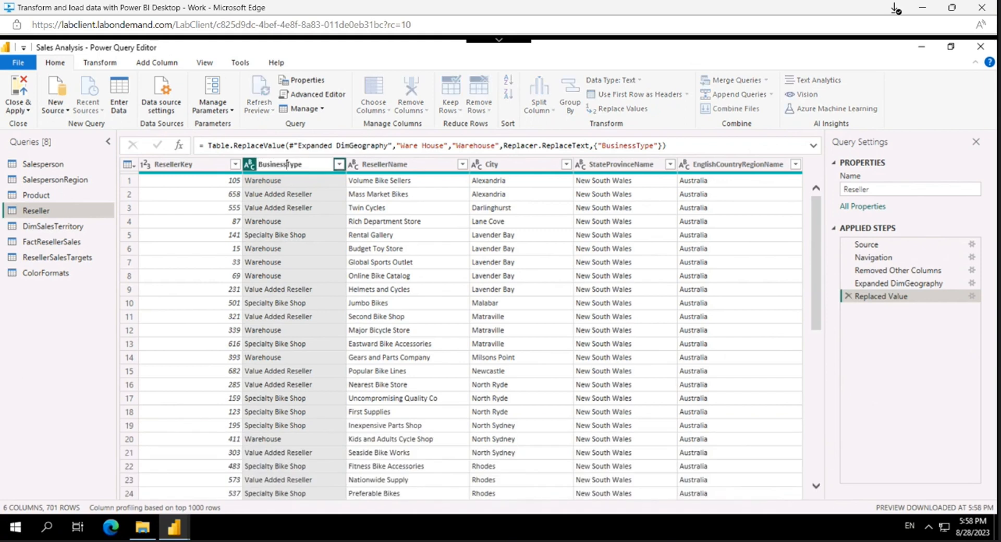
{"action": "key", "text": "Return"}
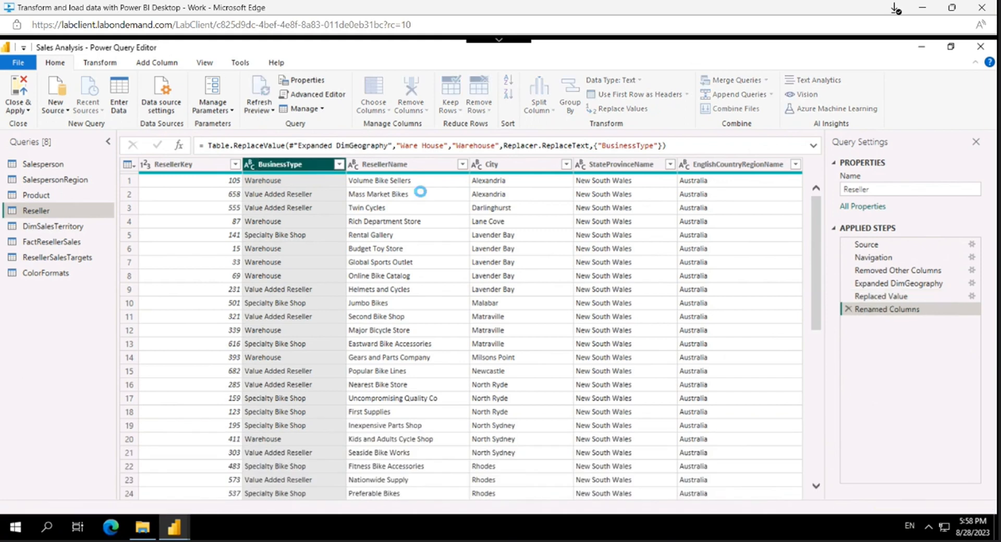
{"action": "left_click", "coordinate": [388, 166]}
{"action": "double_click", "coordinate": [389, 166]}
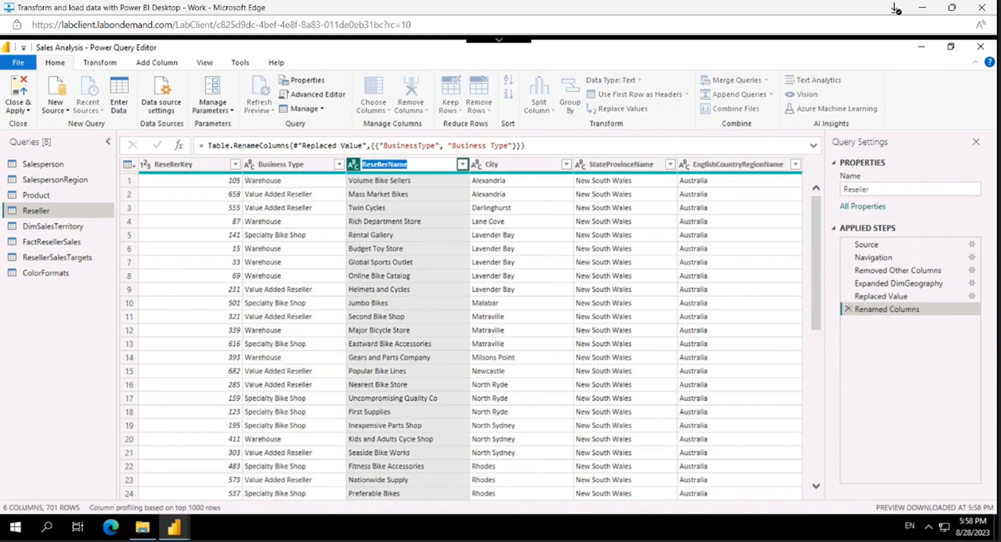
{"action": "left_click", "coordinate": [388, 164]}
{"action": "double_click", "coordinate": [389, 164]}
{"action": "left_click", "coordinate": [388, 164]}
{"action": "key", "text": "BackSpace"}
{"action": "key", "text": "BackSpace"}
{"action": "key", "text": "Return"}
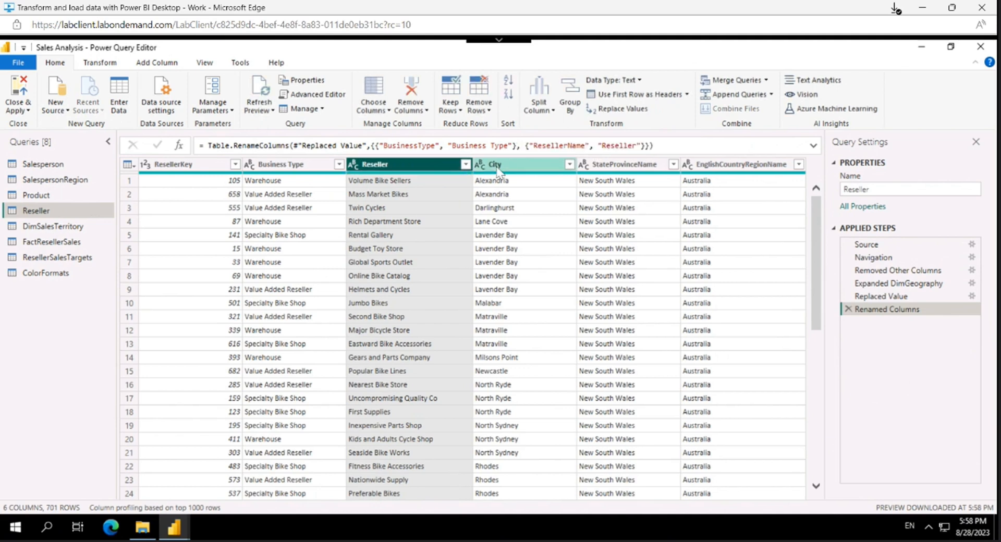
Step: Rename the StateProvinceName column to State-Province and the EnglishCountryRegionName column to Country-Region
{"action": "left_click", "coordinate": [632, 166]}
{"action": "double_click", "coordinate": [633, 166]}
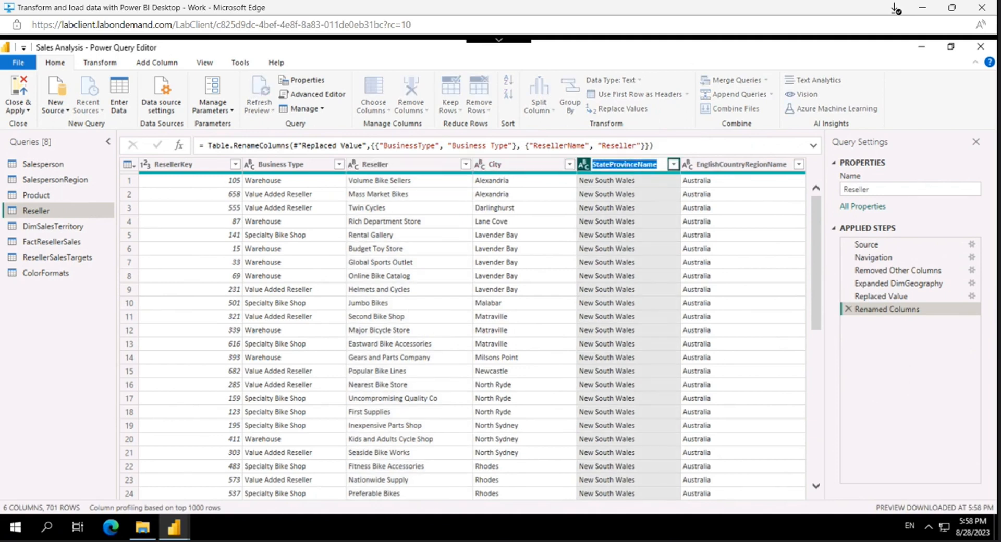
{"action": "type", "text": "S"}
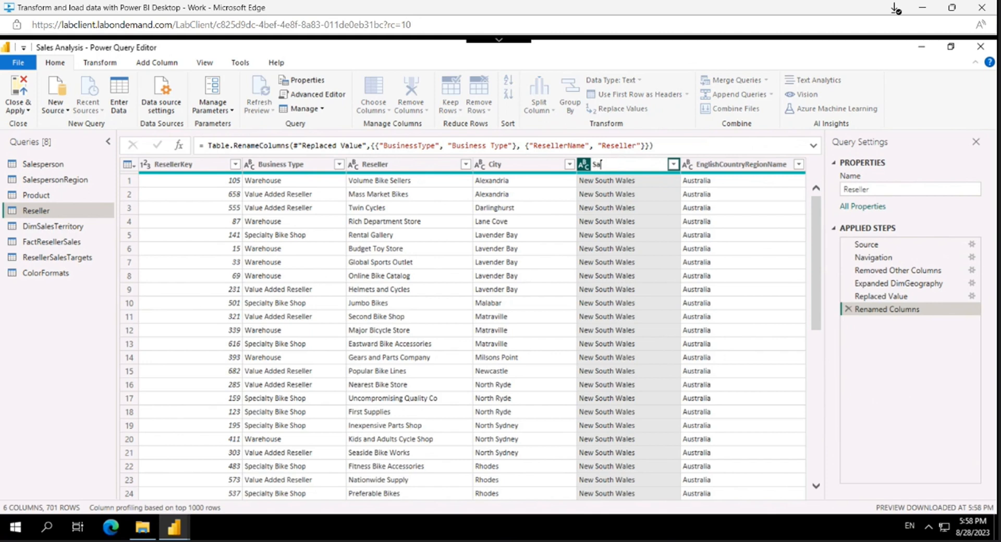
{"action": "type", "text": "tate-Province"}
{"action": "key", "text": "Return"}
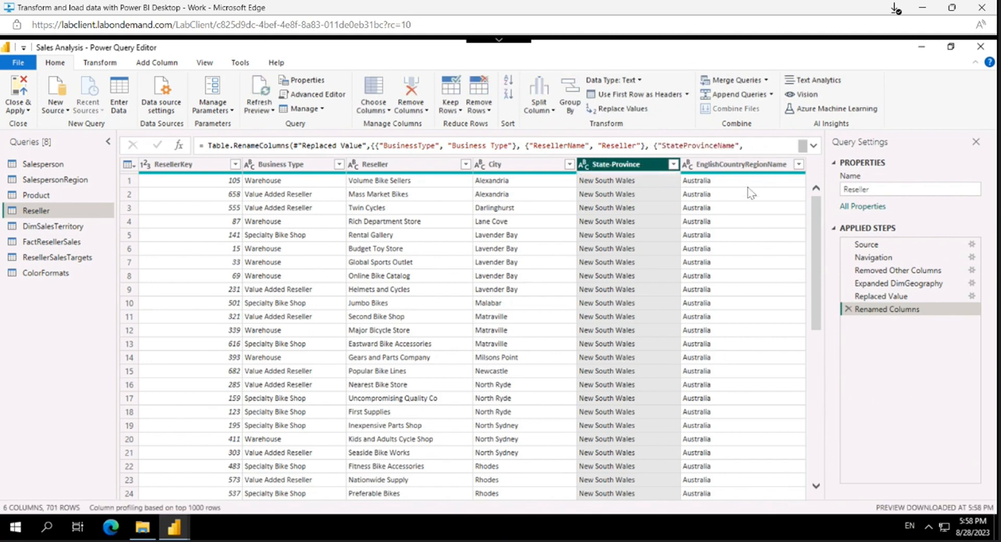
{"action": "double_click", "coordinate": [742, 166]}
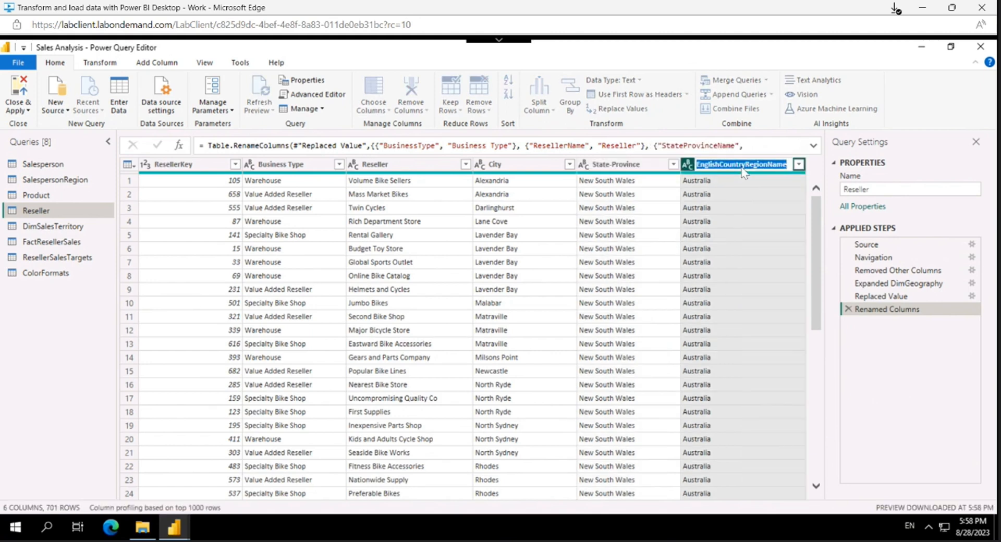
{"action": "type", "text": "Country-Region"}
{"action": "key", "text": "Return"}
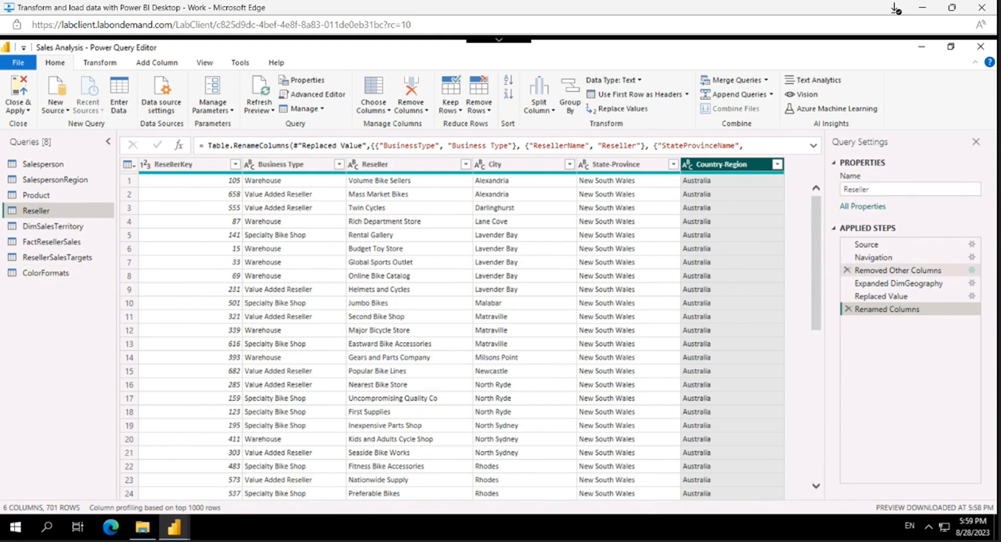
Step: Rename the DimSalesTerritory query to Region
{"action": "left_click", "coordinate": [43, 230]}
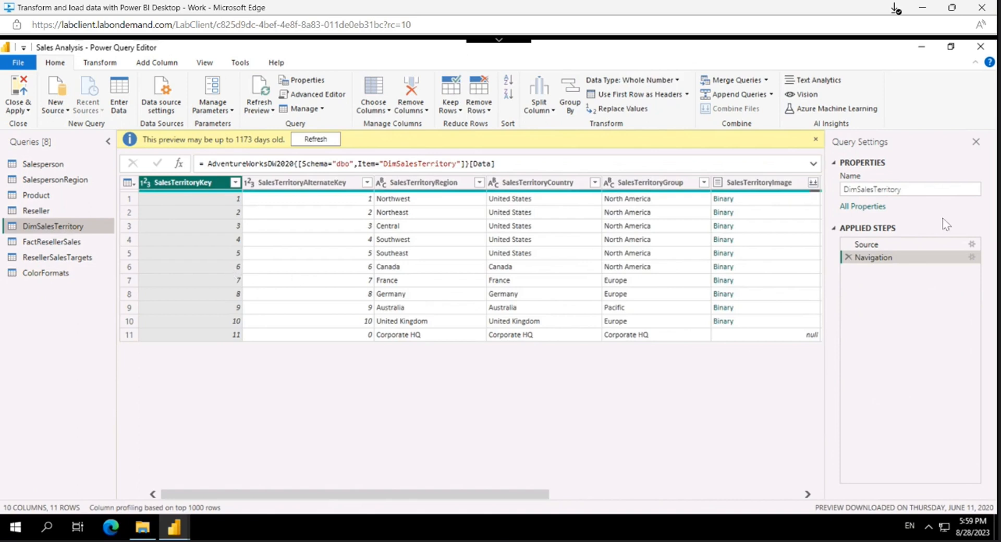
{"action": "left_click", "coordinate": [941, 191]}
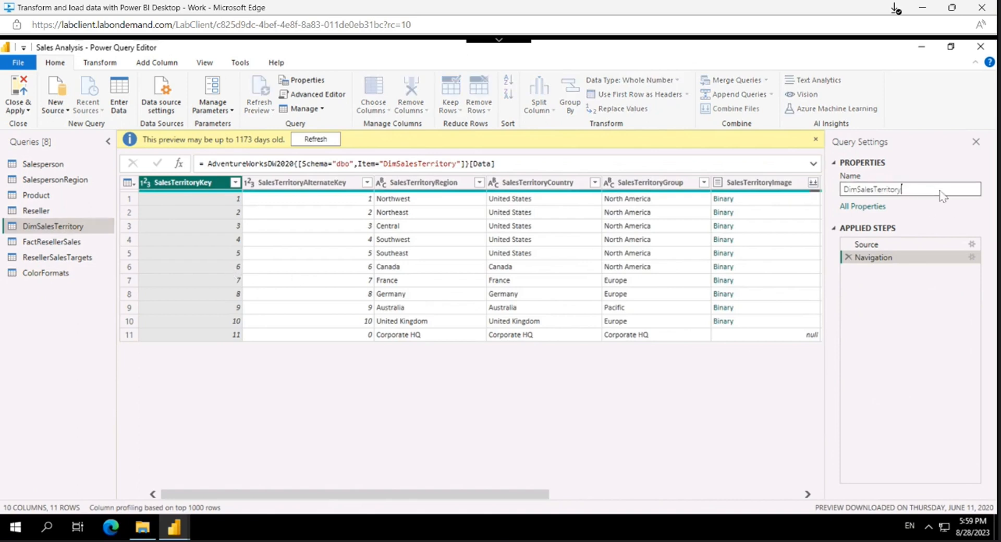
{"action": "type", "text": "Region"}
{"action": "key", "text": "Return"}
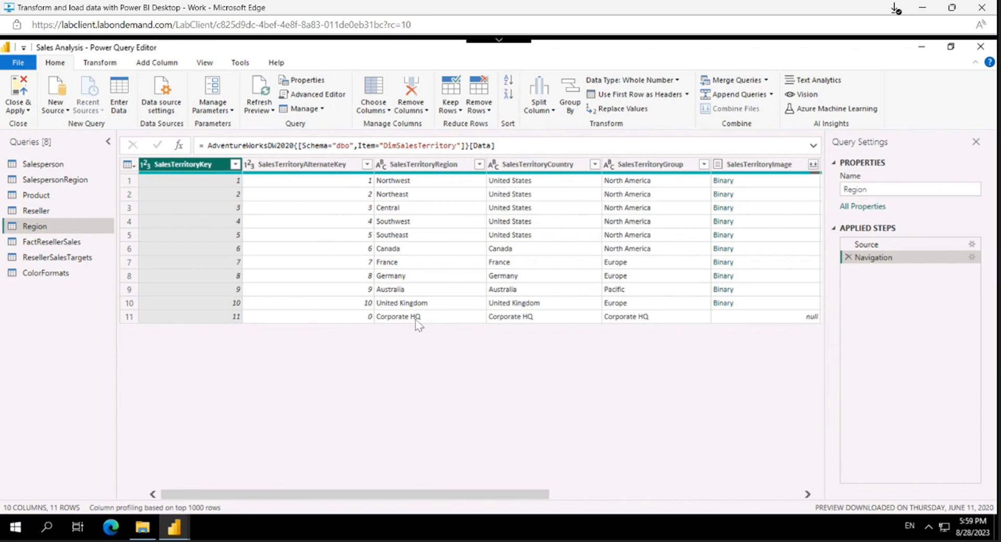
Step: Filter the SalesTerritoryAlternateKey column to exclude rows with the value 0
{"action": "left_click_drag", "start_coordinate": [503, 496], "coordinate": [350, 492]}
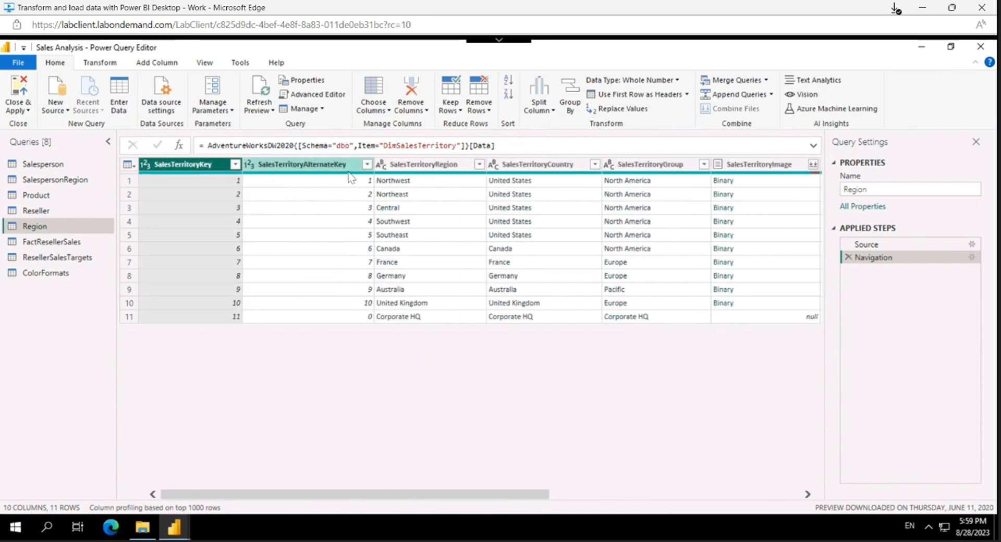
{"action": "left_click", "coordinate": [367, 165]}
{"action": "left_click", "coordinate": [191, 314]}
{"action": "left_click", "coordinate": [301, 463]}
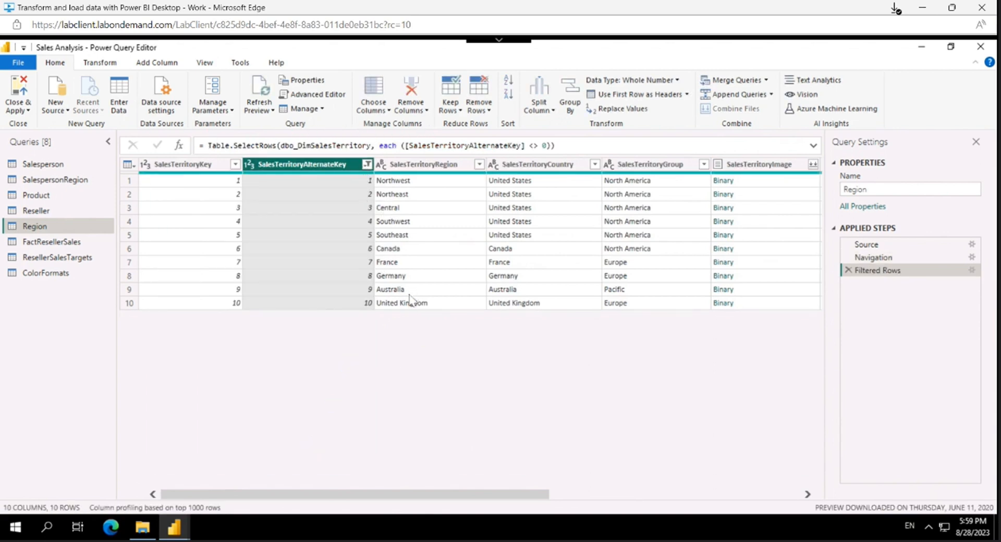
Step: Keep only the SalesTerritoryKey, SalesTerritoryRegion, SalesTerritoryCountry and SalesTerritoryGroup columns in the Region query
{"action": "left_click", "coordinate": [392, 127]}
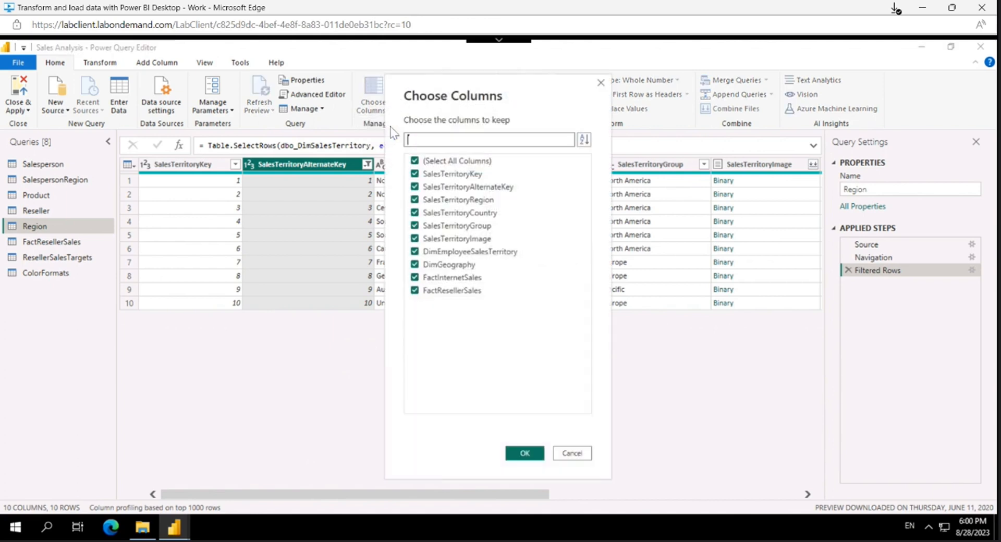
{"action": "left_click", "coordinate": [447, 161]}
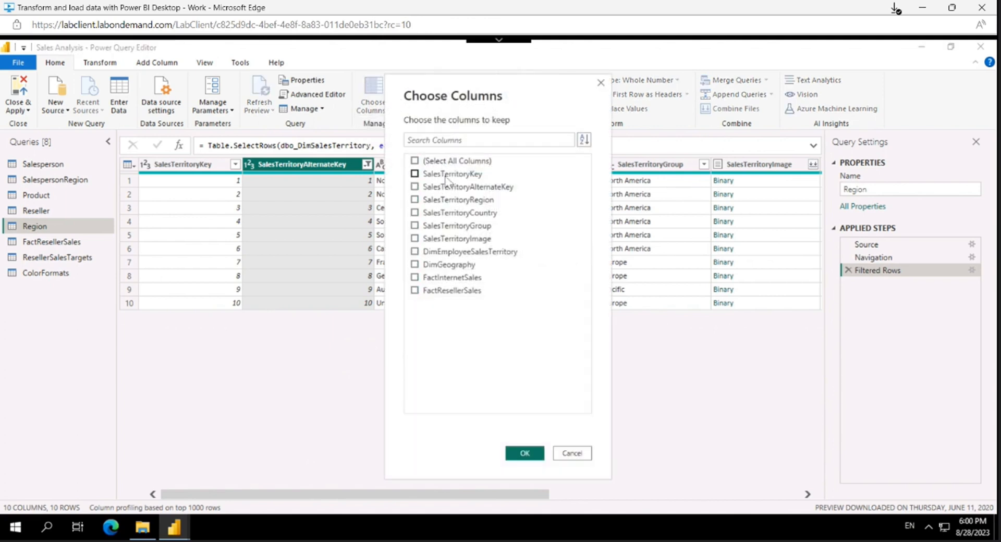
{"action": "left_click", "coordinate": [447, 175]}
{"action": "left_click", "coordinate": [447, 202]}
{"action": "left_click", "coordinate": [452, 227]}
{"action": "key", "text": "Return"}
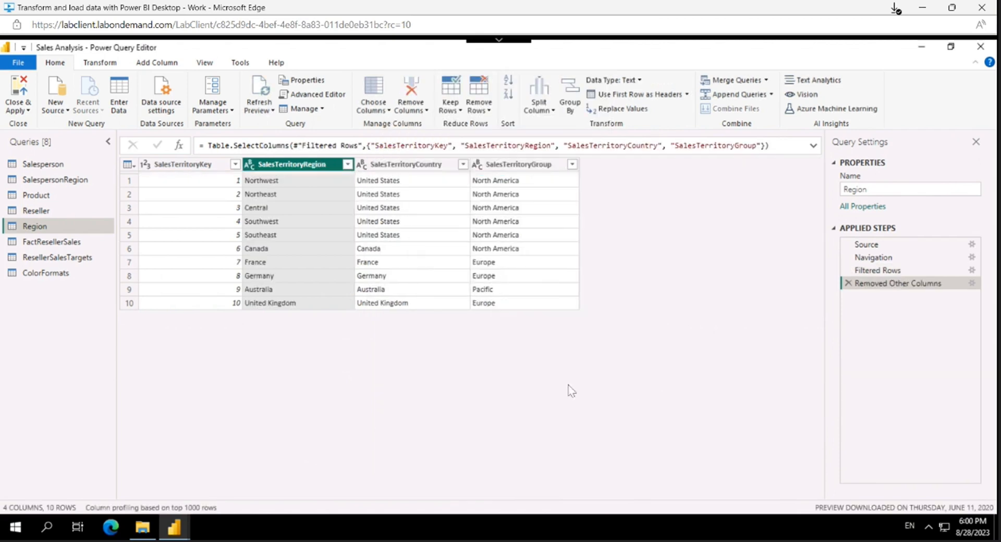
Step: Rename the SalesTerritoryRegion column to Region
{"action": "double_click", "coordinate": [312, 165]}
{"action": "left_click", "coordinate": [304, 164]}
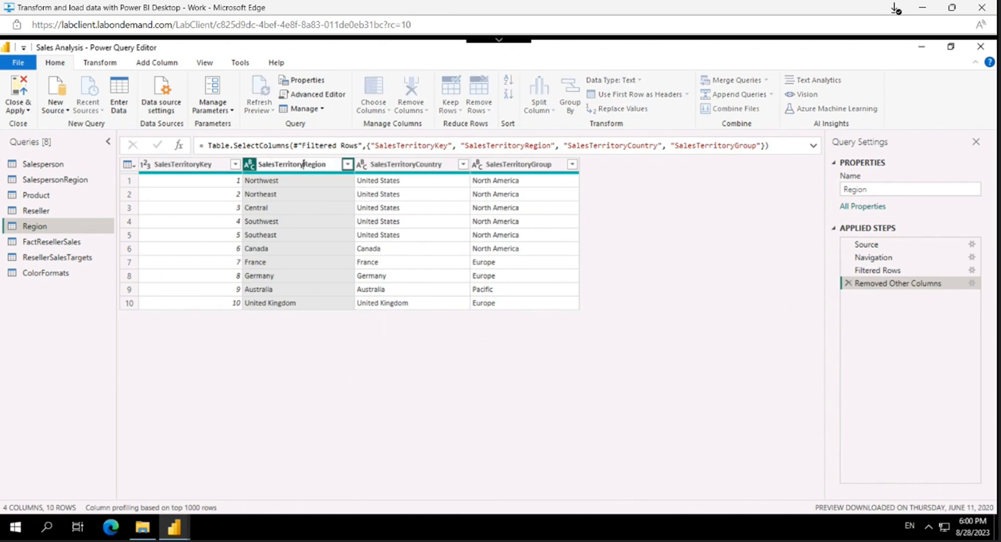
{"action": "key", "text": "BackSpace"}
{"action": "key", "text": "BackSpace"}
{"action": "key", "text": "BackSpace"}
{"action": "key", "text": "BackSpace"}
{"action": "key", "text": "BackSpace"}
{"action": "key", "text": "BackSpace"}
{"action": "key", "text": "BackSpace"}
{"action": "key", "text": "BackSpace"}
{"action": "key", "text": "BackSpace"}
{"action": "key", "text": "BackSpace"}
{"action": "key", "text": "BackSpace"}
{"action": "key", "text": "BackSpace"}
{"action": "key", "text": "BackSpace"}
{"action": "key", "text": "BackSpace"}
{"action": "key", "text": "Return"}
Step: Rename the SalesTerritoryCountry column in the Region query to Country
{"action": "left_click", "coordinate": [410, 165]}
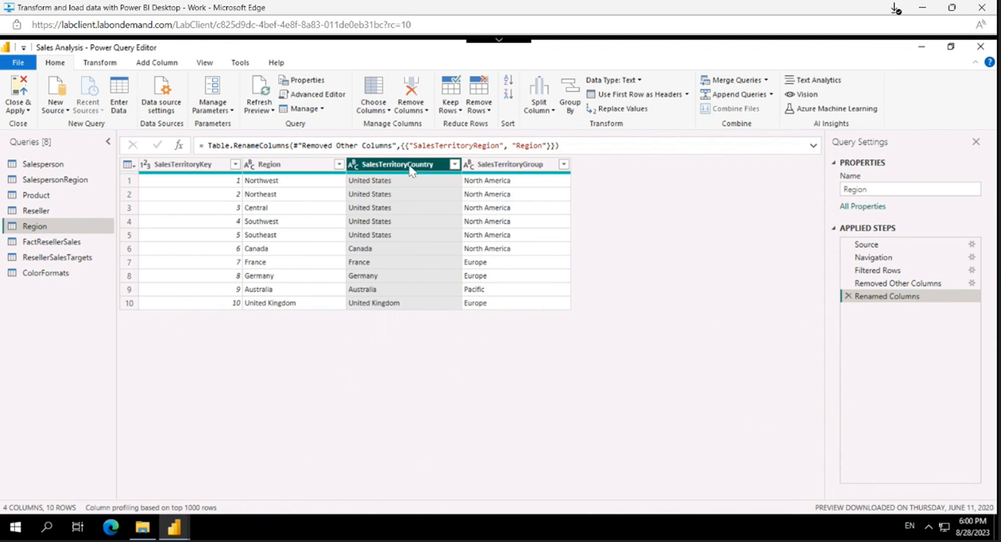
{"action": "double_click", "coordinate": [410, 170]}
{"action": "left_click", "coordinate": [410, 170]}
{"action": "key", "text": "BackSpace"}
{"action": "key", "text": "BackSpace"}
{"action": "key", "text": "BackSpace"}
{"action": "key", "text": "BackSpace"}
{"action": "key", "text": "BackSpace"}
{"action": "key", "text": "BackSpace"}
{"action": "key", "text": "BackSpace"}
{"action": "key", "text": "BackSpace"}
{"action": "key", "text": "BackSpace"}
{"action": "key", "text": "BackSpace"}
{"action": "key", "text": "BackSpace"}
{"action": "key", "text": "BackSpace"}
{"action": "key", "text": "BackSpace"}
{"action": "key", "text": "BackSpace"}
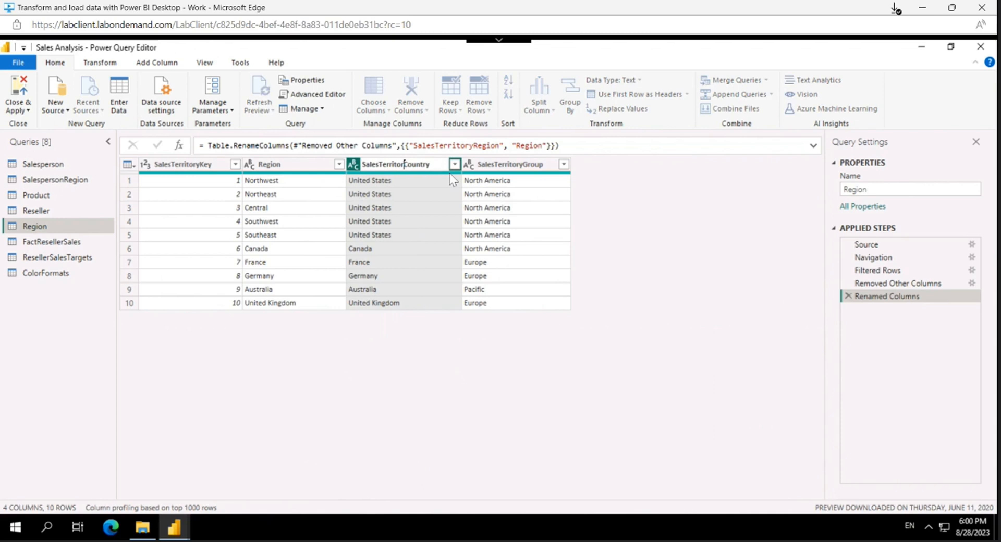
{"action": "key", "text": "Return"}
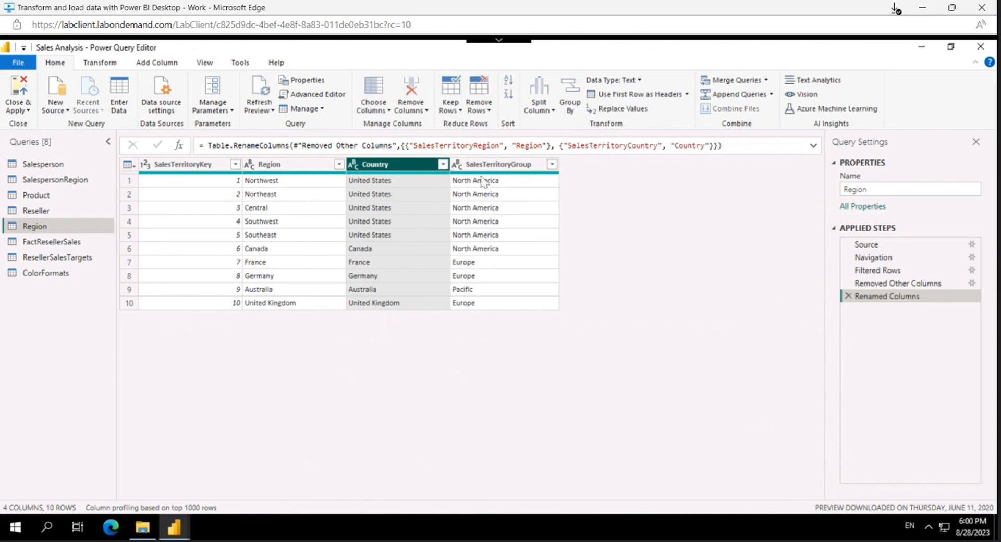
Step: Rename the SalesTerritoryGroup column in the Region query to Group
{"action": "left_click", "coordinate": [510, 166]}
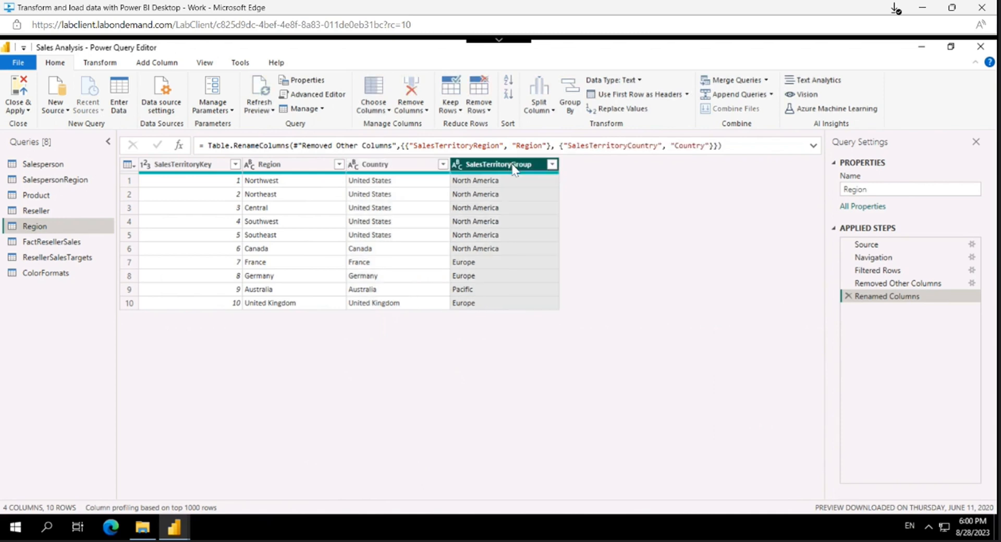
{"action": "double_click", "coordinate": [514, 170]}
{"action": "left_click", "coordinate": [512, 165]}
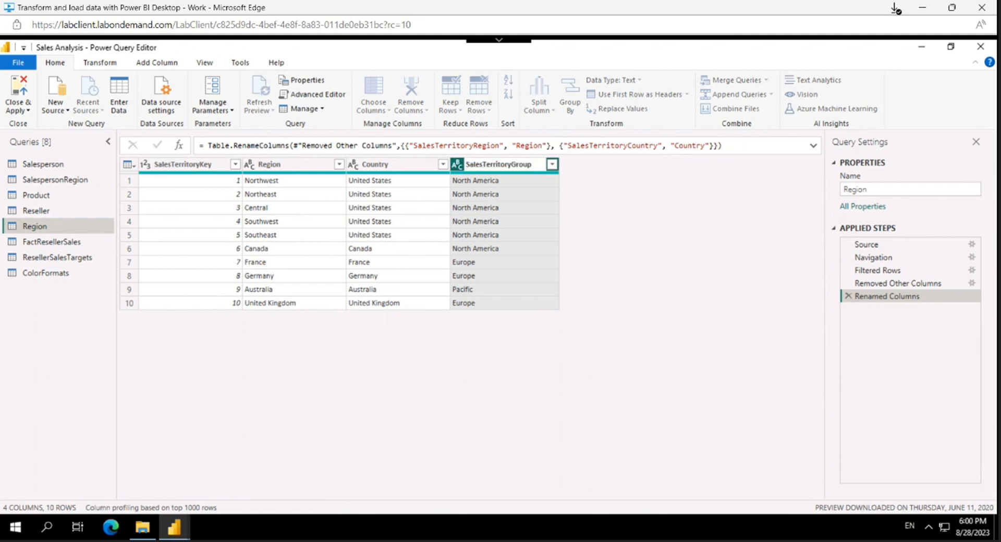
{"action": "key", "text": "BackSpace"}
{"action": "key", "text": "BackSpace"}
{"action": "key", "text": "BackSpace"}
{"action": "key", "text": "BackSpace"}
{"action": "key", "text": "BackSpace"}
{"action": "key", "text": "BackSpace"}
{"action": "key", "text": "BackSpace"}
{"action": "key", "text": "BackSpace"}
{"action": "key", "text": "BackSpace"}
{"action": "key", "text": "BackSpace"}
{"action": "key", "text": "BackSpace"}
{"action": "key", "text": "BackSpace"}
{"action": "key", "text": "BackSpace"}
{"action": "key", "text": "BackSpace"}
{"action": "key", "text": "Return"}
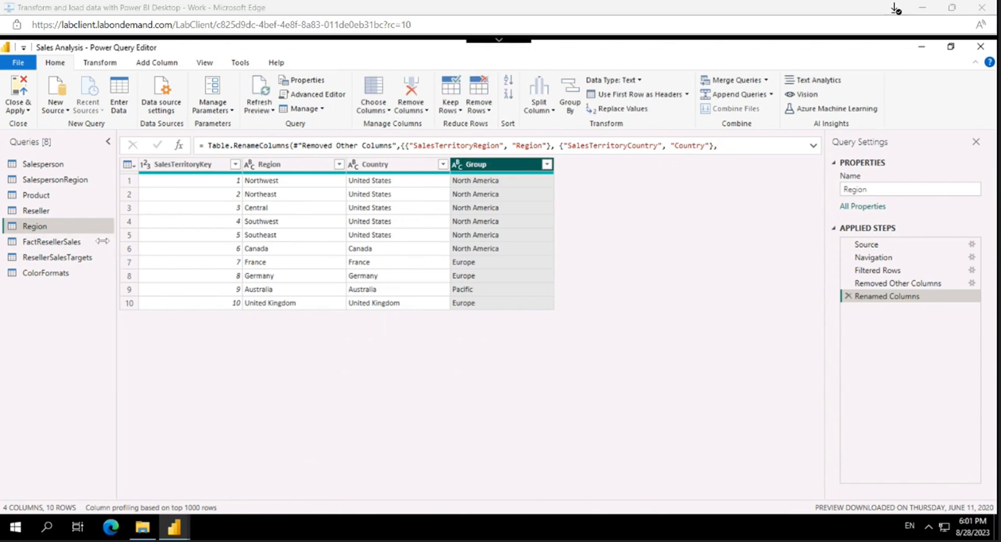
Step: Rename the FactResellerSales query to Sales
{"action": "left_click", "coordinate": [86, 244]}
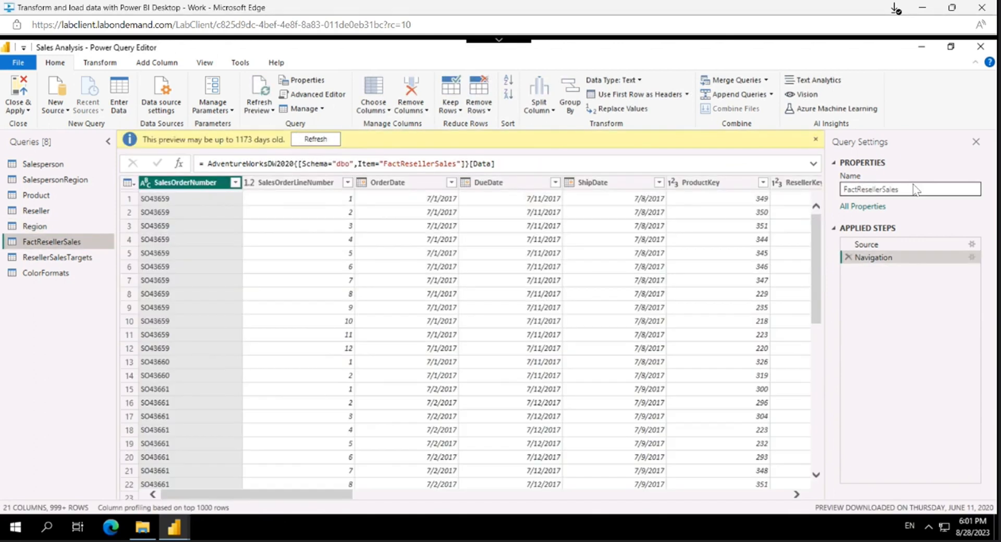
{"action": "left_click", "coordinate": [892, 189]}
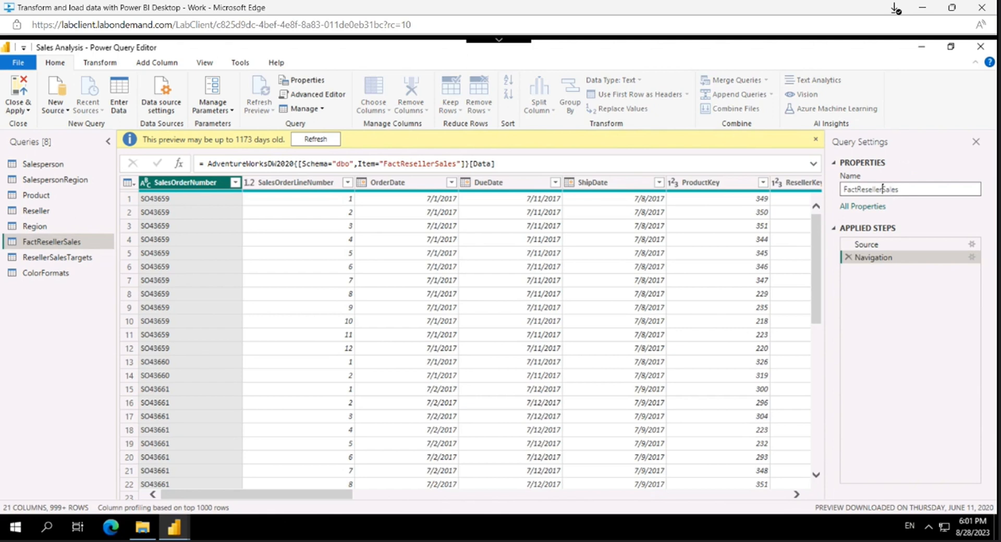
{"action": "double_click", "coordinate": [883, 190]}
{"action": "left_click", "coordinate": [887, 190]}
{"action": "key", "text": "BackSpace"}
{"action": "key", "text": "BackSpace"}
{"action": "key", "text": "BackSpace"}
{"action": "key", "text": "BackSpace"}
{"action": "key", "text": "BackSpace"}
{"action": "key", "text": "BackSpace"}
{"action": "key", "text": "BackSpace"}
{"action": "key", "text": "BackSpace"}
{"action": "key", "text": "BackSpace"}
{"action": "key", "text": "BackSpace"}
{"action": "key", "text": "BackSpace"}
{"action": "key", "text": "BackSpace"}
{"action": "key", "text": "Return"}
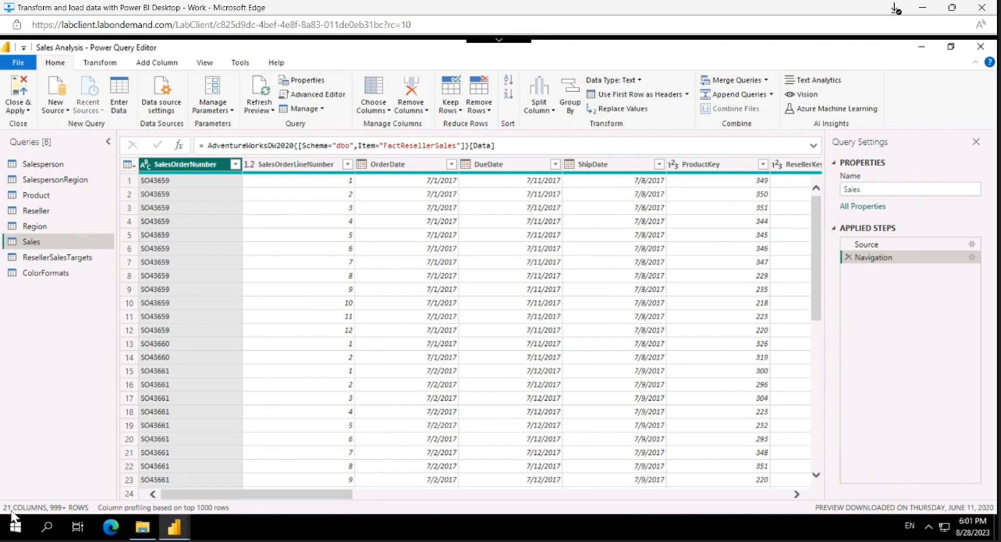
Step: Choose the Sales query's columns to keep: deselect all, and select SalesOrderNumber, OrderDate, ProductKey, ResellerKey and EmployeeKey
{"action": "left_click", "coordinate": [389, 110]}
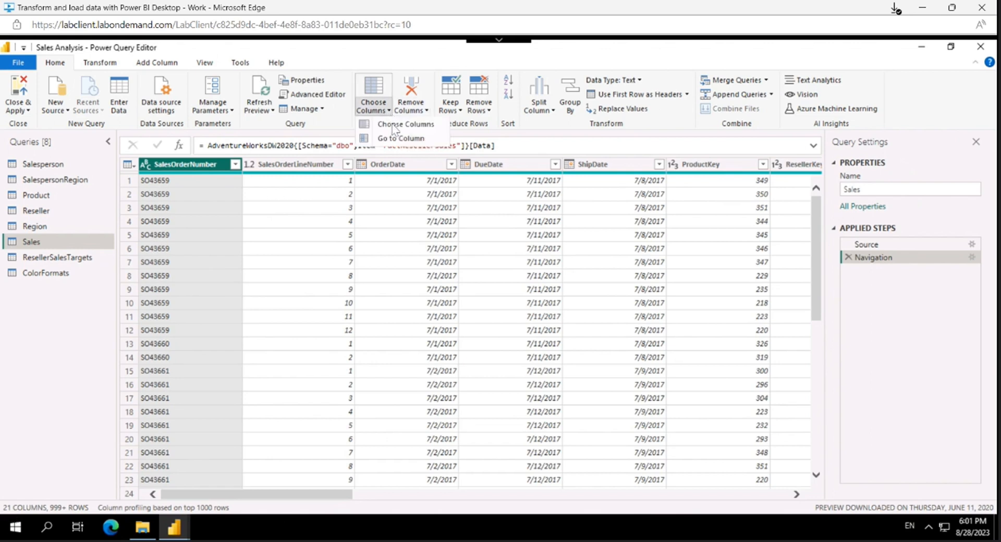
{"action": "left_click", "coordinate": [395, 125]}
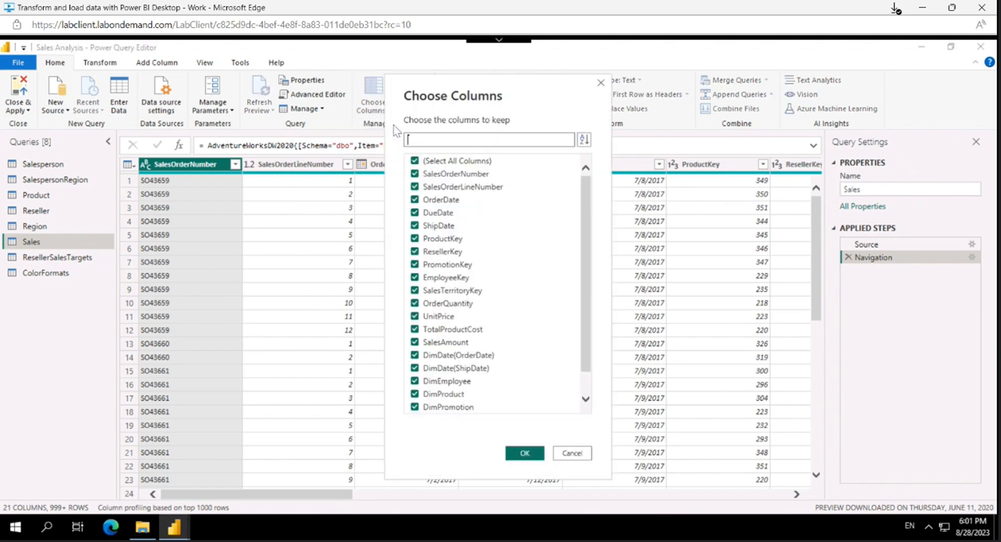
{"action": "left_click", "coordinate": [460, 161]}
{"action": "left_click", "coordinate": [459, 175]}
{"action": "left_click", "coordinate": [451, 200]}
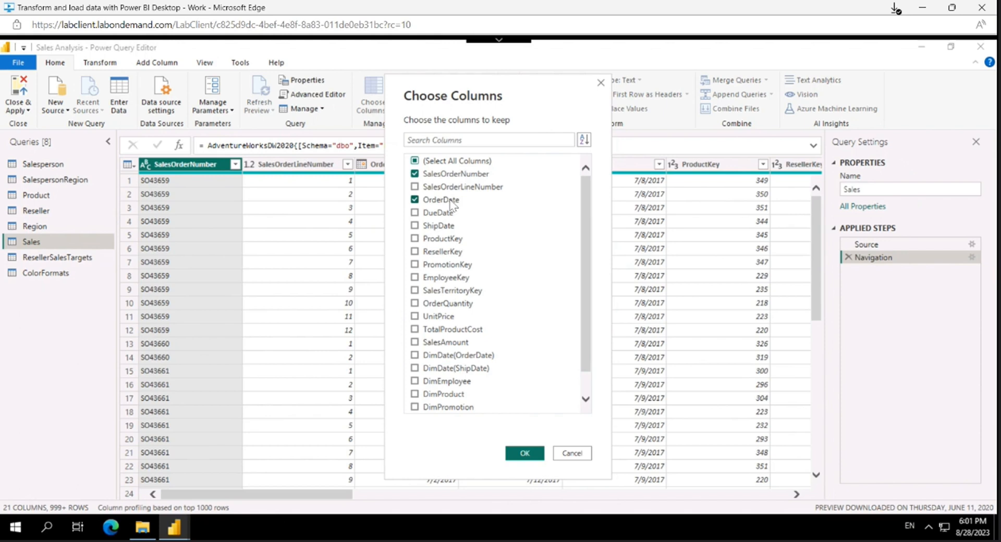
{"action": "left_click", "coordinate": [448, 243]}
{"action": "left_click", "coordinate": [447, 253]}
{"action": "scroll", "coordinate": [444, 276], "scroll_direction": "down", "scroll_amount": 1}
{"action": "left_click", "coordinate": [442, 255]}
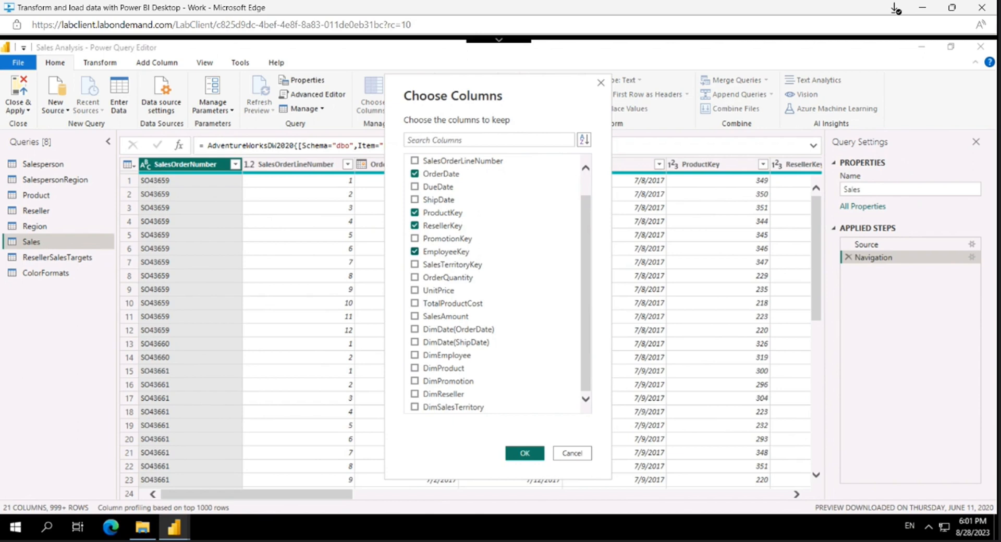
Step: Add SalesTerritoryKey, OrderQuantity, UnitPrice, TotalProductCost, SalesAmount and DimProduct to the kept columns and apply the selection
{"action": "left_click", "coordinate": [444, 266]}
{"action": "left_click", "coordinate": [445, 280]}
{"action": "left_click", "coordinate": [446, 292]}
{"action": "left_click", "coordinate": [449, 305]}
{"action": "left_click", "coordinate": [451, 317]}
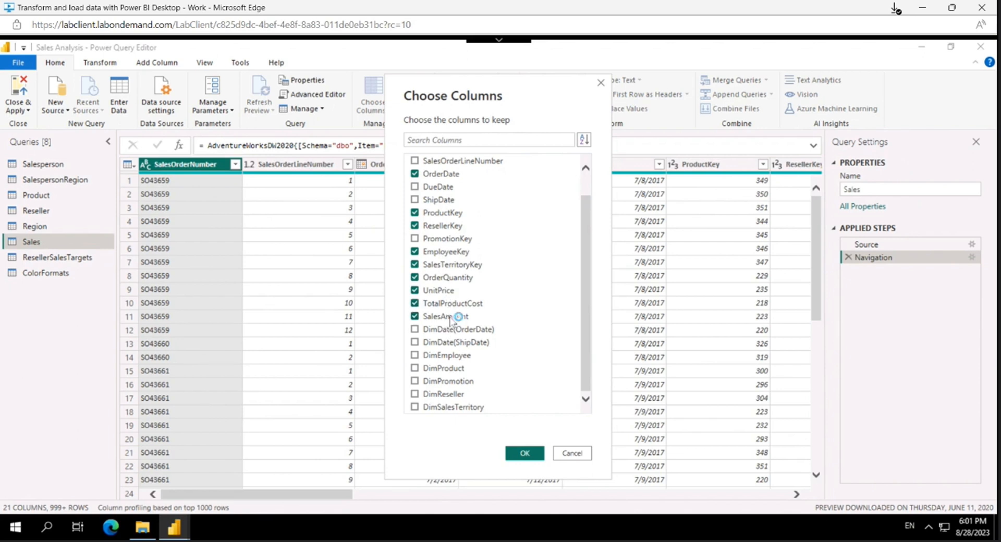
{"action": "left_click", "coordinate": [451, 372]}
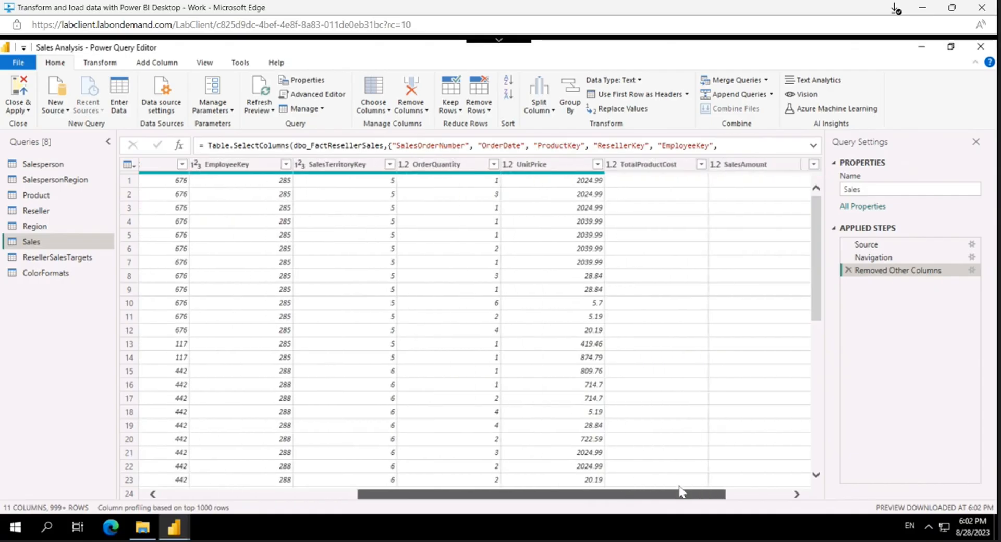
Step: Examine the TotalProductCost column's distinct values and its share of valid, error and empty entries in the Sales query
{"action": "left_click_drag", "start_coordinate": [681, 492], "coordinate": [755, 491]}
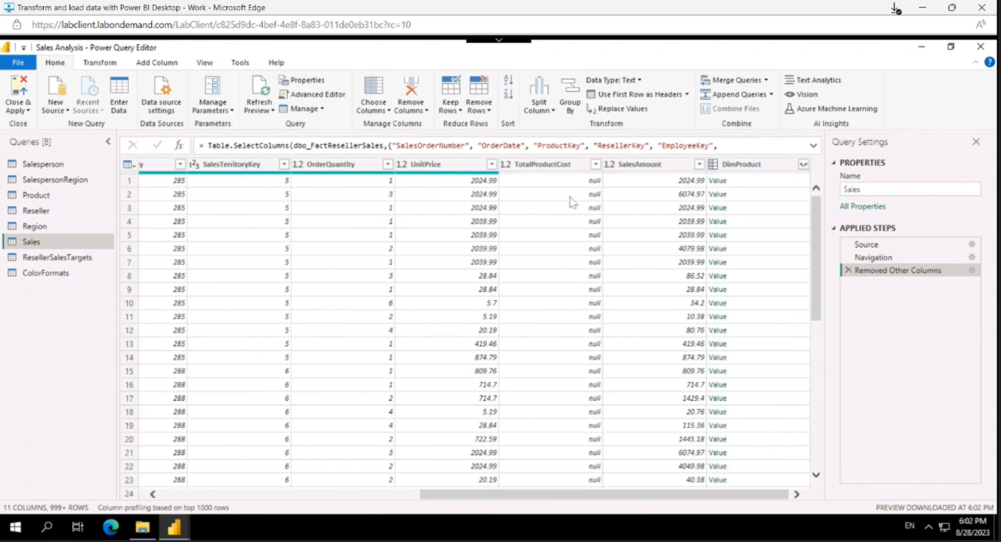
{"action": "left_click", "coordinate": [535, 168]}
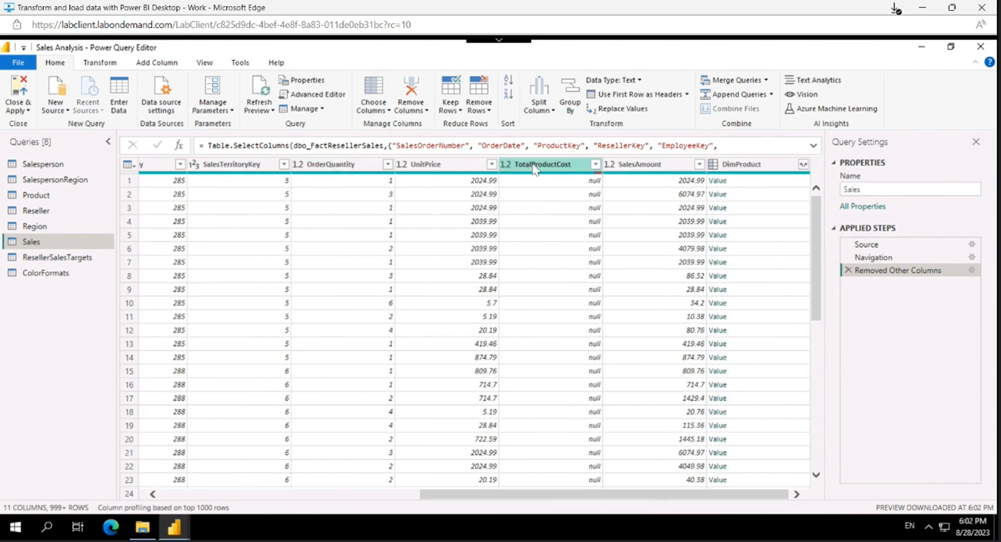
{"action": "left_click", "coordinate": [595, 165]}
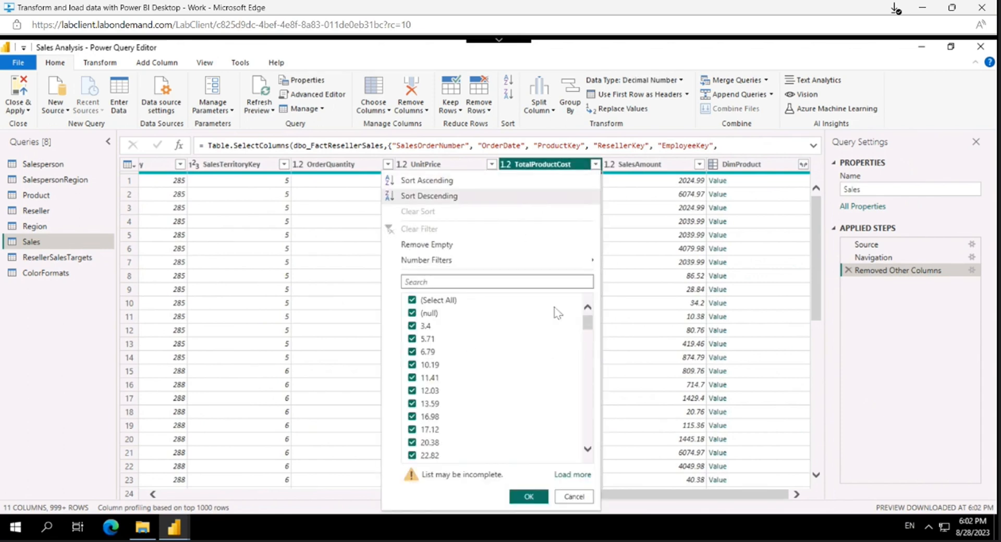
{"action": "left_click", "coordinate": [572, 497]}
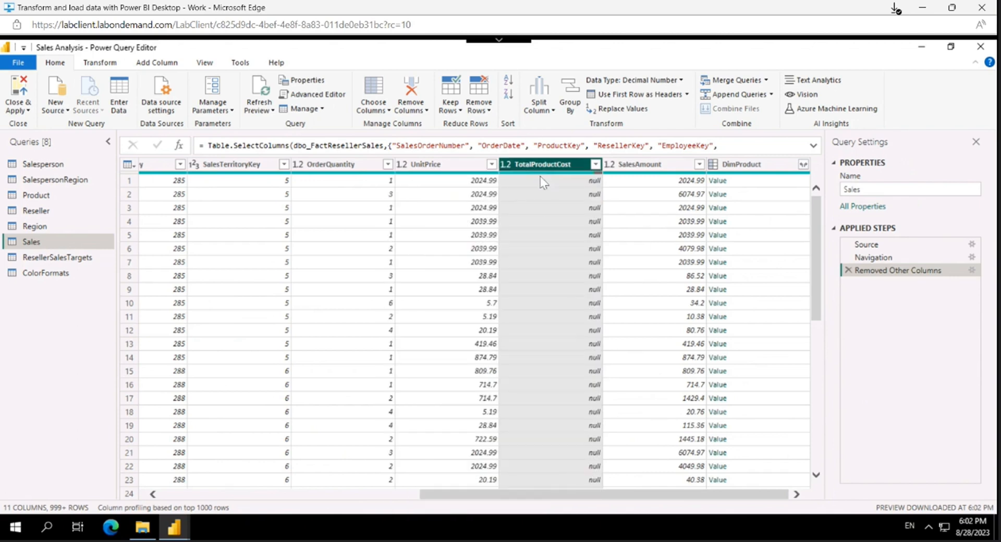
{"action": "mouse_move", "coordinate": [544, 173]}
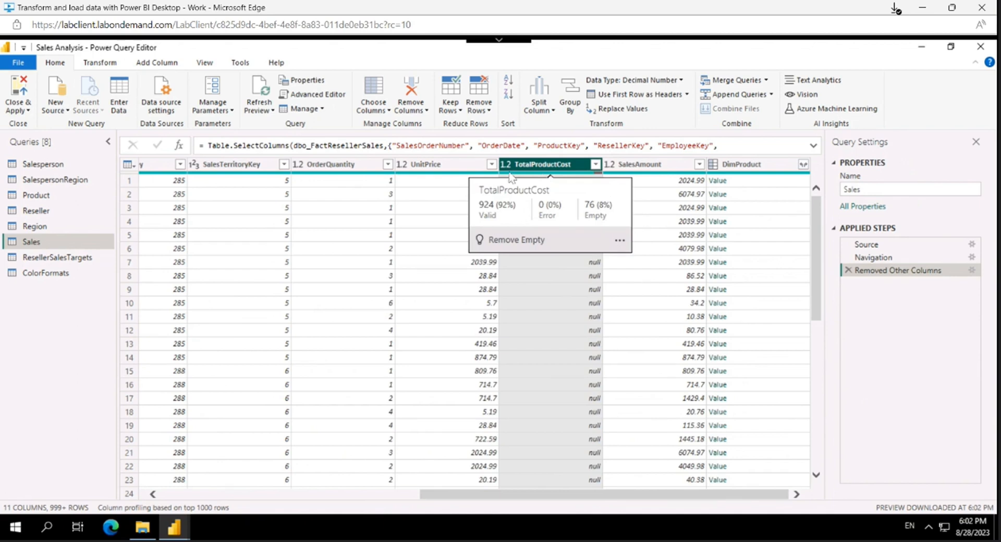
{"action": "left_click", "coordinate": [420, 304]}
{"action": "left_click", "coordinate": [559, 181]}
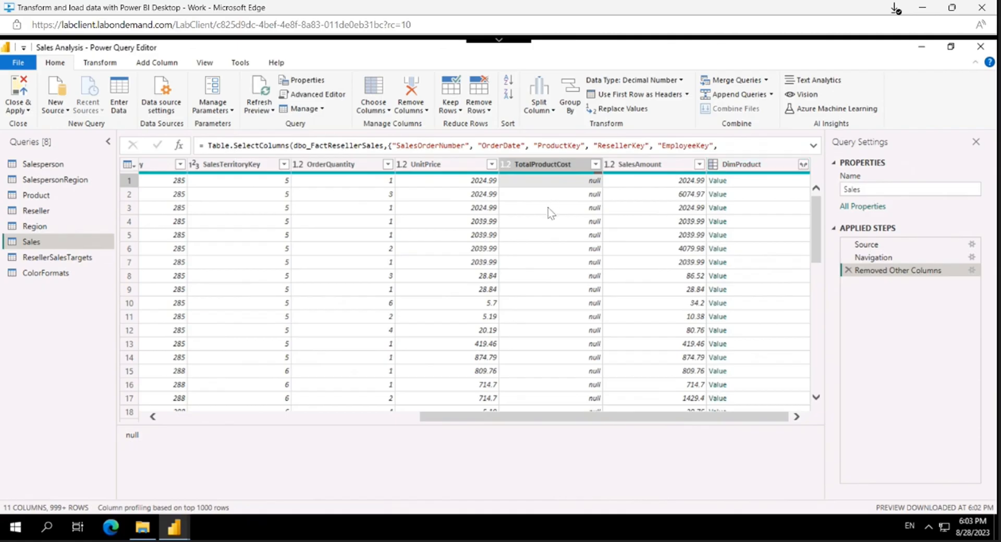
Step: Expand the DimProduct column to only its StandardCost field, without the original column name as prefix
{"action": "left_click", "coordinate": [805, 167]}
{"action": "left_click", "coordinate": [804, 165]}
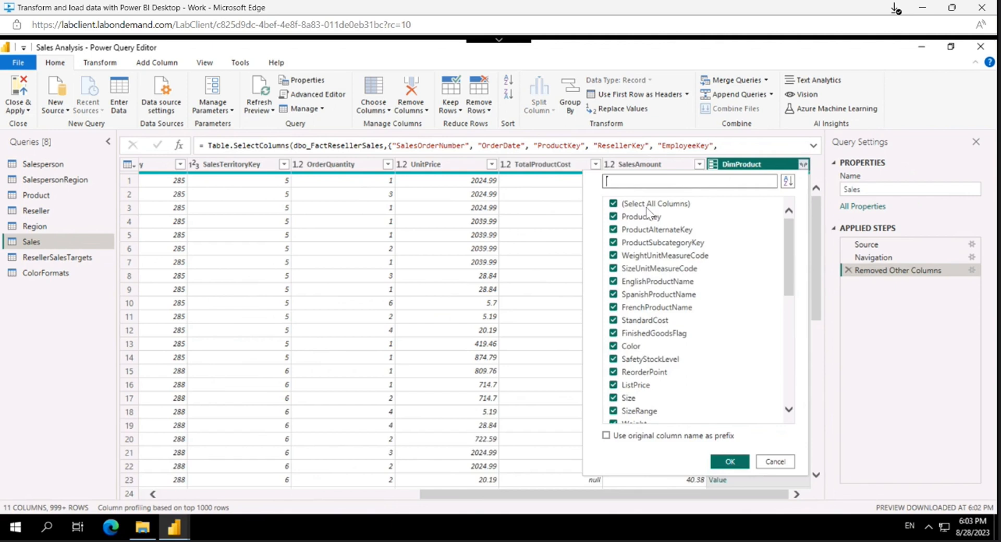
{"action": "left_click", "coordinate": [648, 207]}
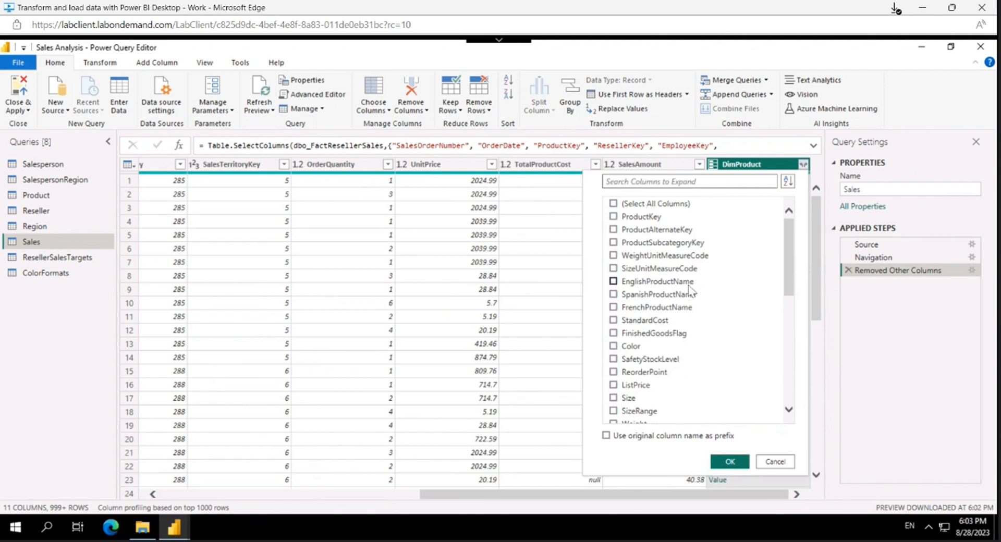
{"action": "scroll", "coordinate": [690, 292], "scroll_direction": "down", "scroll_amount": 5}
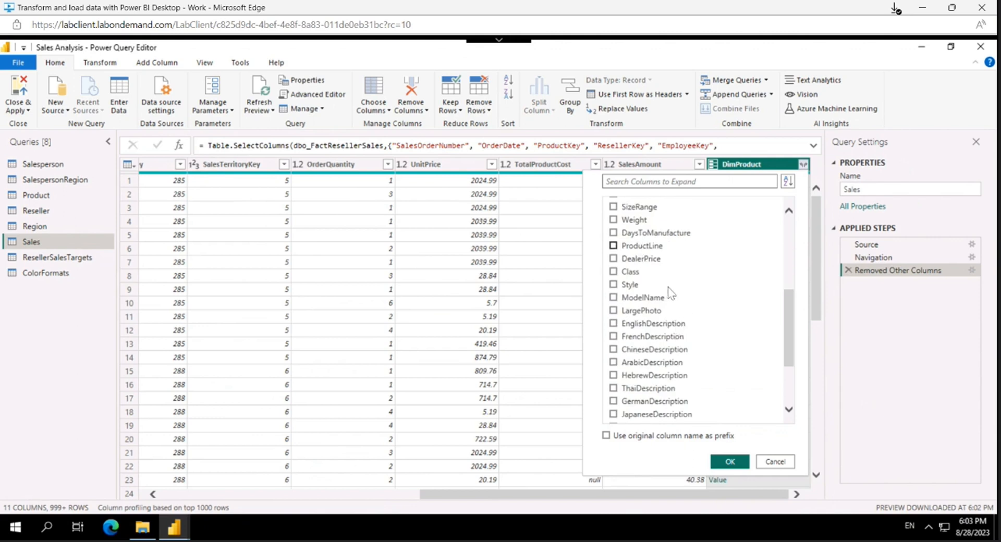
{"action": "scroll", "coordinate": [669, 278], "scroll_direction": "up", "scroll_amount": 3}
{"action": "left_click", "coordinate": [640, 219]}
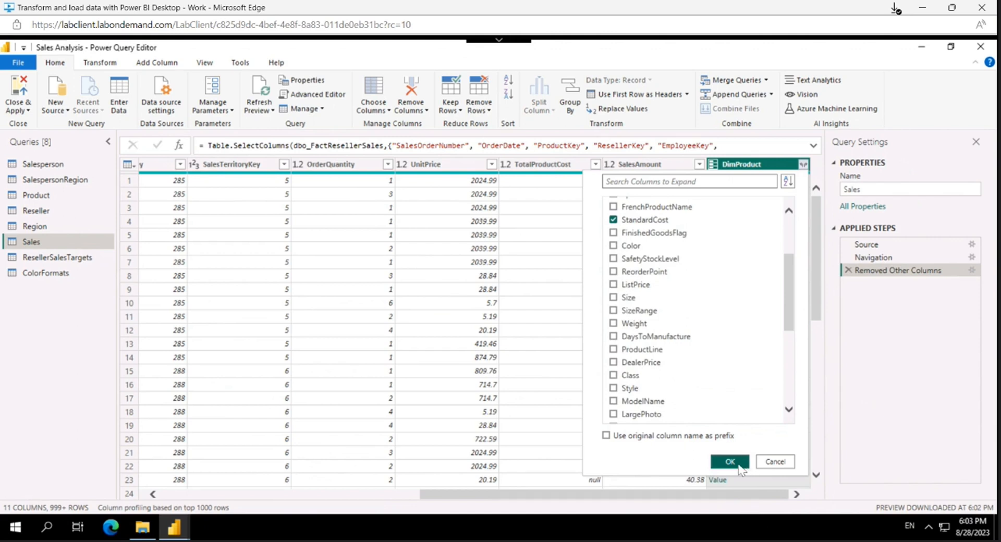
{"action": "left_click", "coordinate": [738, 464]}
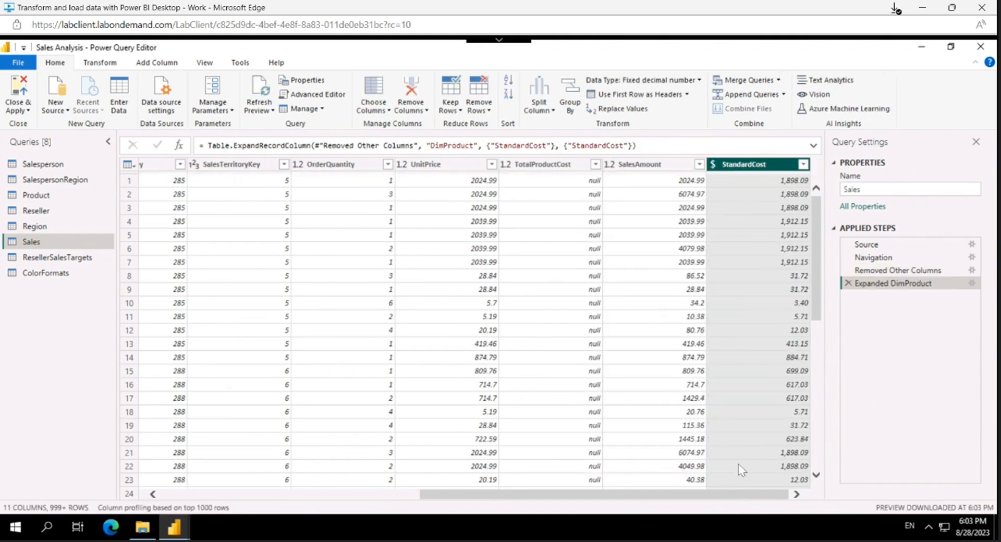
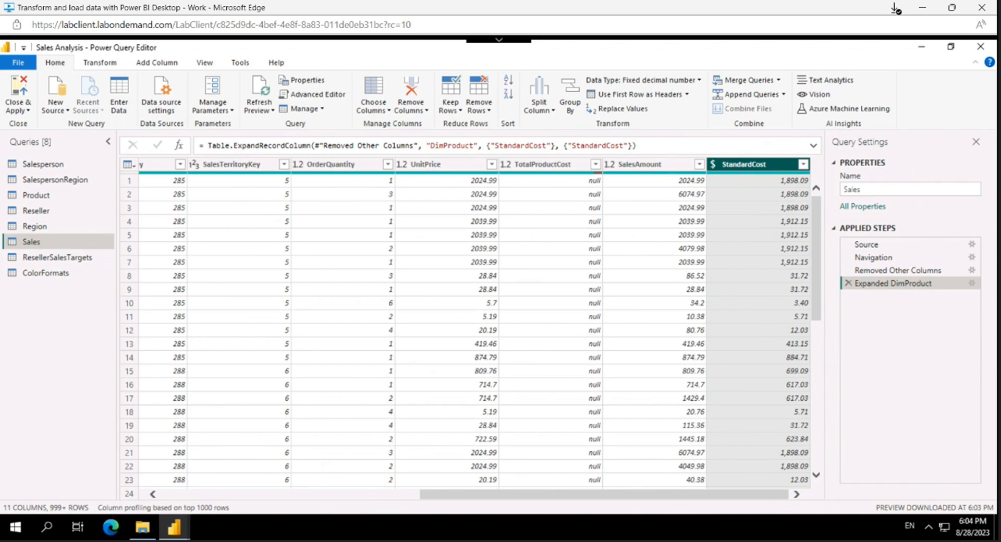
Step: Start a custom column in the Sales query and name it Cost
{"action": "left_click", "coordinate": [550, 164], "text": "ctrl"}
{"action": "left_click_drag", "start_coordinate": [816, 211], "coordinate": [827, 432]}
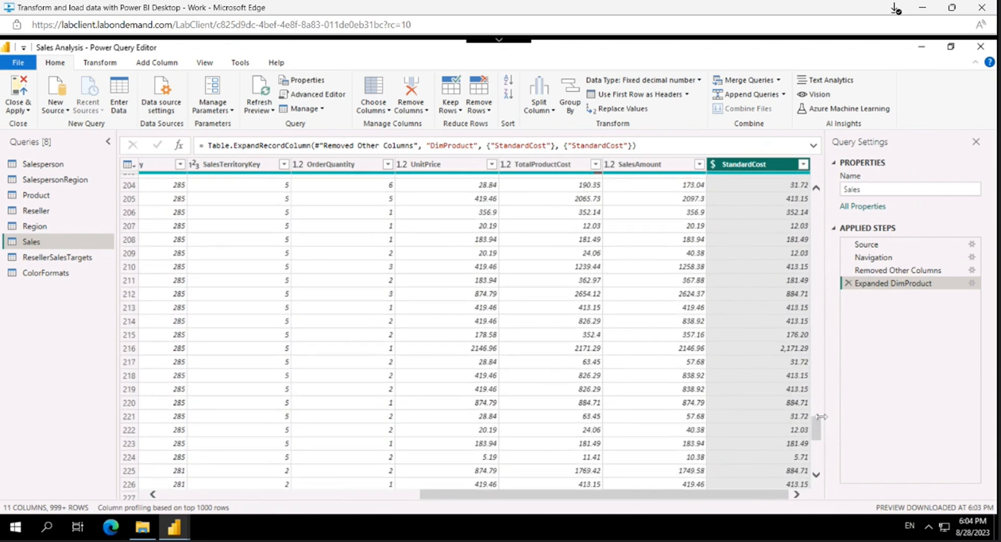
{"action": "scroll", "coordinate": [588, 225], "scroll_direction": "up", "scroll_amount": 20}
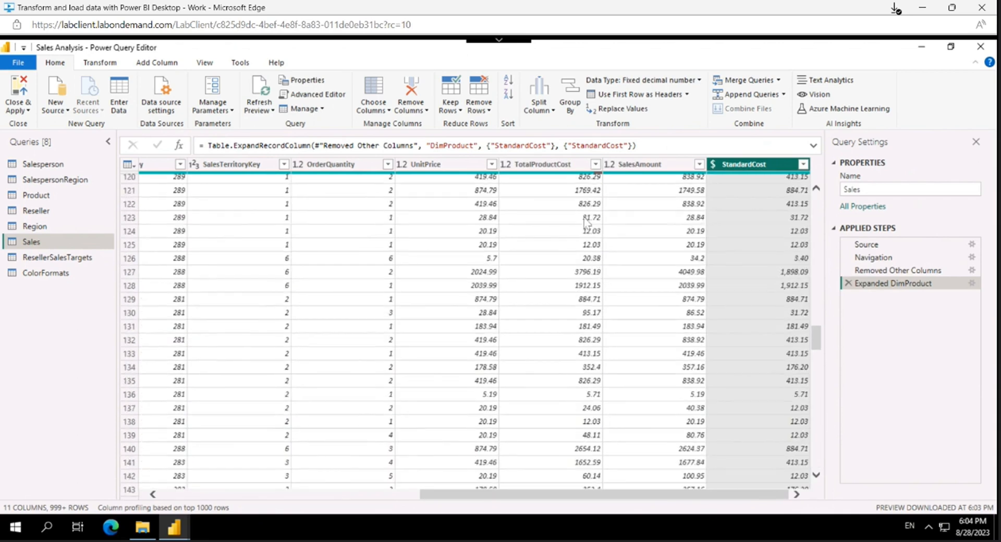
{"action": "scroll", "coordinate": [588, 226], "scroll_direction": "up", "scroll_amount": 20}
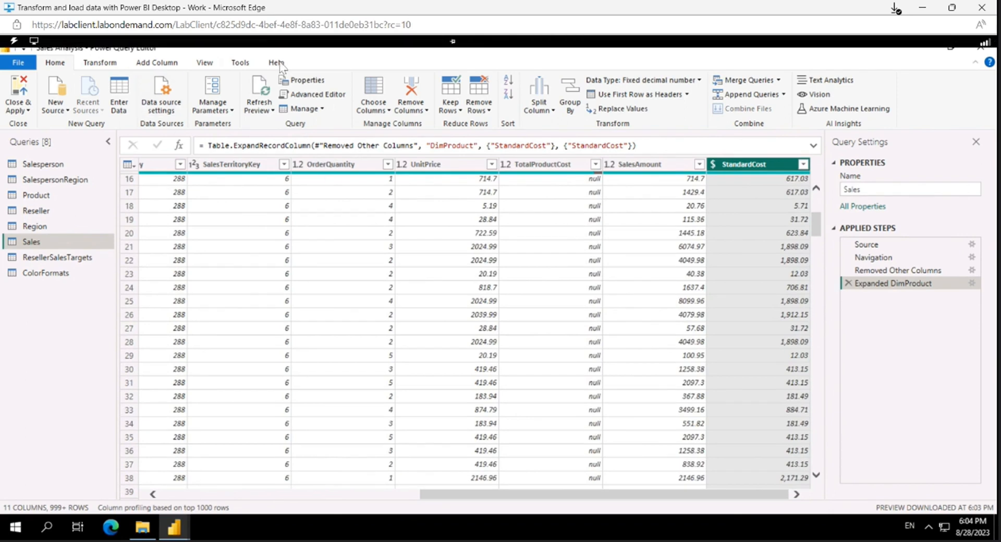
{"action": "left_click", "coordinate": [165, 67]}
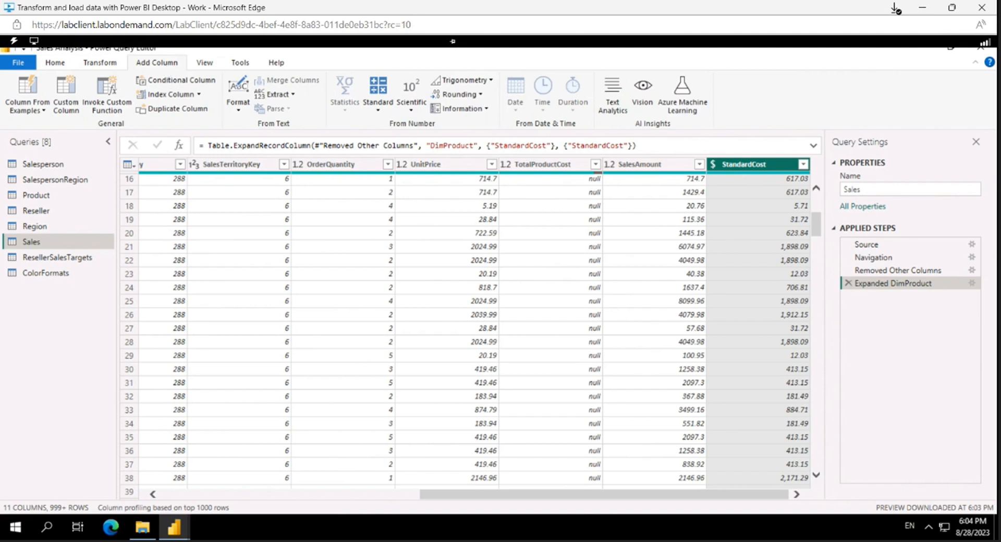
{"action": "left_click", "coordinate": [76, 107]}
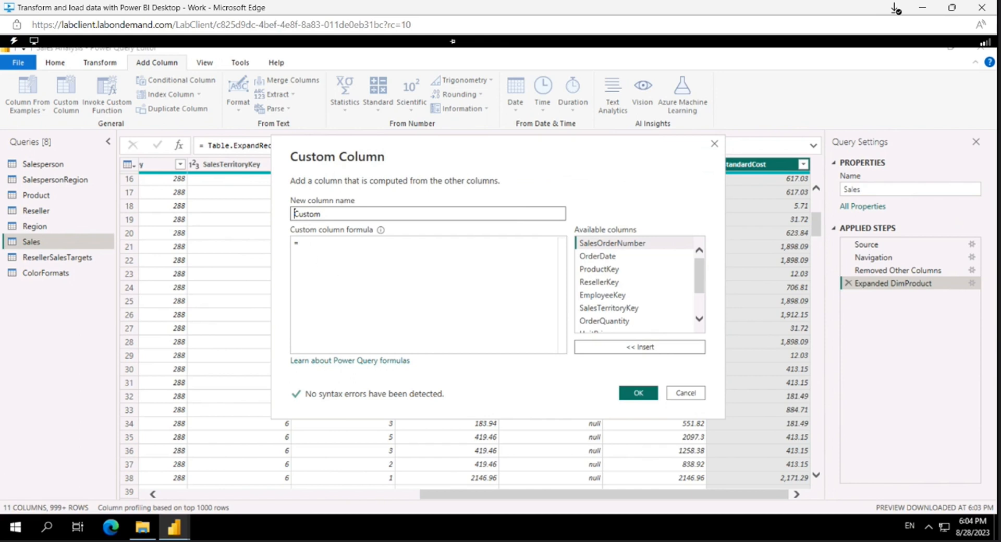
{"action": "scroll", "coordinate": [678, 266], "scroll_direction": "down", "scroll_amount": 2}
{"action": "scroll", "coordinate": [678, 276], "scroll_direction": "up", "scroll_amount": 2}
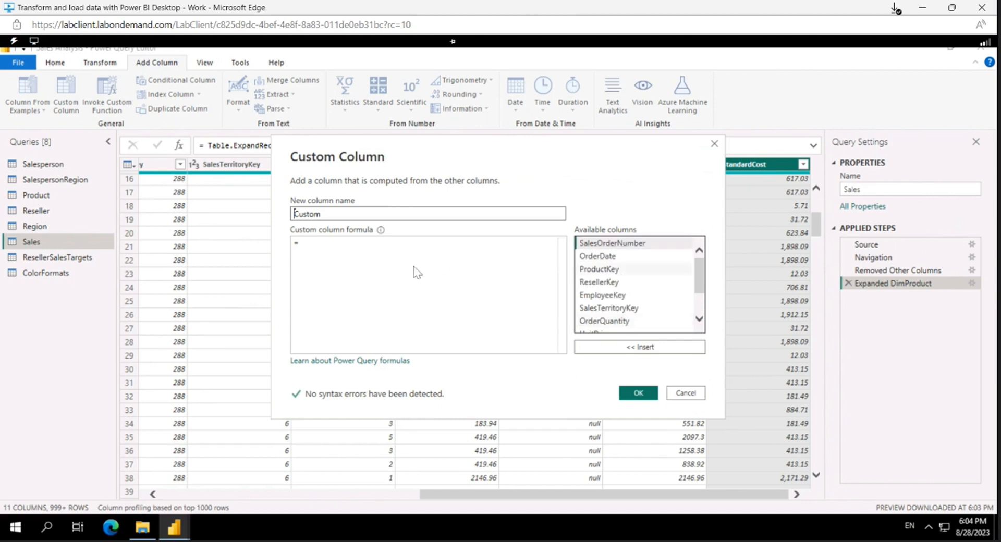
{"action": "double_click", "coordinate": [307, 214]}
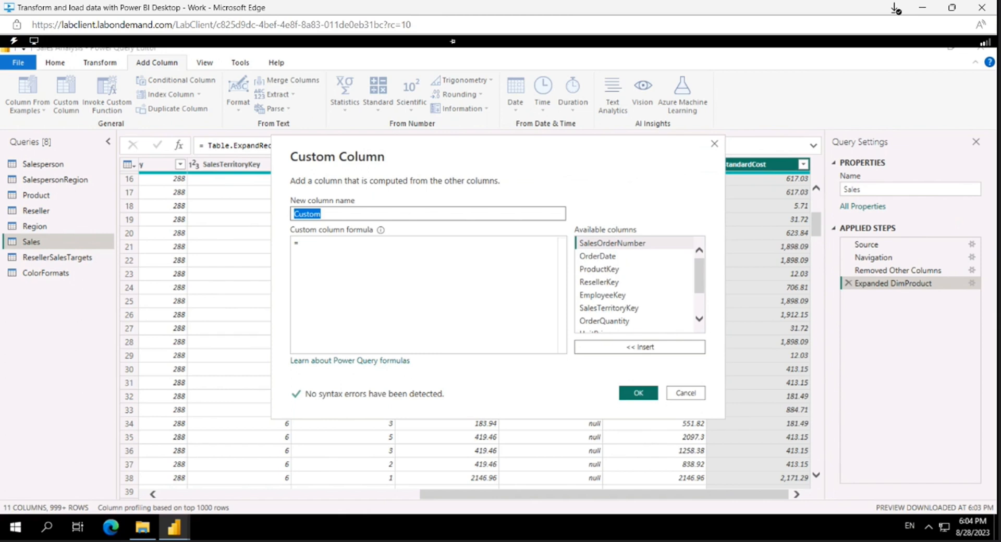
{"action": "key", "text": "BackSpace"}
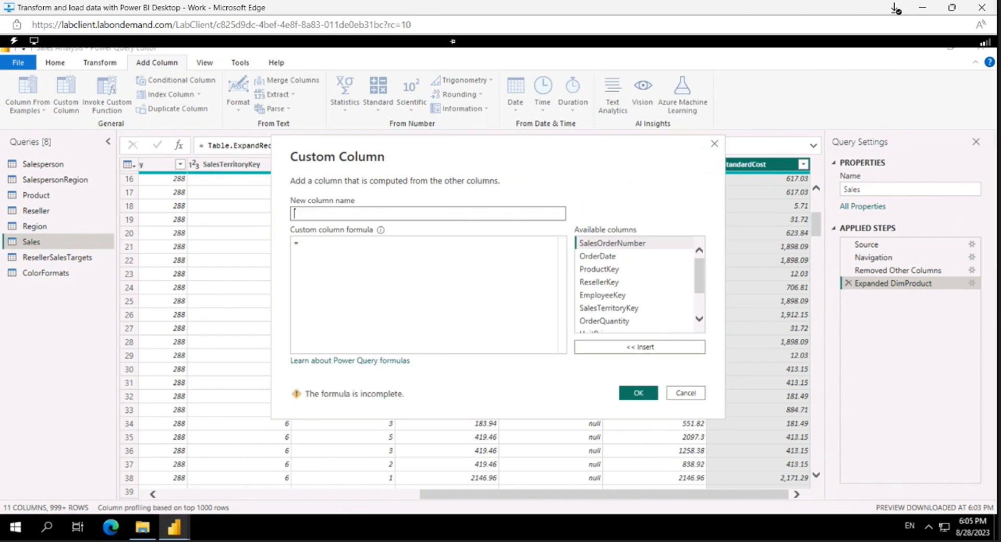
{"action": "type", "text": "Cost"}
Step: Begin the Cost column's formula with the condition if [TotalProductCost] = null then
{"action": "left_click", "coordinate": [385, 246]}
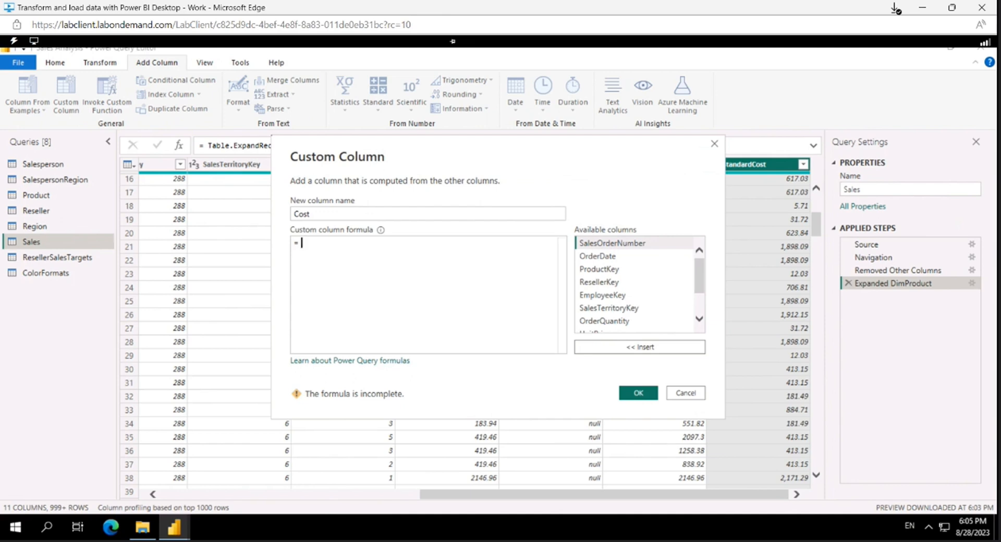
{"action": "type", "text": "if"}
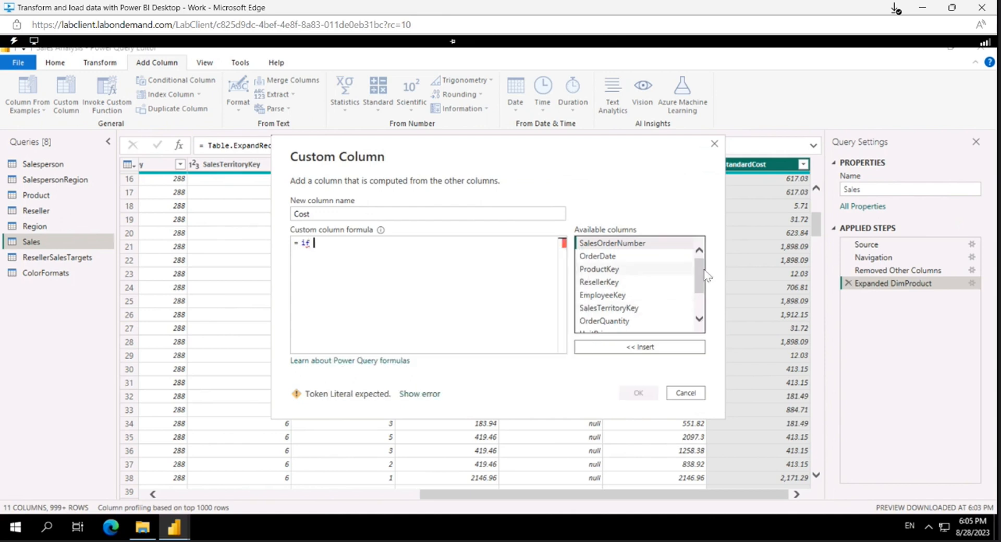
{"action": "left_click_drag", "start_coordinate": [701, 287], "coordinate": [701, 304]}
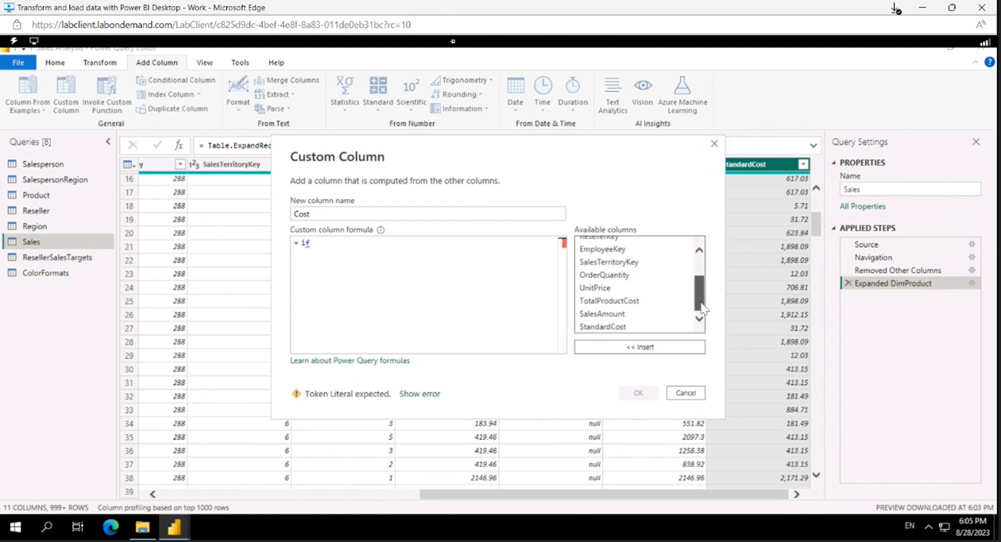
{"action": "double_click", "coordinate": [630, 301]}
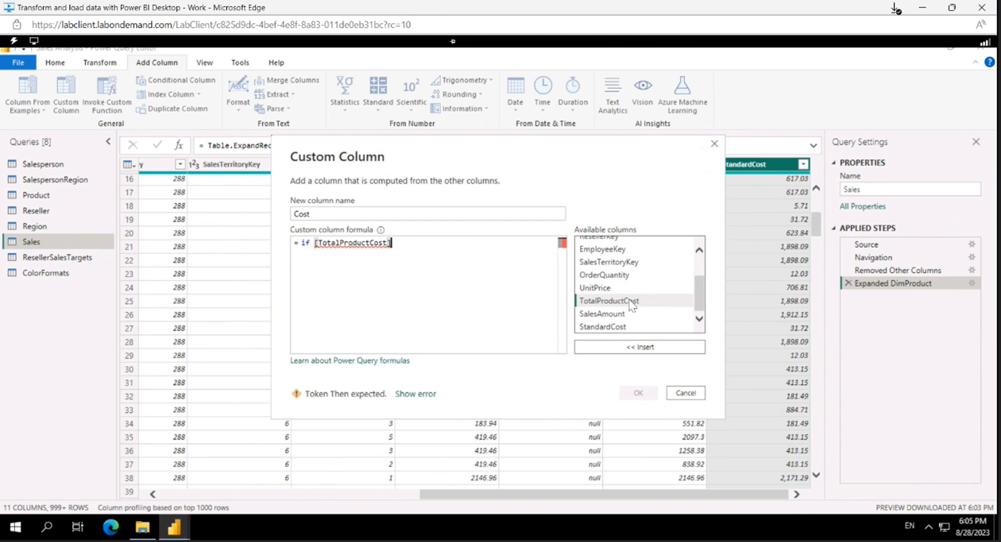
{"action": "type", "text": "= "}
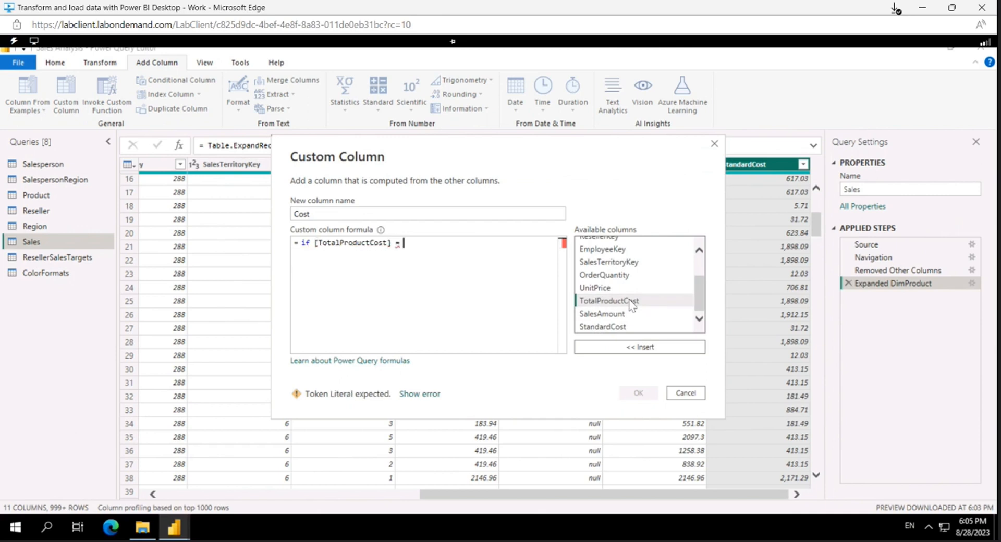
{"action": "type", "text": "0ull "}
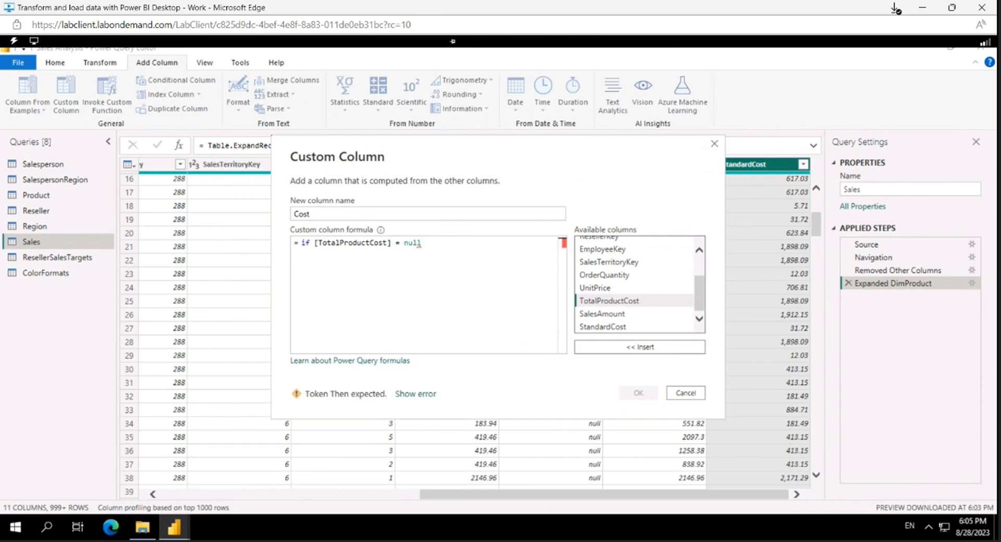
{"action": "type", "text": "then"}
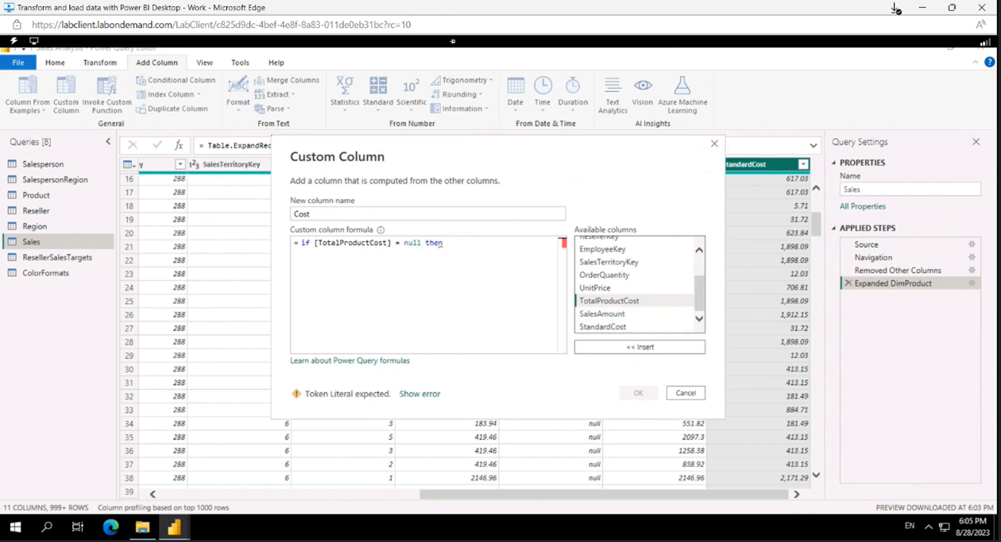
Step: Complete the Cost formula with [OrderQuantity]*[StandardCost] else [TotalProductCost] and create the column
{"action": "double_click", "coordinate": [613, 278]}
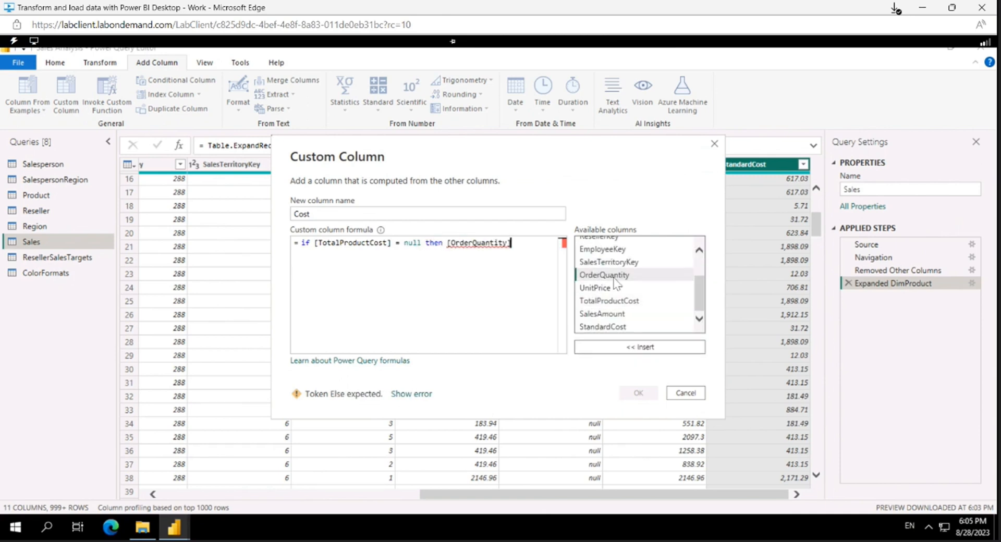
{"action": "type", "text": "*"}
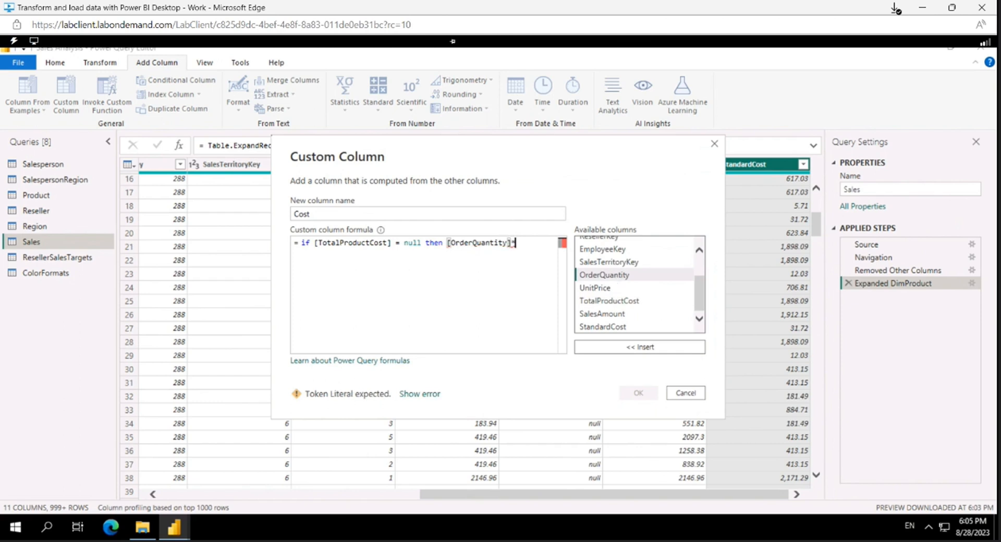
{"action": "double_click", "coordinate": [605, 326]}
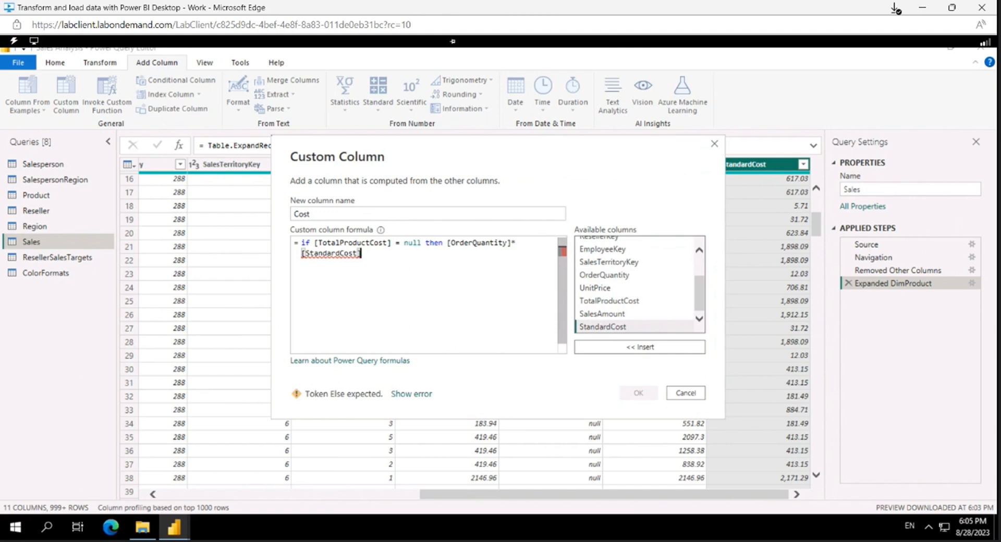
{"action": "type", "text": "else"}
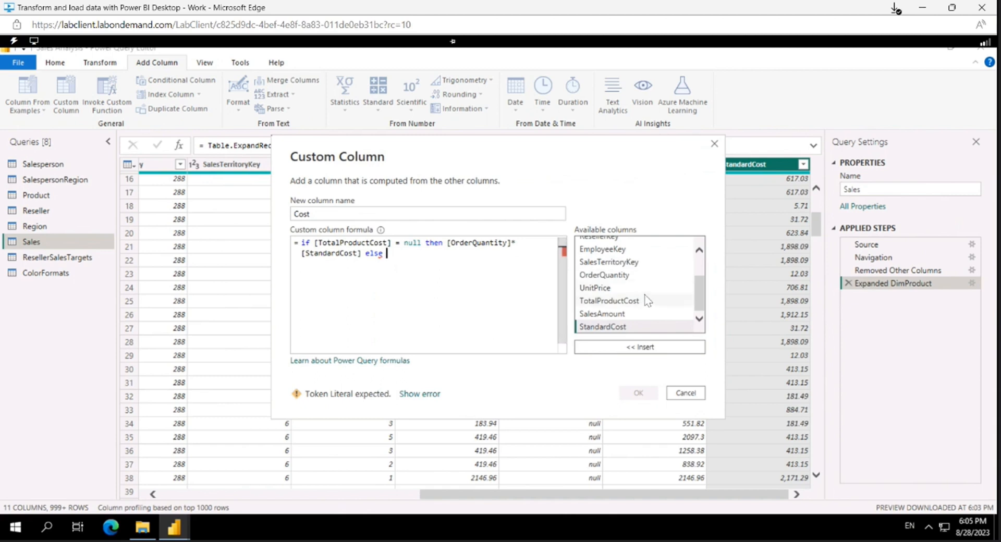
{"action": "scroll", "coordinate": [645, 302], "scroll_direction": "up", "scroll_amount": 2}
{"action": "scroll", "coordinate": [645, 305], "scroll_direction": "down", "scroll_amount": 2}
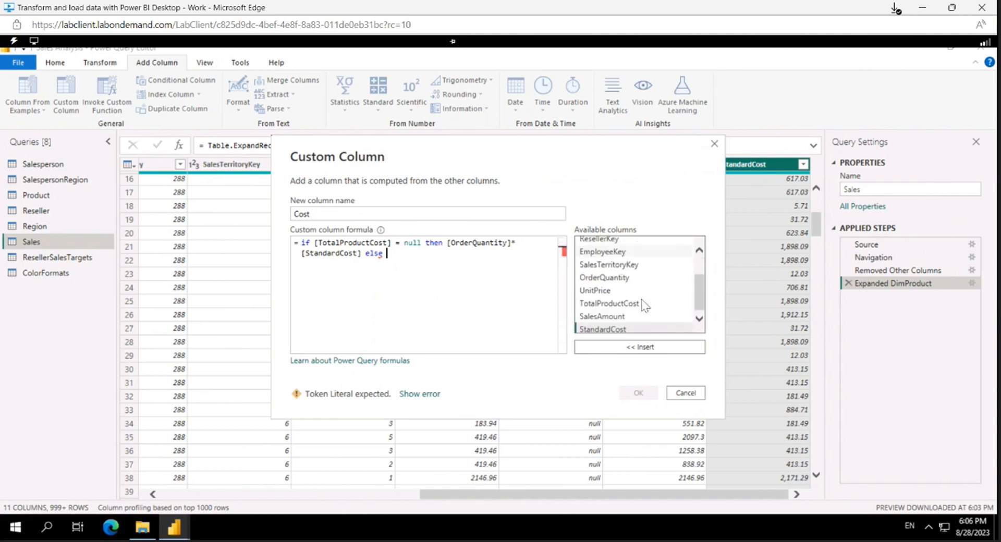
{"action": "double_click", "coordinate": [642, 304]}
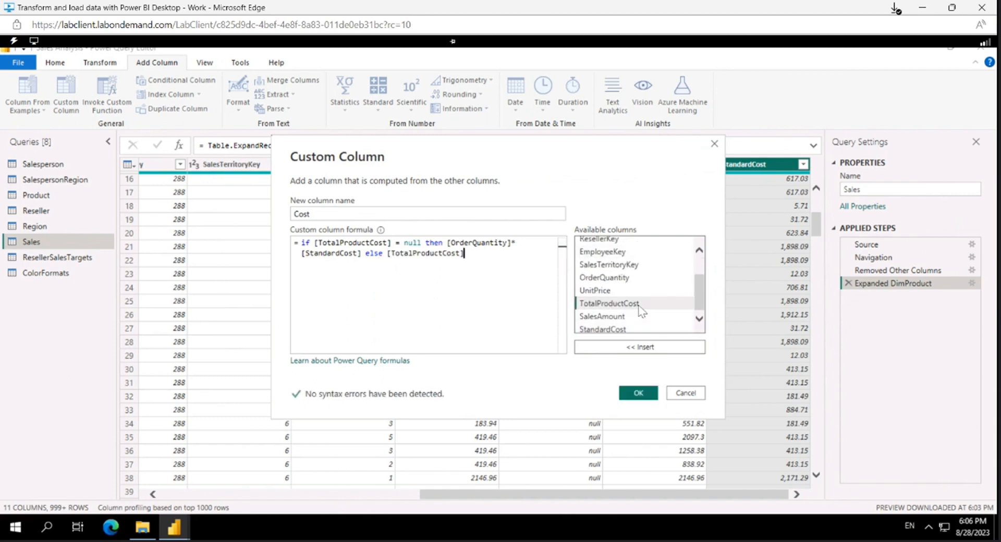
{"action": "left_click", "coordinate": [636, 394]}
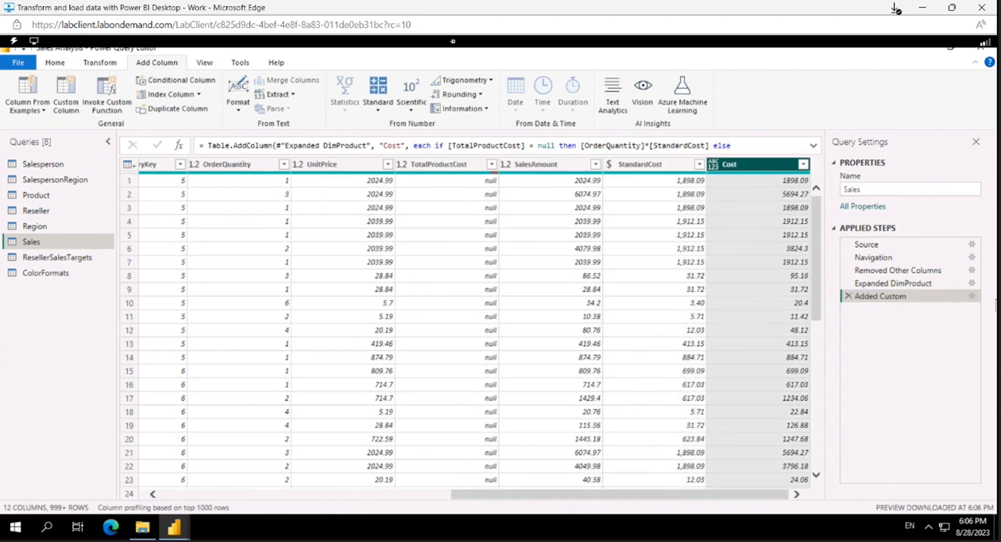
Step: Examine the Cost column's distinct values and its share of valid, error and empty entries
{"action": "left_click", "coordinate": [804, 165]}
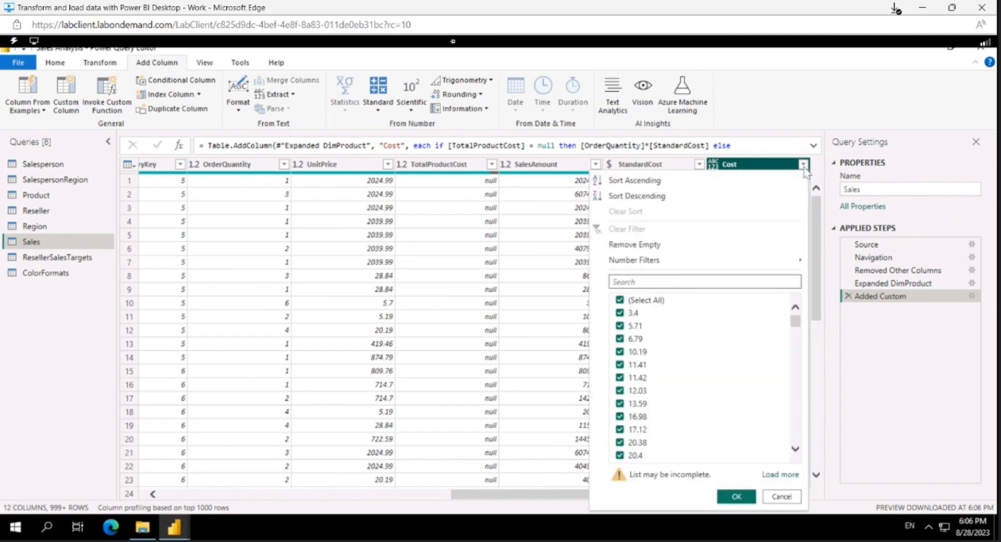
{"action": "left_click", "coordinate": [803, 164]}
{"action": "mouse_move", "coordinate": [793, 179]}
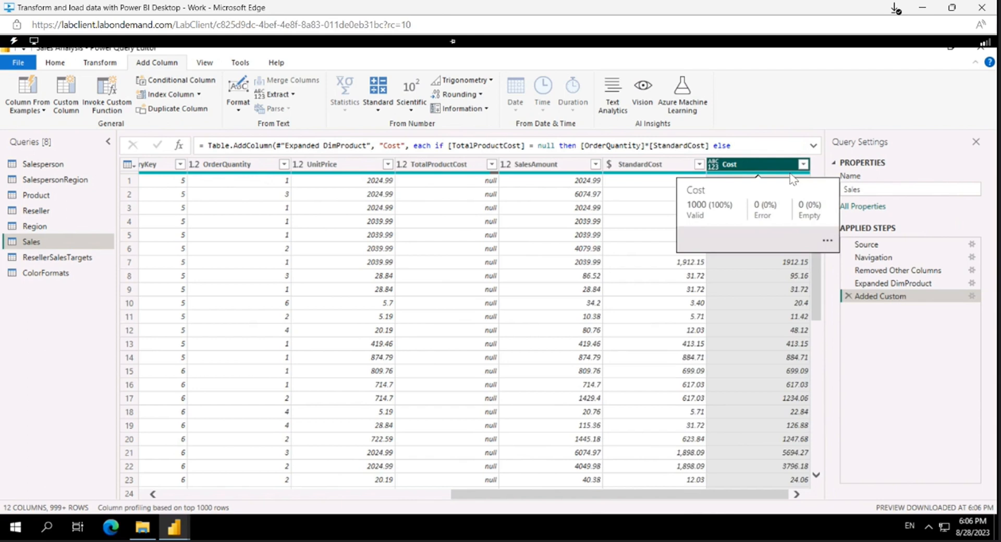
Step: Base the Sales query's column profiling on the entire data set
{"action": "left_click", "coordinate": [176, 508]}
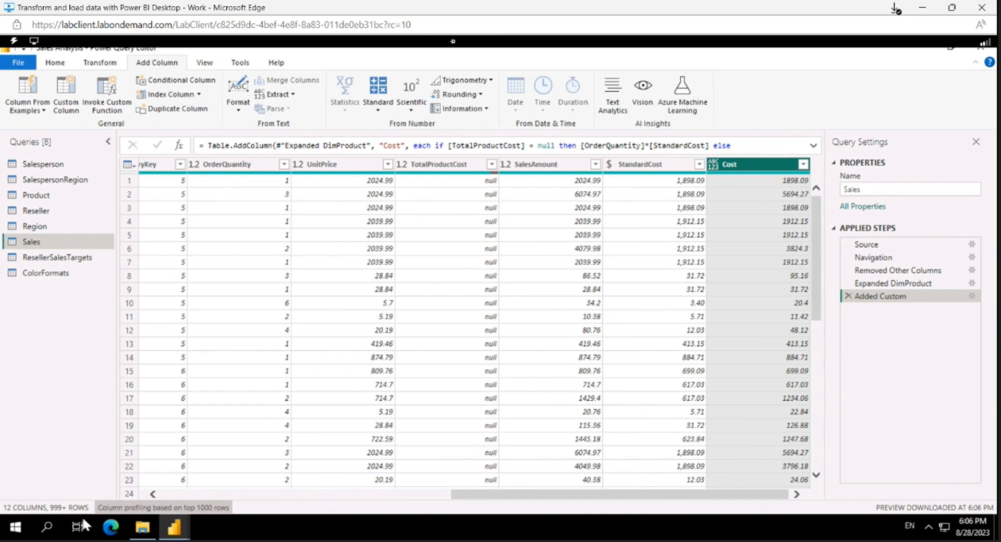
{"action": "left_click", "coordinate": [138, 508]}
{"action": "left_click", "coordinate": [143, 507]}
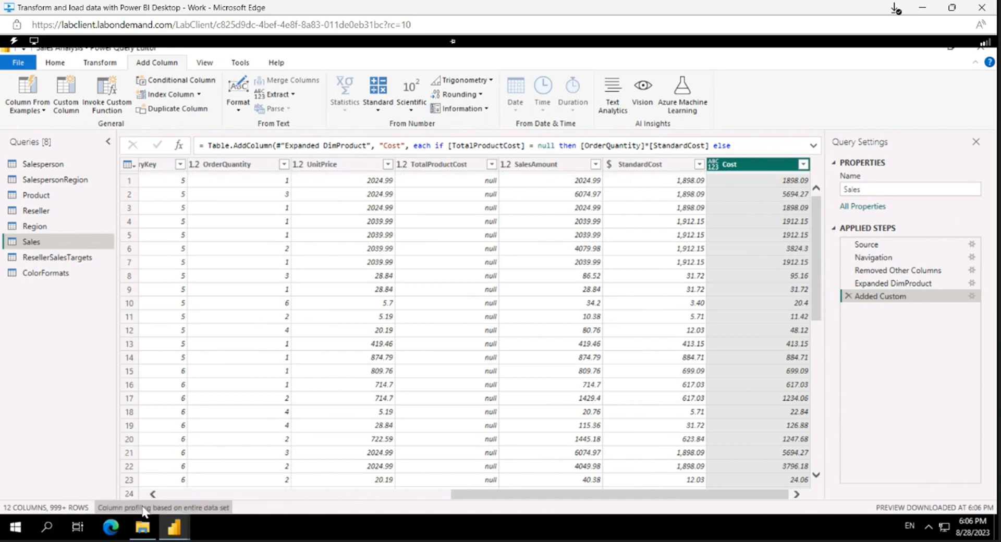
{"action": "mouse_move", "coordinate": [175, 512]}
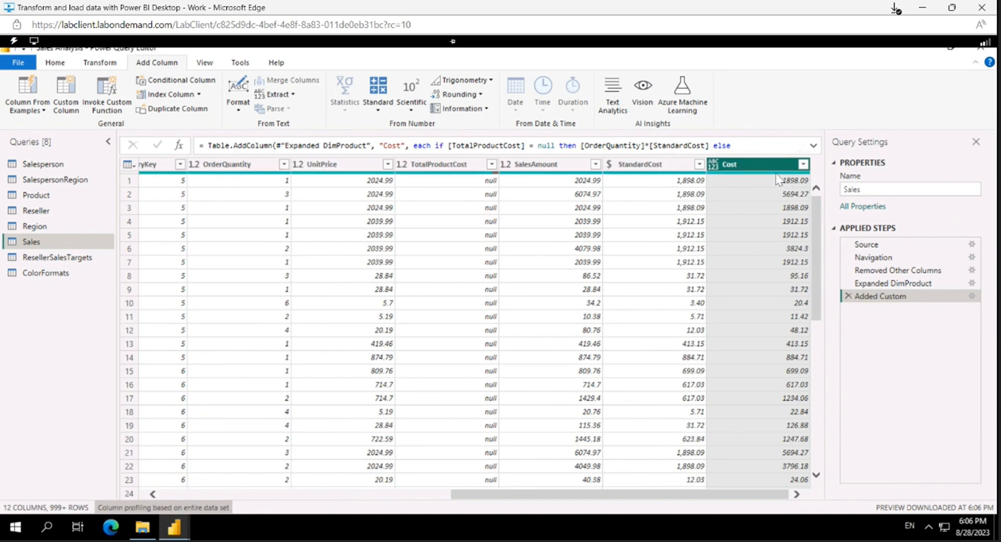
{"action": "mouse_move", "coordinate": [782, 177]}
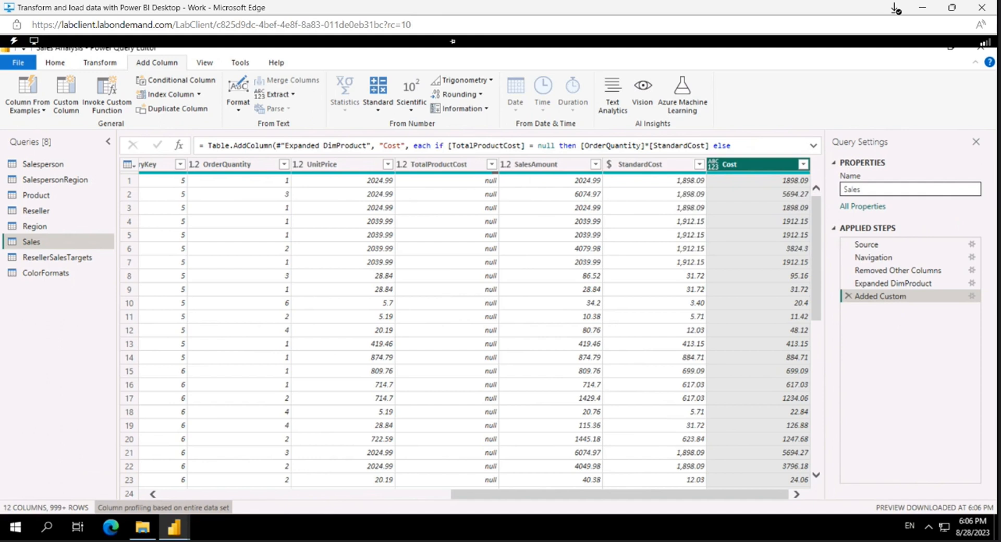
Step: Remove the TotalProductCost and StandardCost columns from the Sales query
{"action": "left_click", "coordinate": [440, 168]}
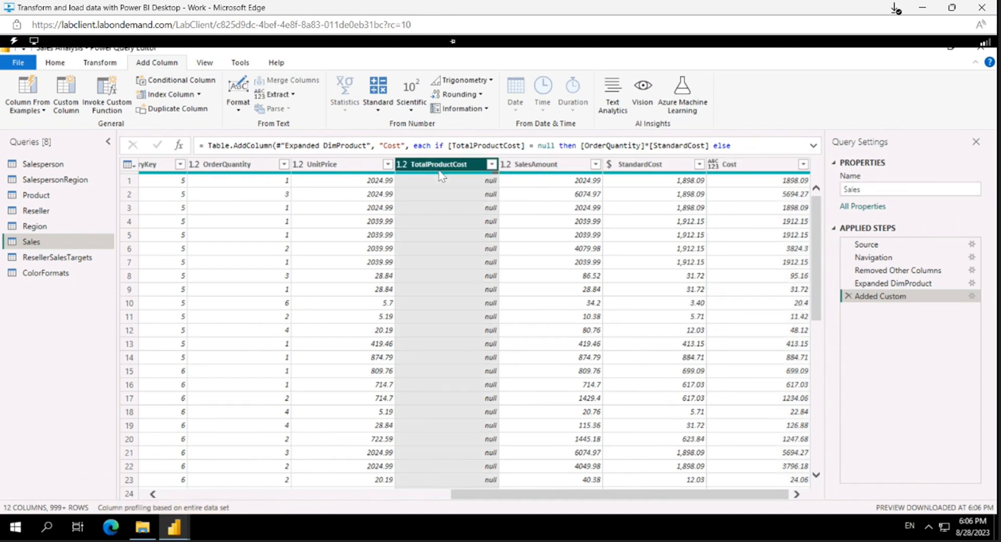
{"action": "left_click", "coordinate": [645, 169], "text": "ctrl"}
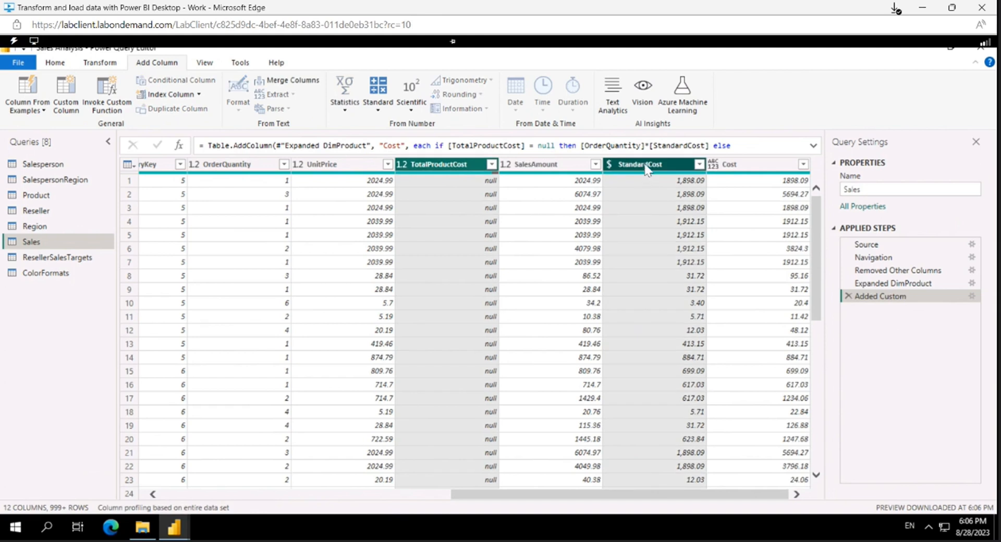
{"action": "right_click", "coordinate": [647, 170]}
{"action": "left_click", "coordinate": [670, 190]}
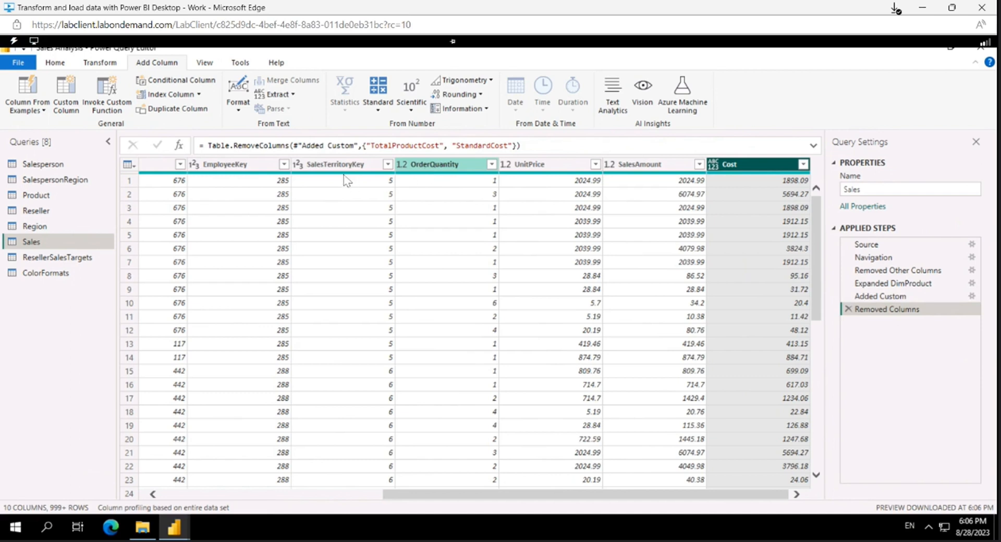
Step: Rename the Sales query's UnitPrice column as Unit Price and its OrderQuantity column as Quantity
{"action": "double_click", "coordinate": [542, 165]}
{"action": "left_click", "coordinate": [528, 164]}
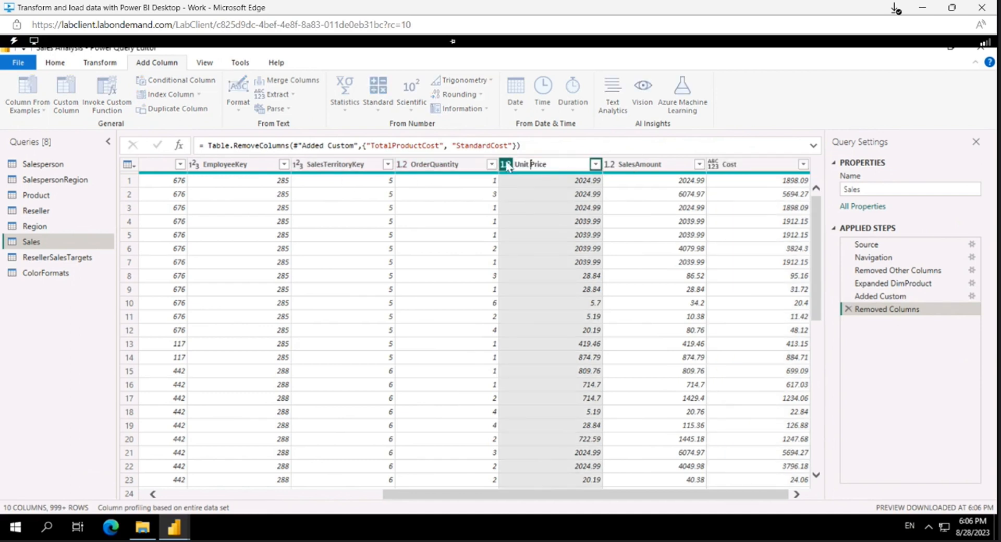
{"action": "key", "text": "Return"}
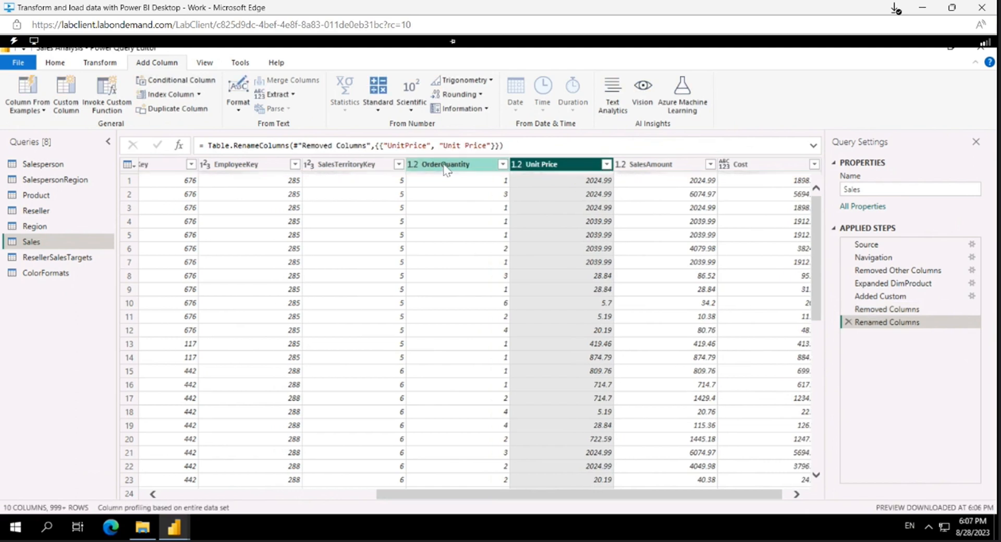
{"action": "left_click", "coordinate": [446, 165]}
{"action": "double_click", "coordinate": [446, 164]}
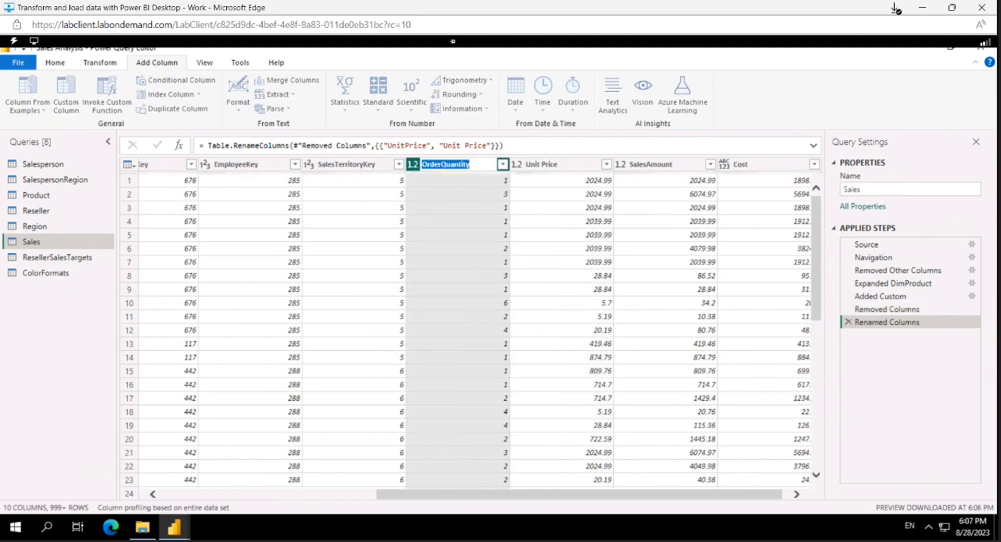
{"action": "left_click", "coordinate": [439, 164]}
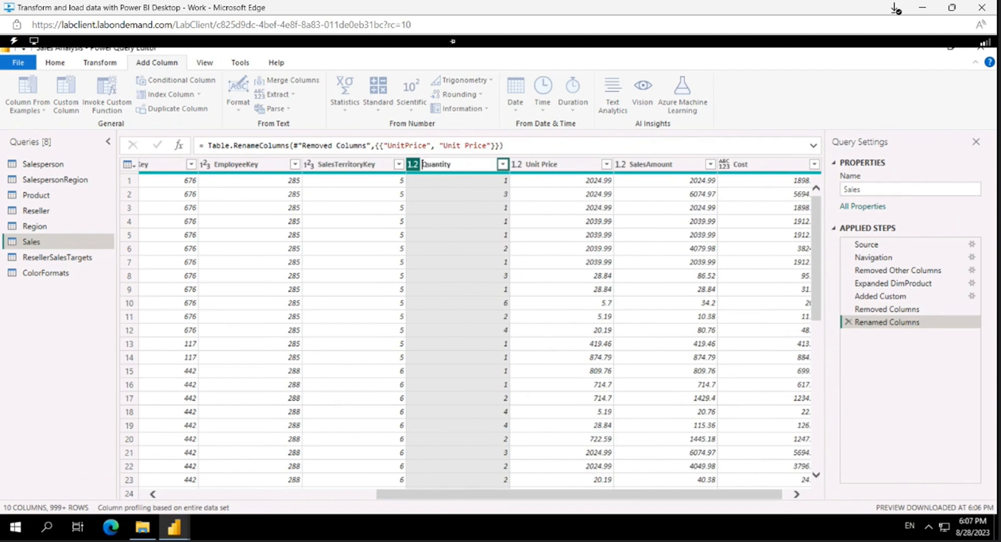
{"action": "key", "text": "Return"}
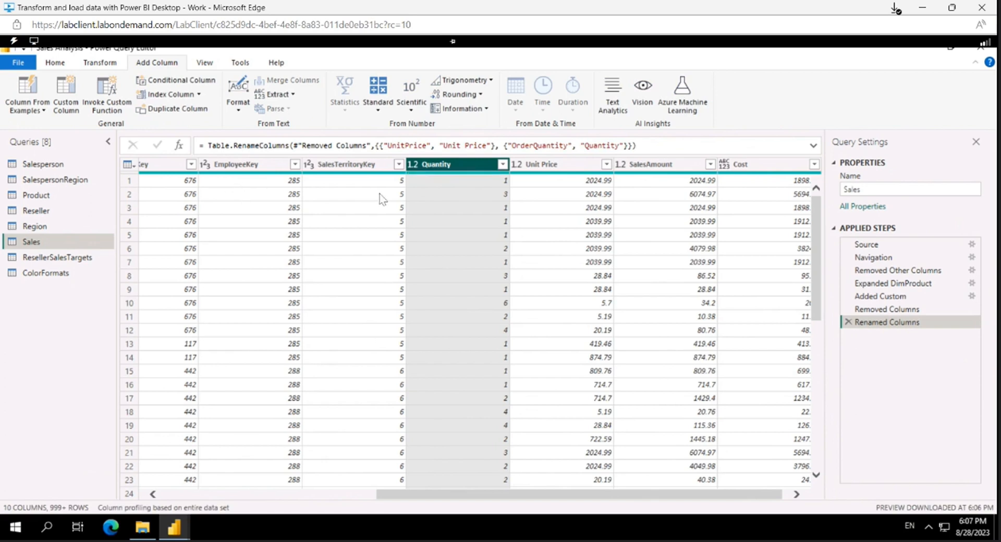
Step: Rename the SalesAmount column in the Sales query as Sales
{"action": "left_click", "coordinate": [678, 167]}
{"action": "double_click", "coordinate": [650, 167]}
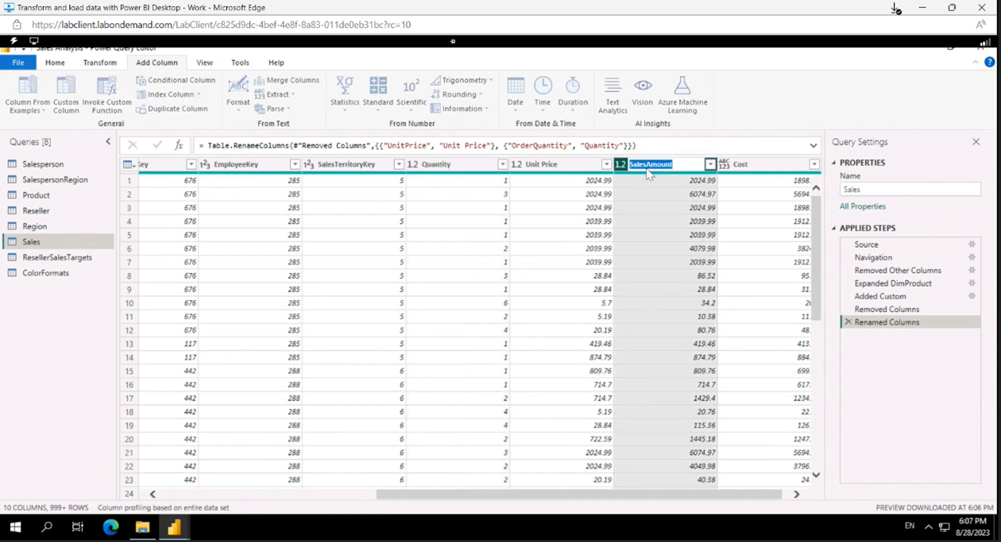
{"action": "left_click", "coordinate": [674, 165]}
{"action": "key", "text": "BackSpace"}
{"action": "key", "text": "BackSpace"}
{"action": "key", "text": "BackSpace"}
{"action": "key", "text": "BackSpace"}
{"action": "key", "text": "BackSpace"}
{"action": "key", "text": "BackSpace"}
{"action": "key", "text": "BackSpace"}
{"action": "key", "text": "Return"}
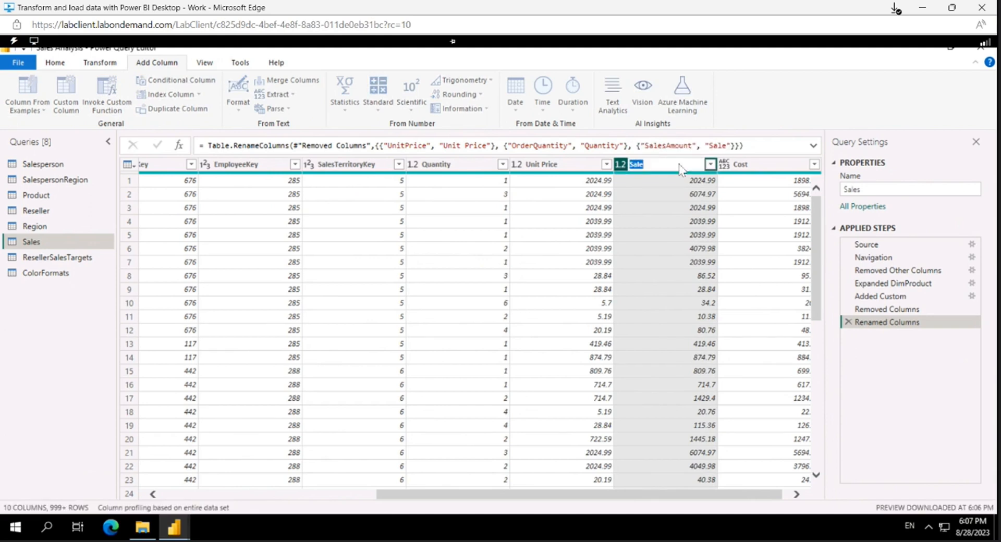
{"action": "type", "text": "s"}
{"action": "key", "text": "Return"}
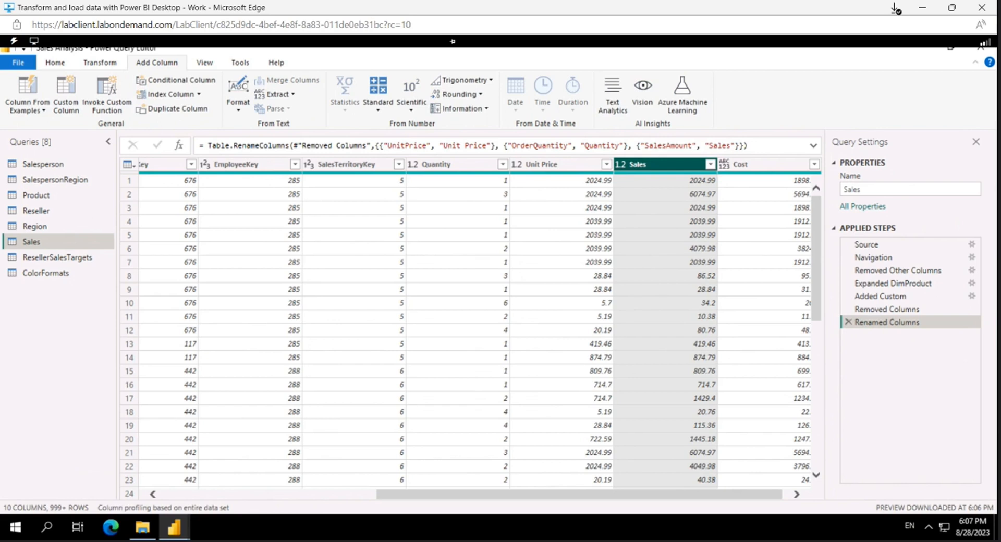
Step: Change the Quantity column's data type to Whole Number
{"action": "left_click", "coordinate": [418, 168]}
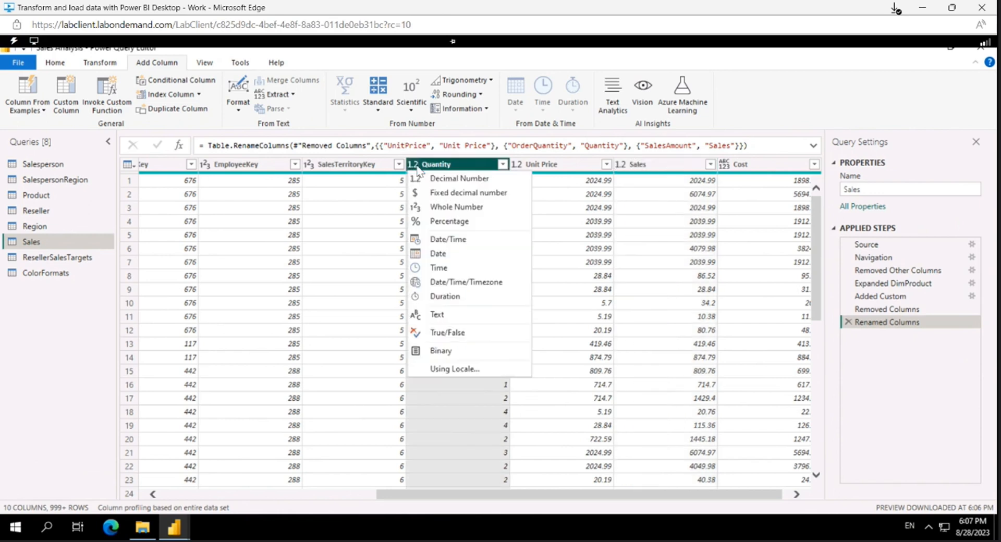
{"action": "left_click", "coordinate": [342, 261]}
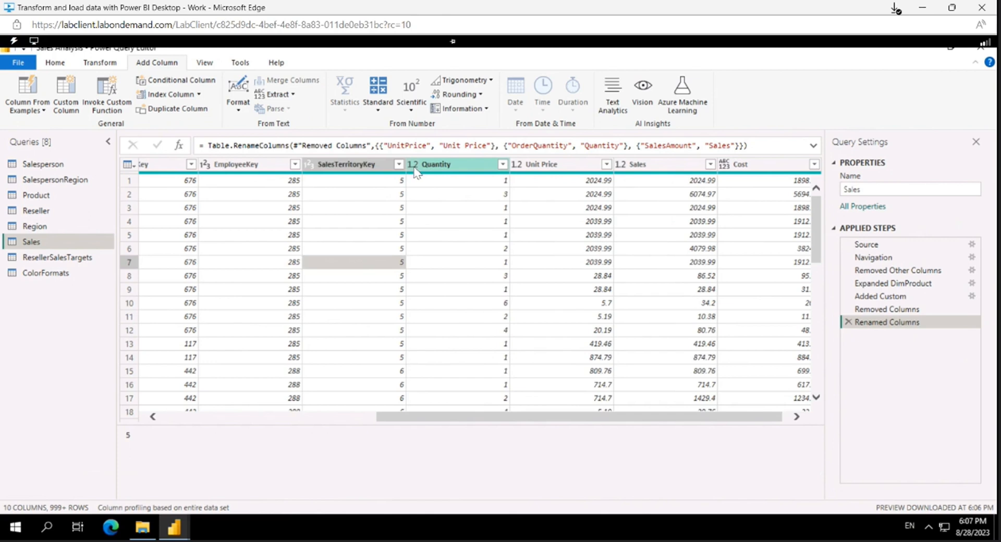
{"action": "left_click", "coordinate": [414, 165]}
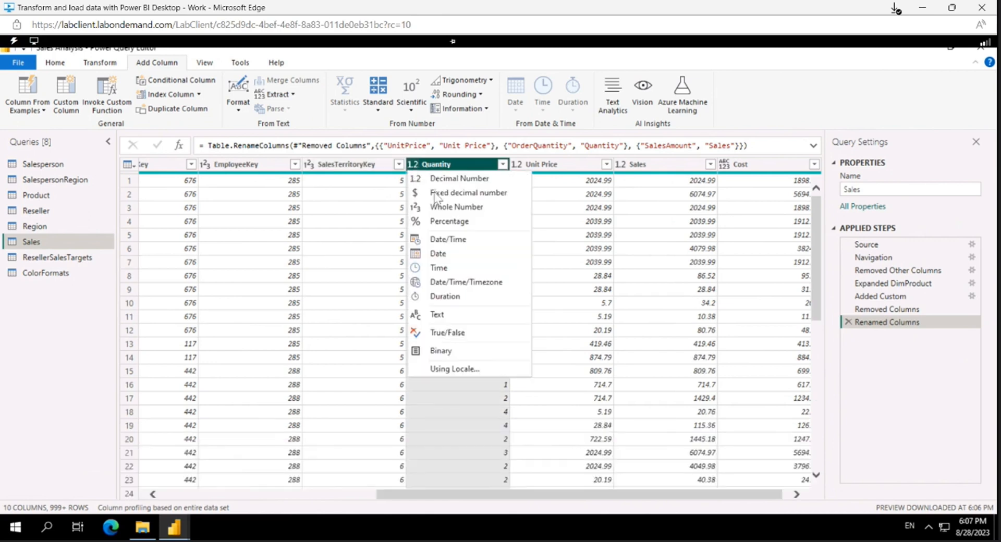
{"action": "left_click", "coordinate": [444, 208]}
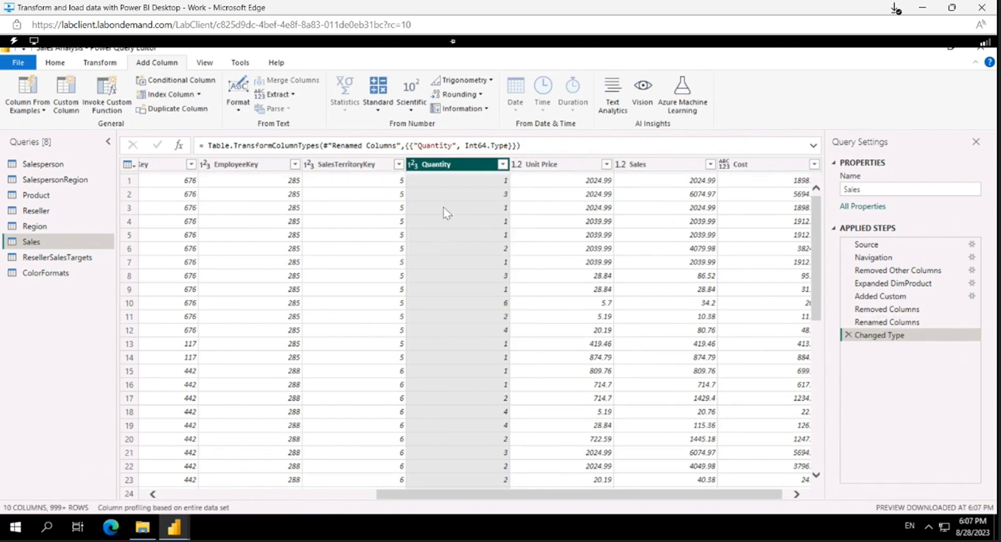
Step: Change the Cost column's data type to Decimal Number and check the Sales query's columns
{"action": "left_click", "coordinate": [729, 165]}
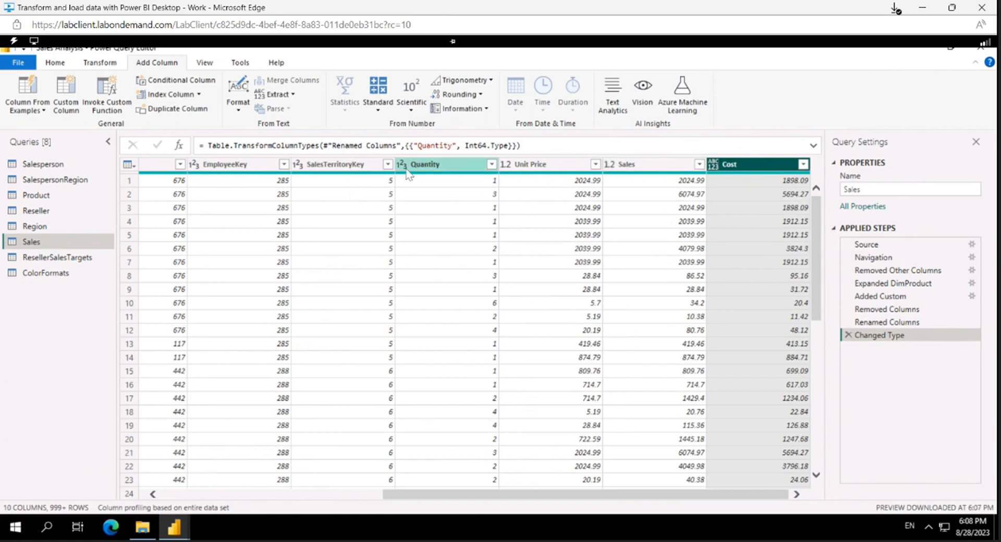
{"action": "left_click", "coordinate": [713, 166]}
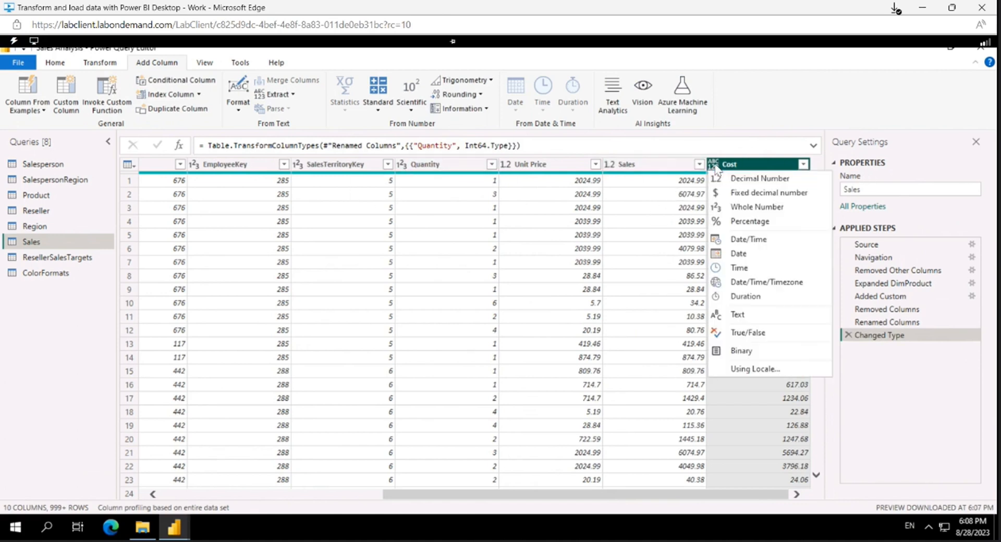
{"action": "left_click", "coordinate": [738, 179]}
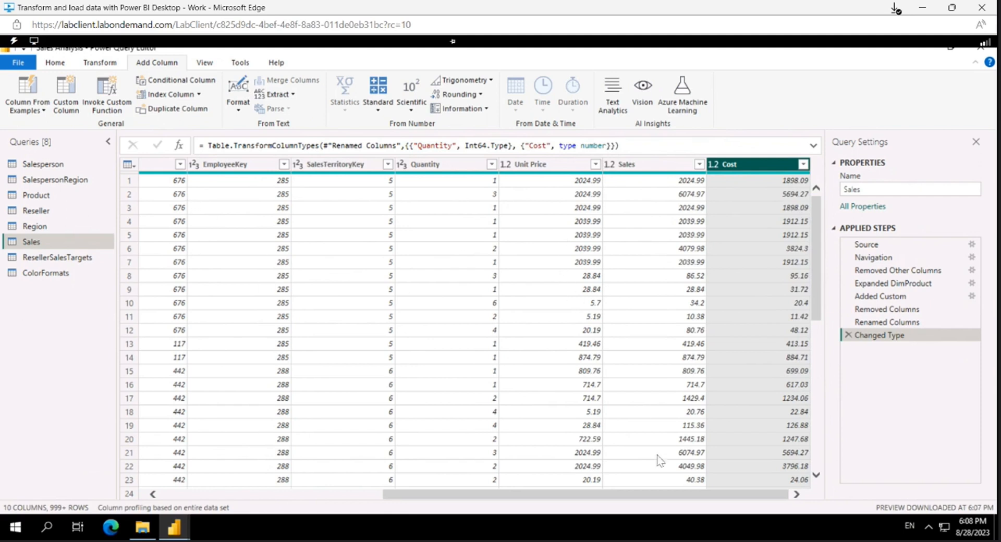
{"action": "left_click_drag", "start_coordinate": [474, 495], "coordinate": [250, 494]}
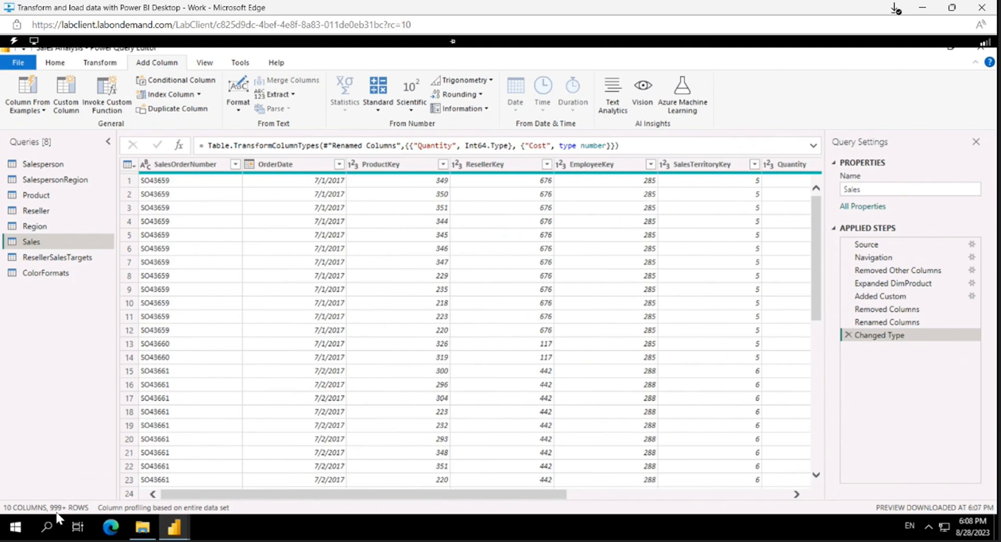
Step: Rename the ResellerSalesTargets query as Targets
{"action": "left_click", "coordinate": [68, 257]}
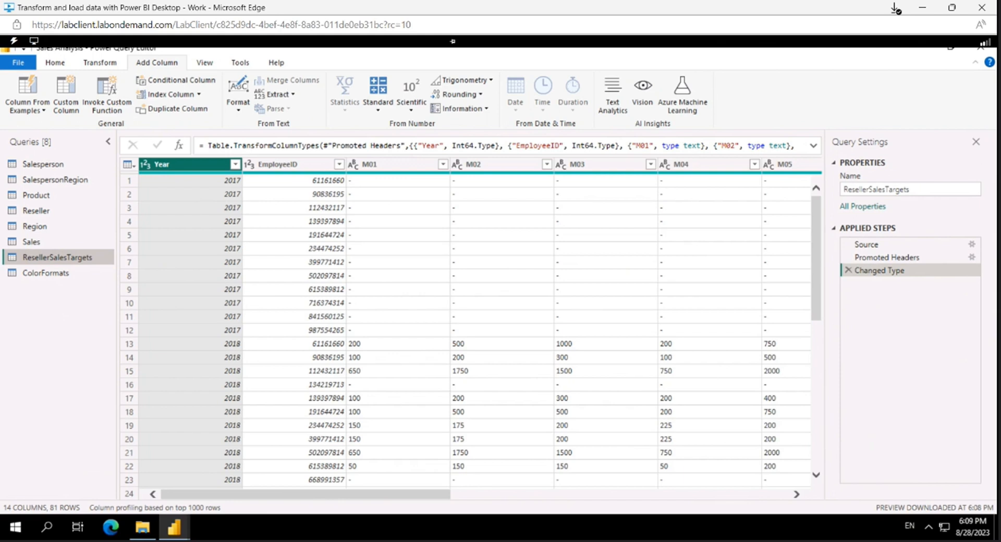
{"action": "left_click", "coordinate": [55, 63]}
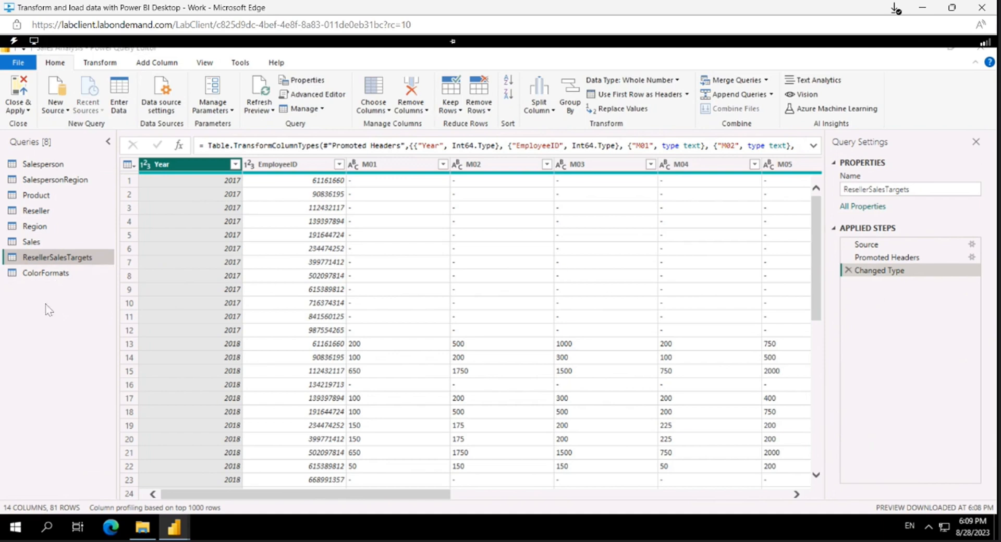
{"action": "left_click", "coordinate": [884, 189]}
{"action": "key", "text": "BackSpace"}
{"action": "key", "text": "BackSpace"}
{"action": "key", "text": "BackSpace"}
{"action": "key", "text": "BackSpace"}
{"action": "key", "text": "BackSpace"}
{"action": "key", "text": "BackSpace"}
{"action": "key", "text": "BackSpace"}
{"action": "key", "text": "BackSpace"}
{"action": "key", "text": "BackSpace"}
{"action": "key", "text": "BackSpace"}
{"action": "key", "text": "BackSpace"}
{"action": "key", "text": "BackSpace"}
{"action": "key", "text": "BackSpace"}
{"action": "key", "text": "Return"}
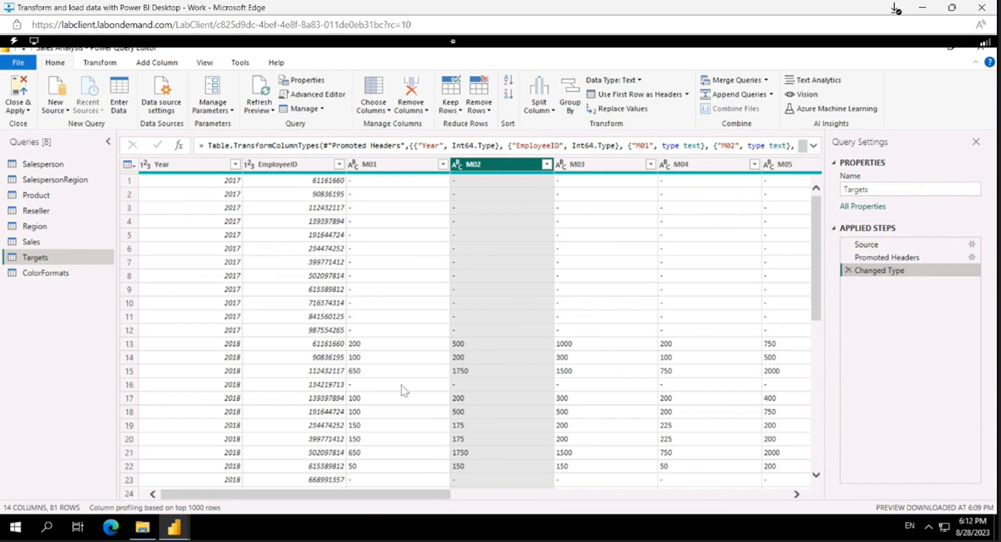
Step: Unpivot the month columns M01 through M12 in the Targets query
{"action": "left_click", "coordinate": [378, 172]}
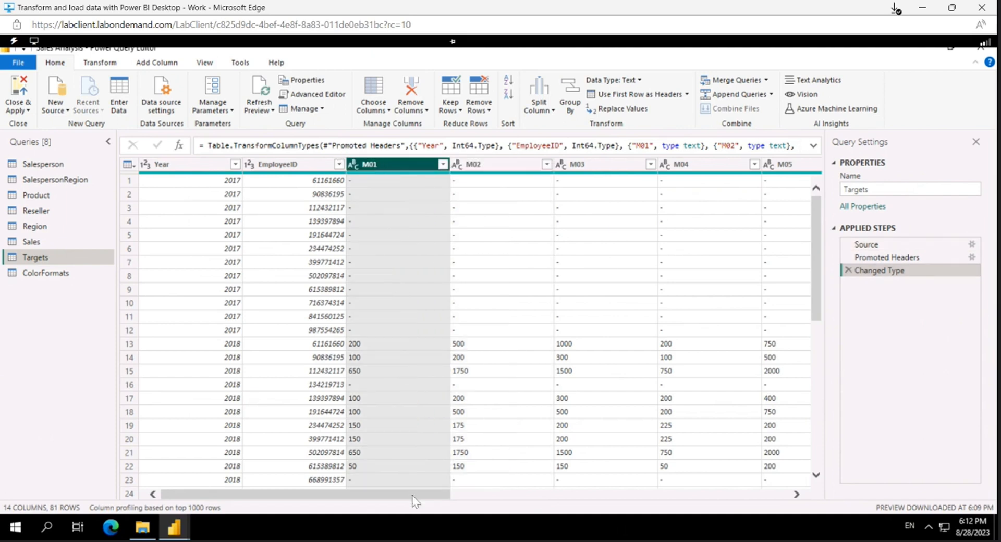
{"action": "left_click_drag", "start_coordinate": [417, 495], "coordinate": [524, 497]}
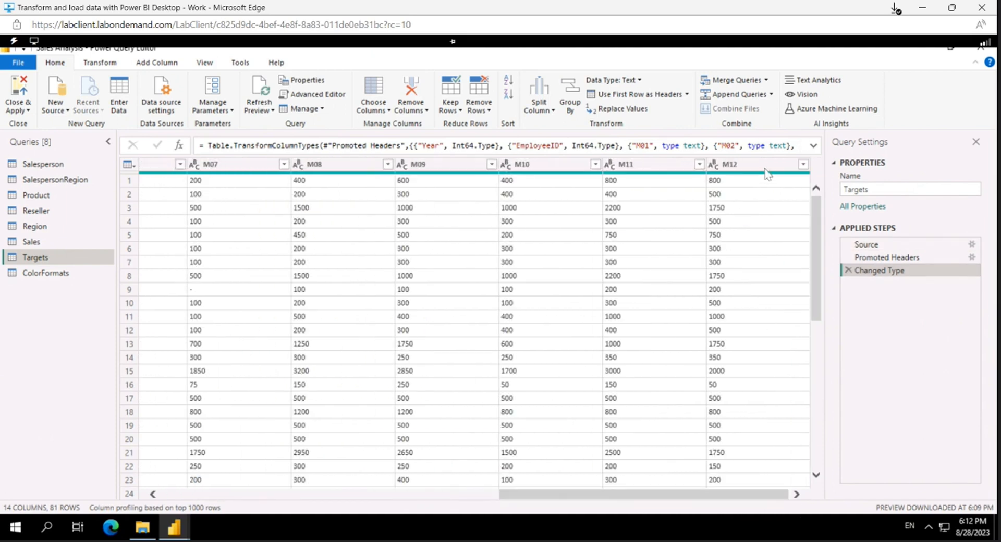
{"action": "left_click", "coordinate": [765, 165], "text": "shift"}
{"action": "right_click", "coordinate": [766, 164]}
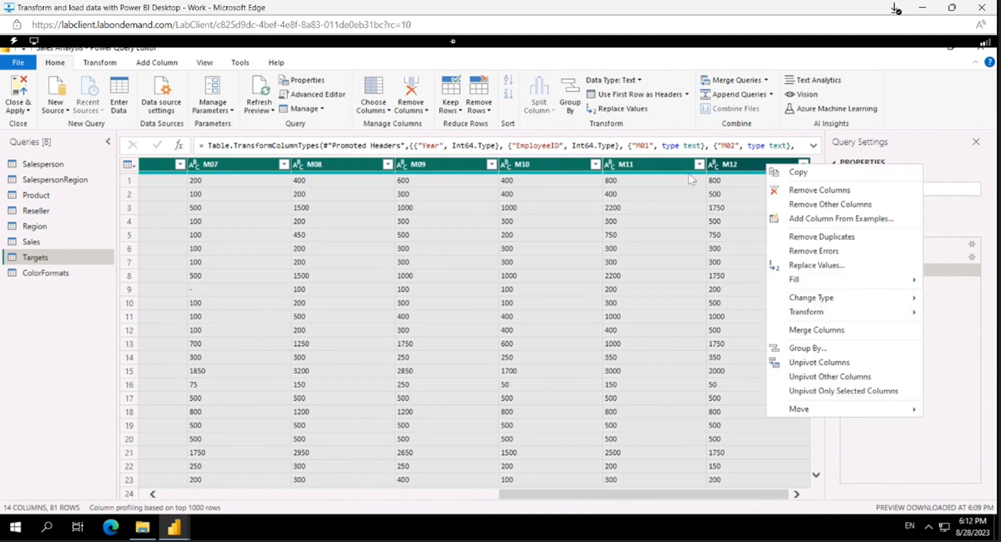
{"action": "left_click", "coordinate": [645, 511]}
{"action": "left_click_drag", "start_coordinate": [574, 496], "coordinate": [785, 505]}
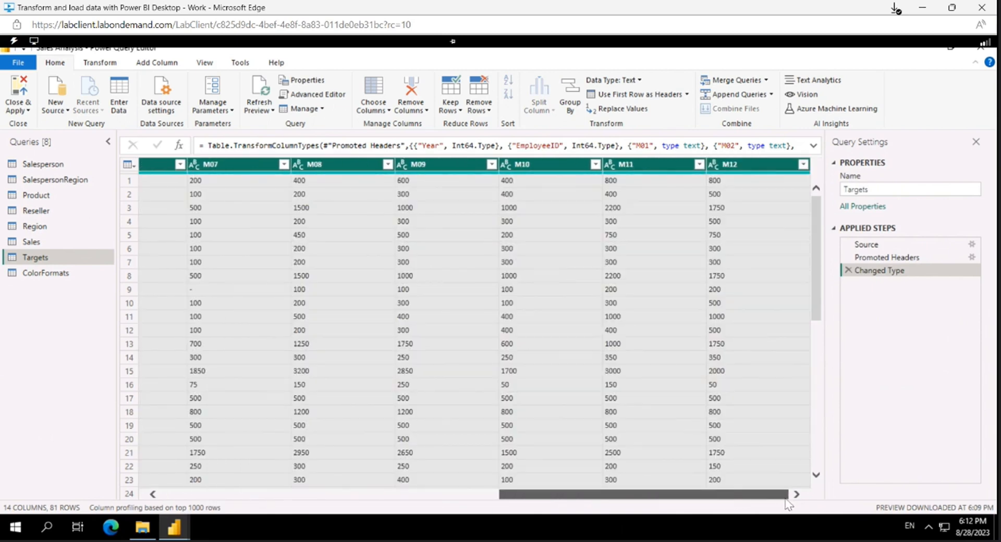
{"action": "left_click_drag", "start_coordinate": [588, 502], "coordinate": [777, 515]}
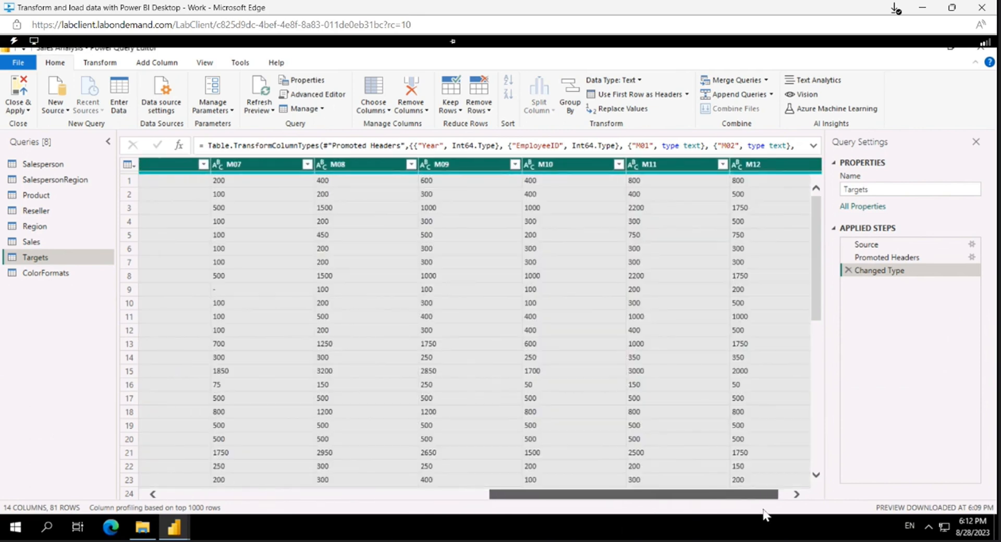
{"action": "right_click", "coordinate": [751, 168]}
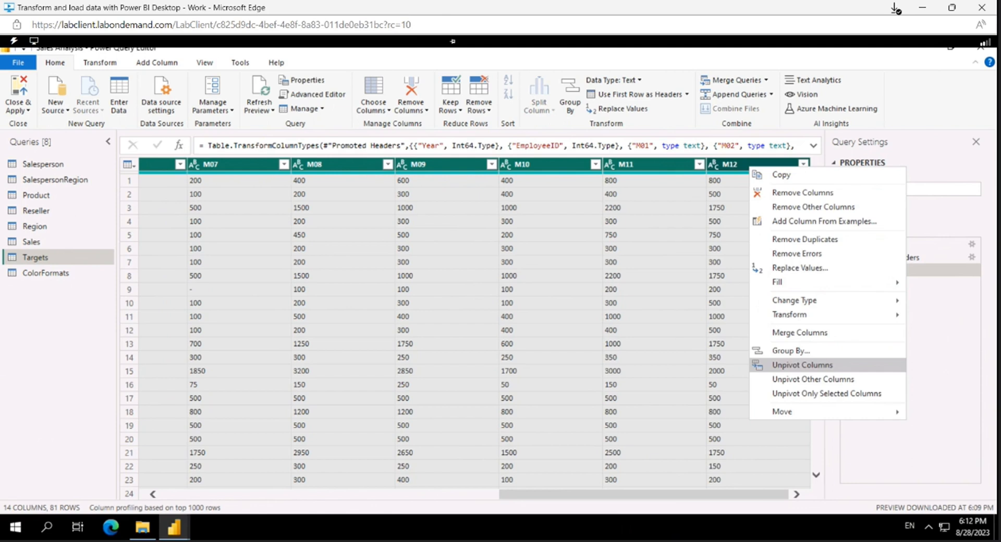
{"action": "left_click", "coordinate": [824, 366]}
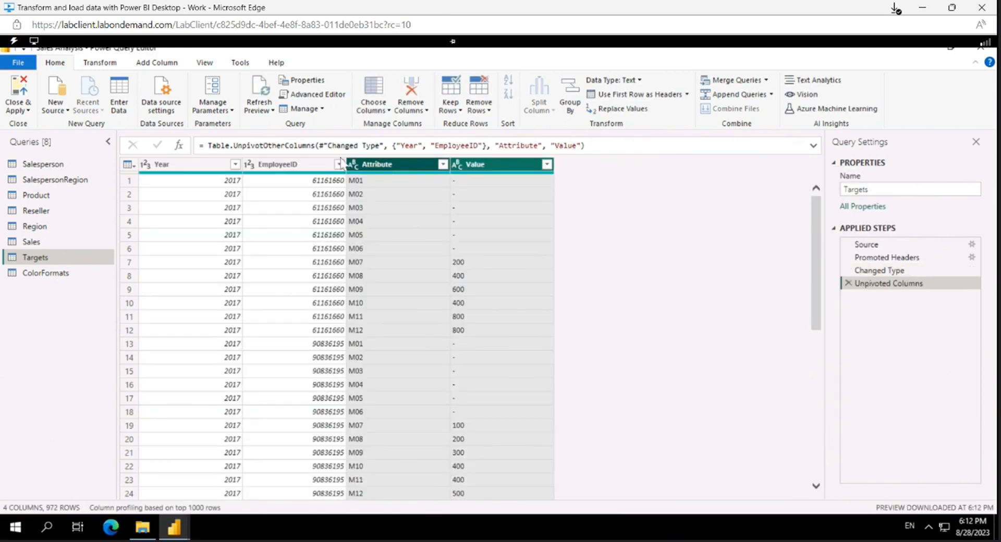
Step: Filter the Value column of the Targets query to exclude rows containing only a hyphen (-)
{"action": "left_click", "coordinate": [550, 167]}
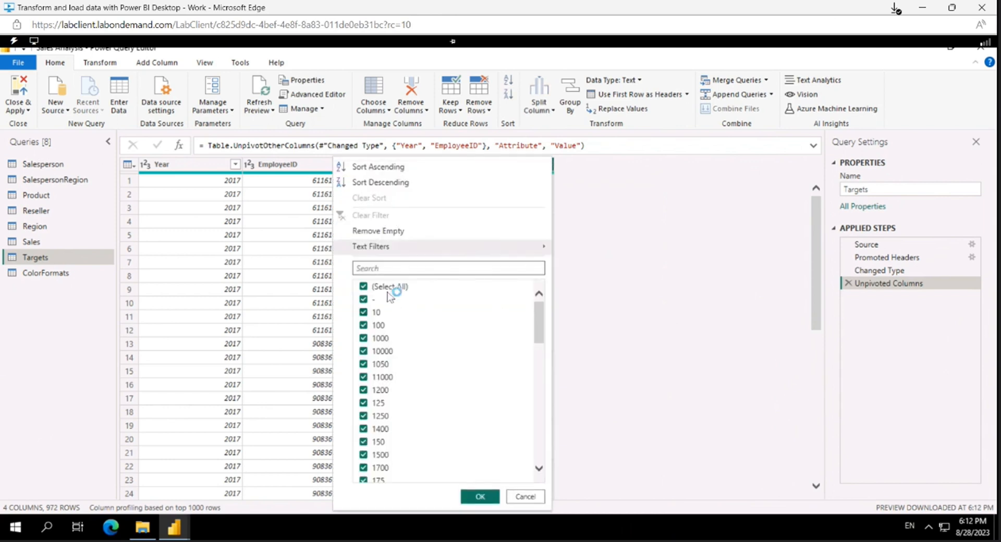
{"action": "left_click", "coordinate": [364, 299]}
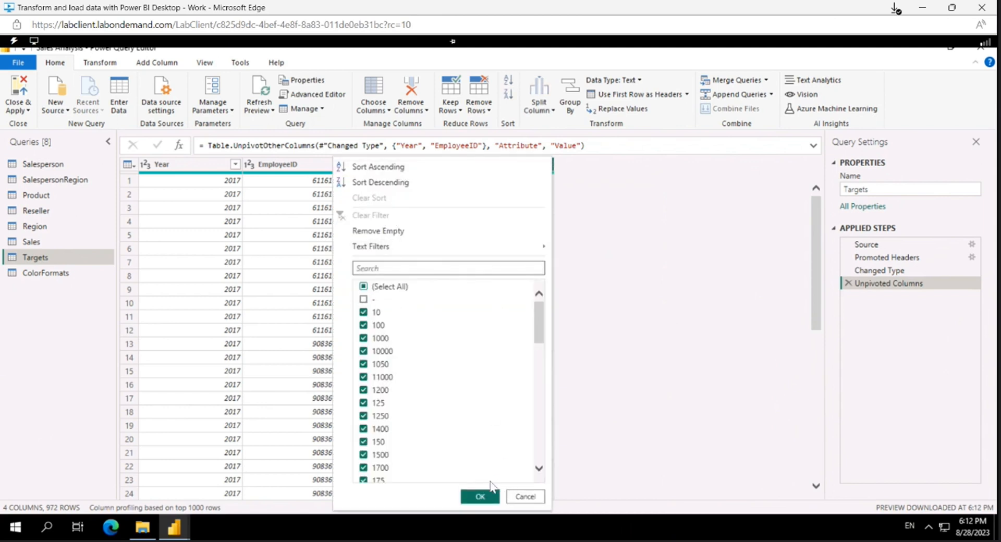
{"action": "left_click_drag", "start_coordinate": [540, 321], "coordinate": [541, 461]}
{"action": "left_click", "coordinate": [480, 497]}
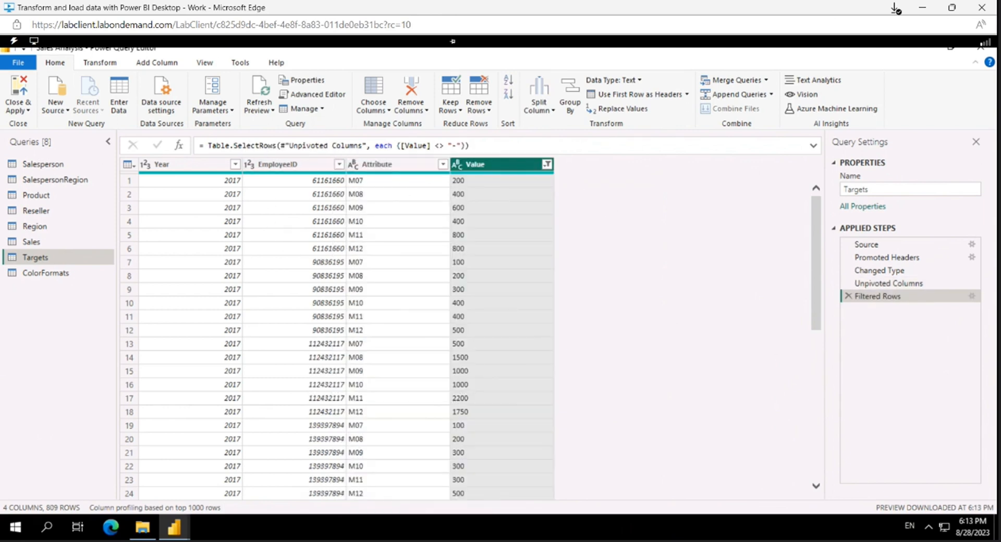
Step: Rename the Attribute column as MonthNumber and the Value column as Target
{"action": "double_click", "coordinate": [380, 164]}
{"action": "type", "text": "MonthNumber"}
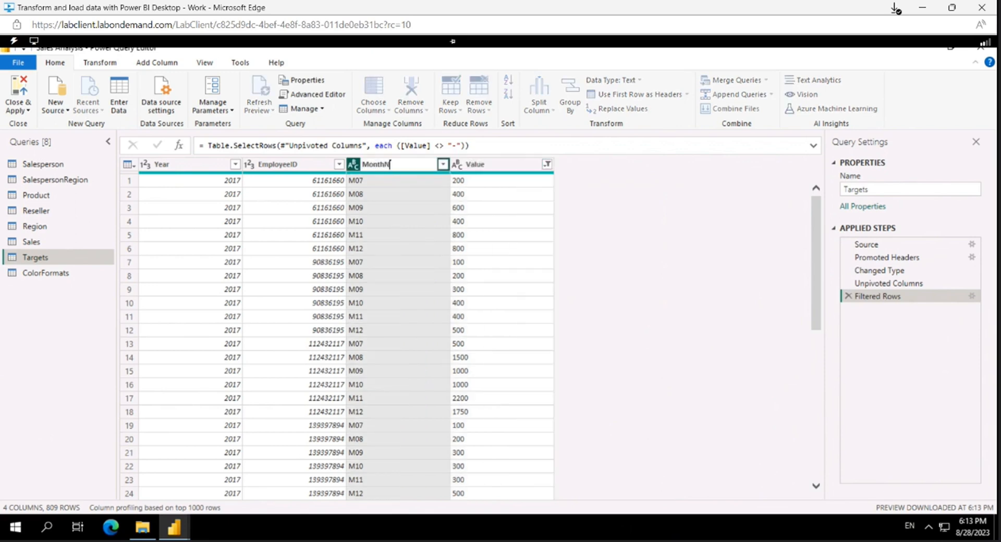
{"action": "key", "text": "Return"}
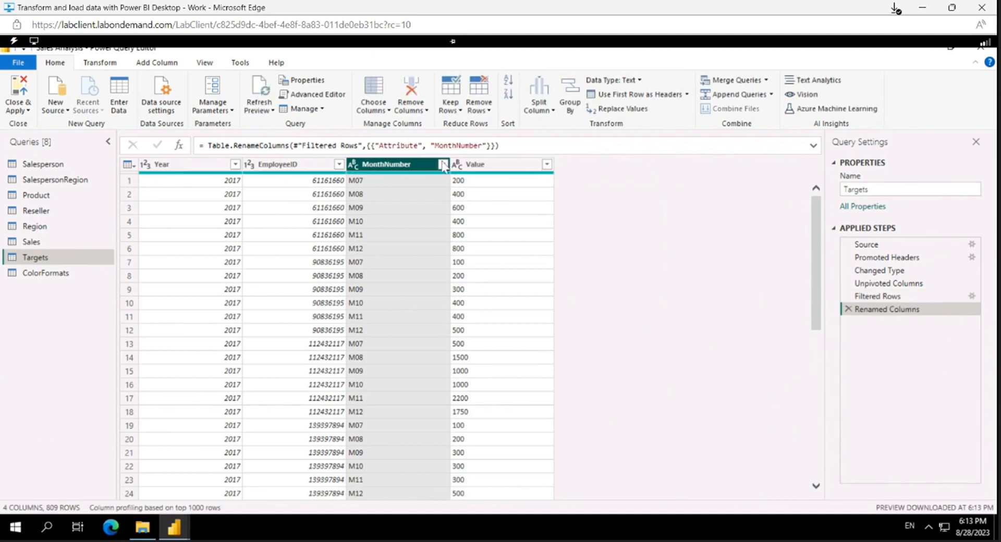
{"action": "double_click", "coordinate": [484, 165]}
{"action": "type", "text": "Target"}
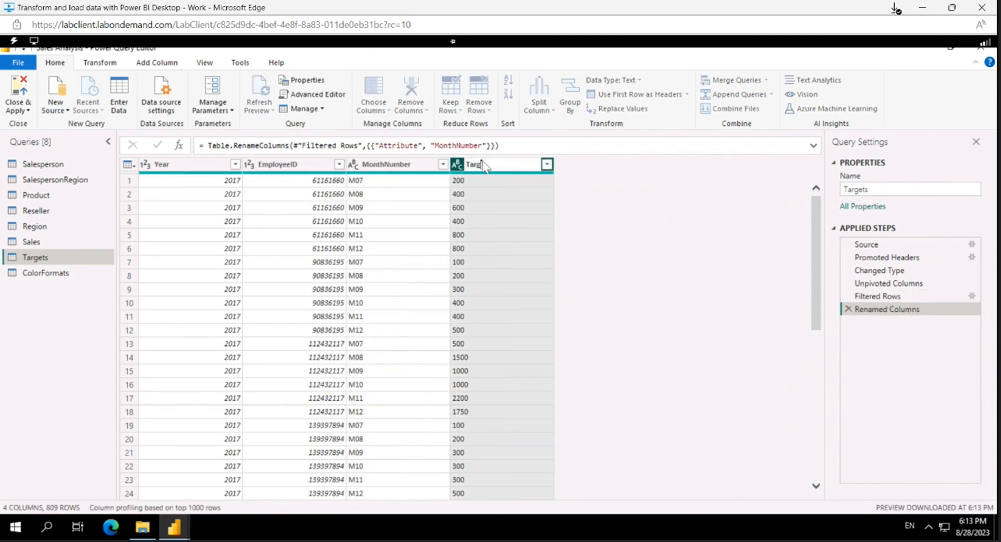
{"action": "key", "text": "Return"}
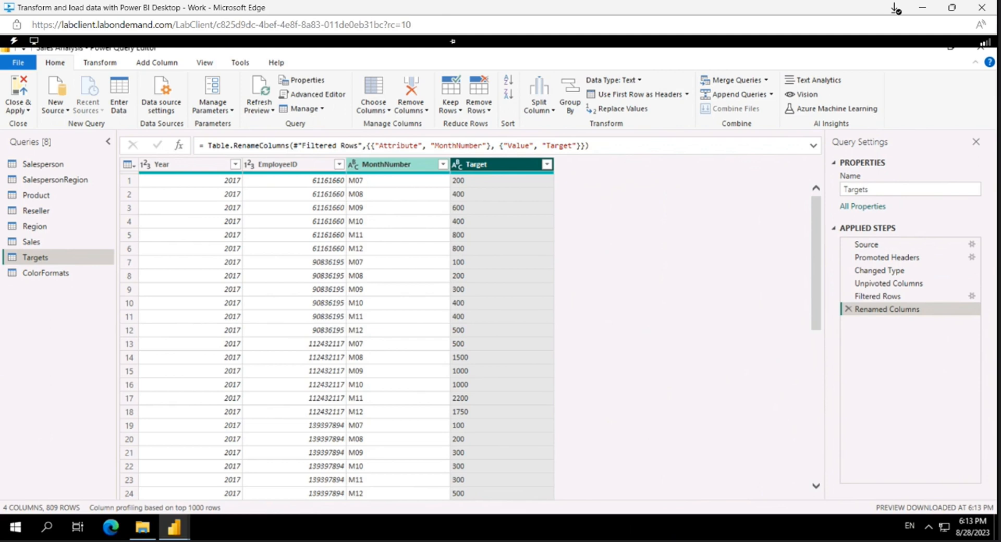
Step: Remove the letter M from the MonthNumber values by replacing it with an empty value
{"action": "right_click", "coordinate": [375, 167]}
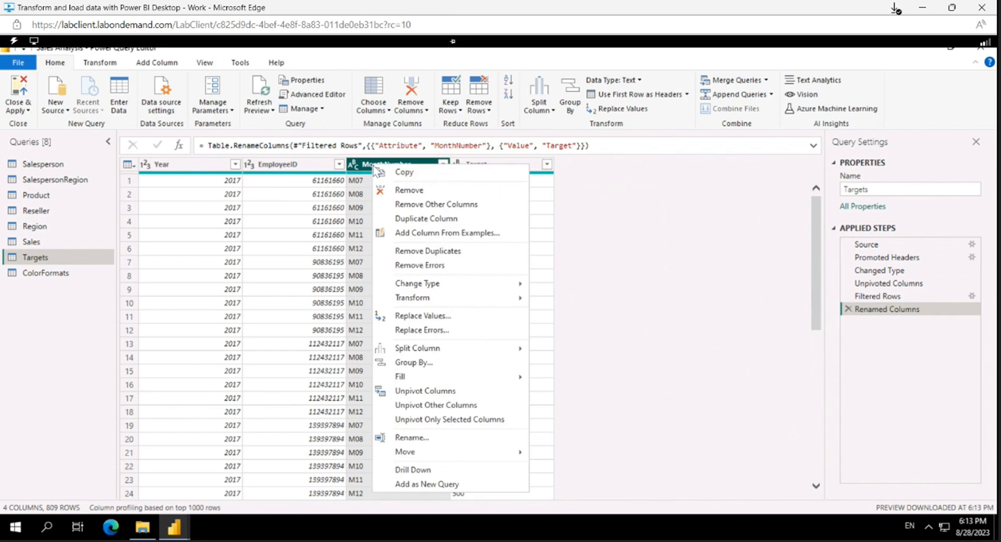
{"action": "left_click", "coordinate": [433, 316]}
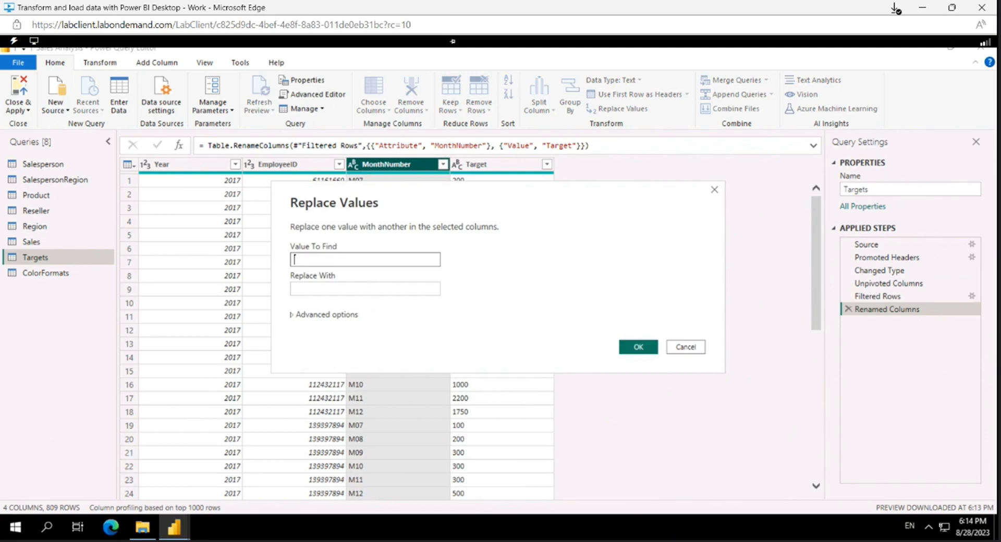
{"action": "left_click", "coordinate": [294, 259]}
{"action": "type", "text": "M"}
{"action": "key", "text": "Tab"}
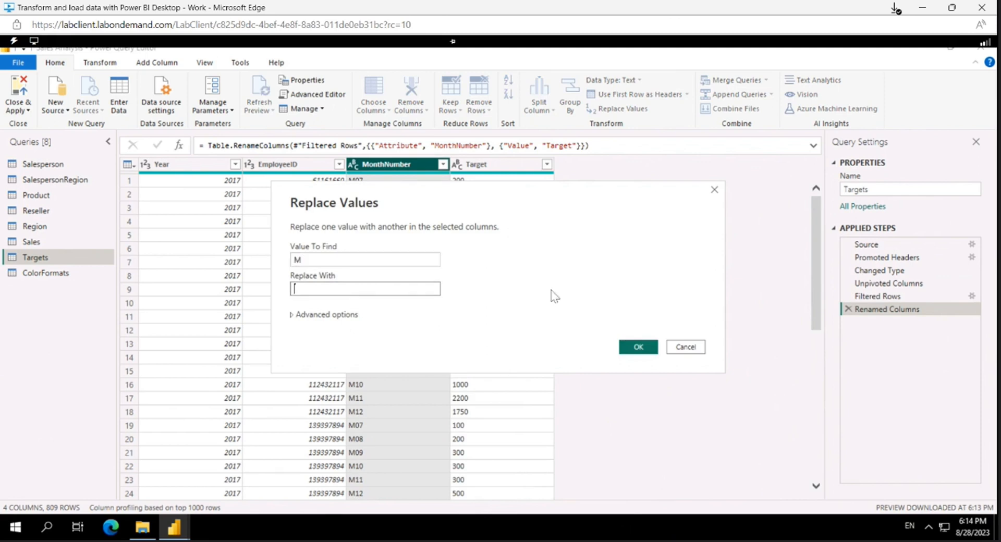
{"action": "left_click", "coordinate": [639, 347]}
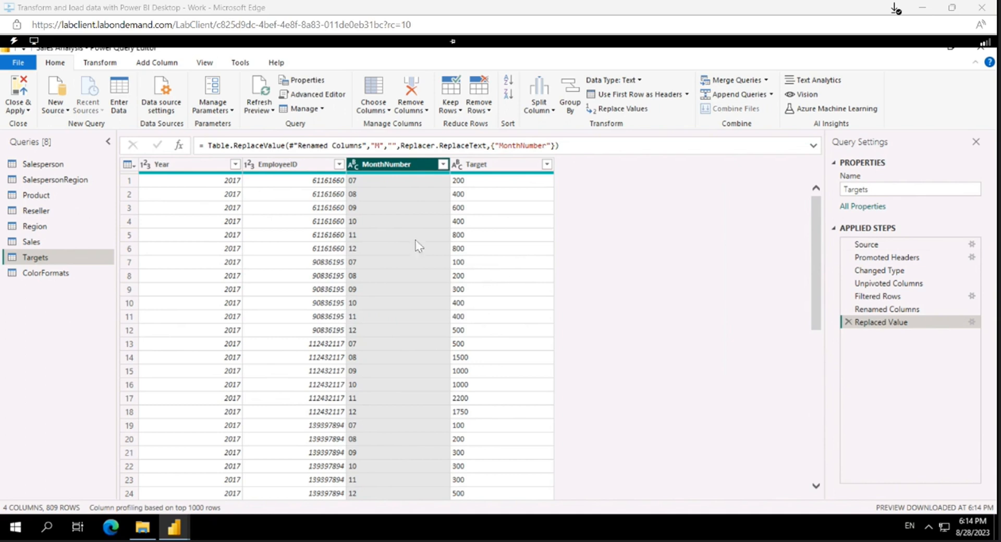
{"action": "scroll", "coordinate": [381, 242], "scroll_direction": "down", "scroll_amount": 2}
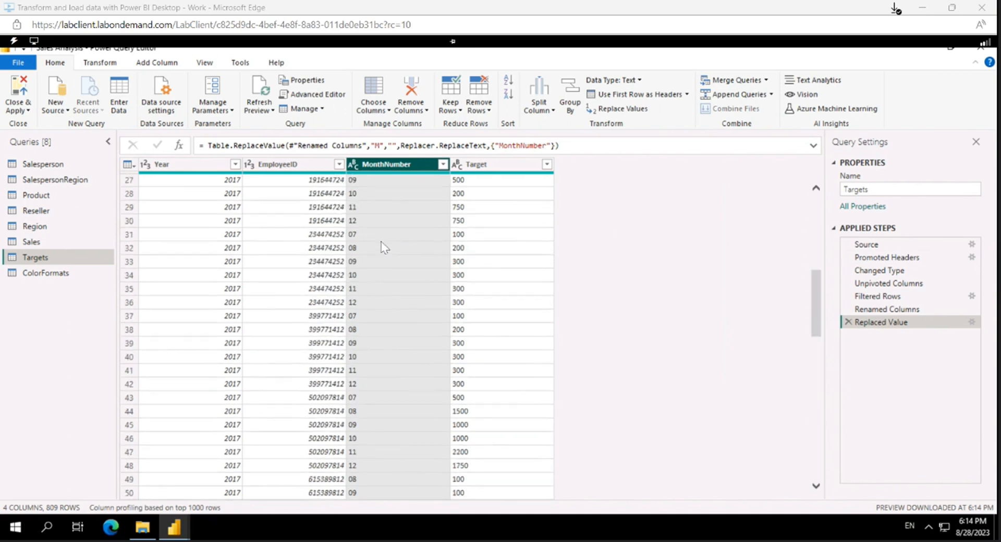
{"action": "scroll", "coordinate": [400, 226], "scroll_direction": "up", "scroll_amount": 2}
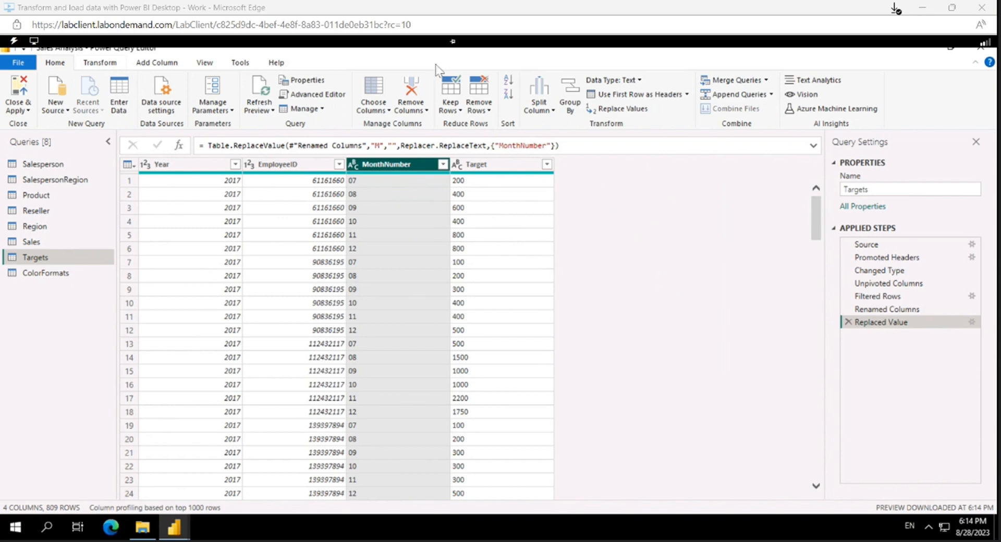
Step: Add a column from examples to the Targets query, using 1/07/2017 as the first row's sample value
{"action": "left_click", "coordinate": [154, 67]}
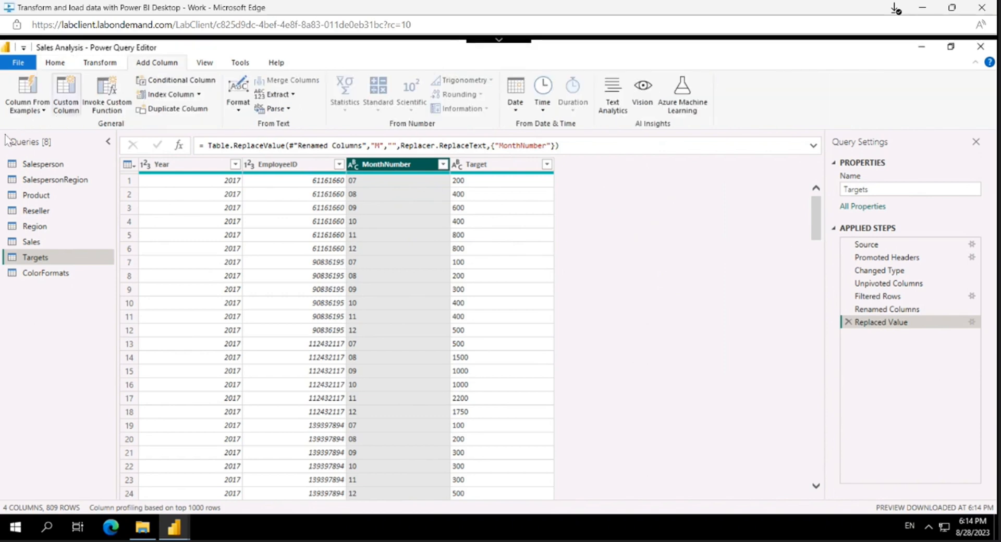
{"action": "left_click", "coordinate": [32, 94]}
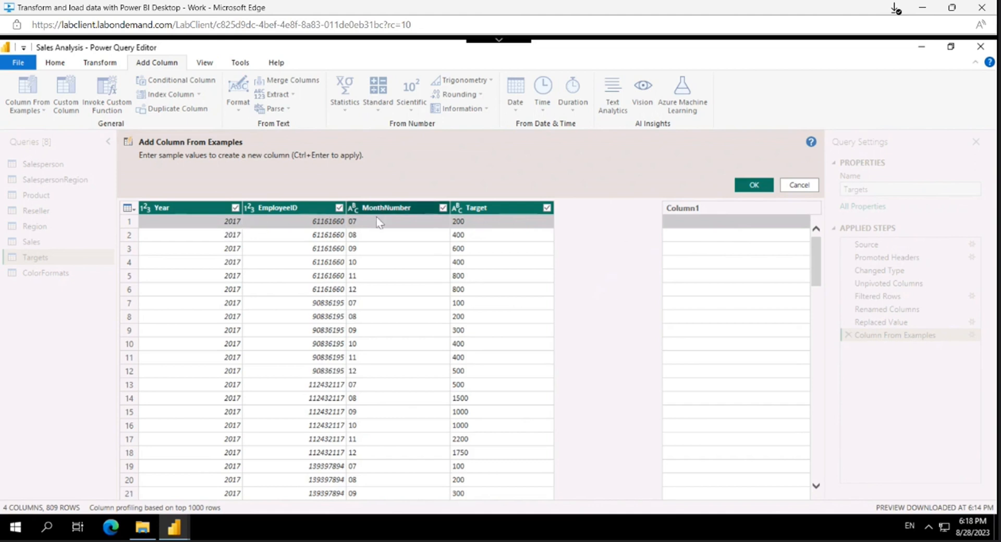
{"action": "left_click", "coordinate": [689, 222]}
{"action": "type", "text": "1/0"}
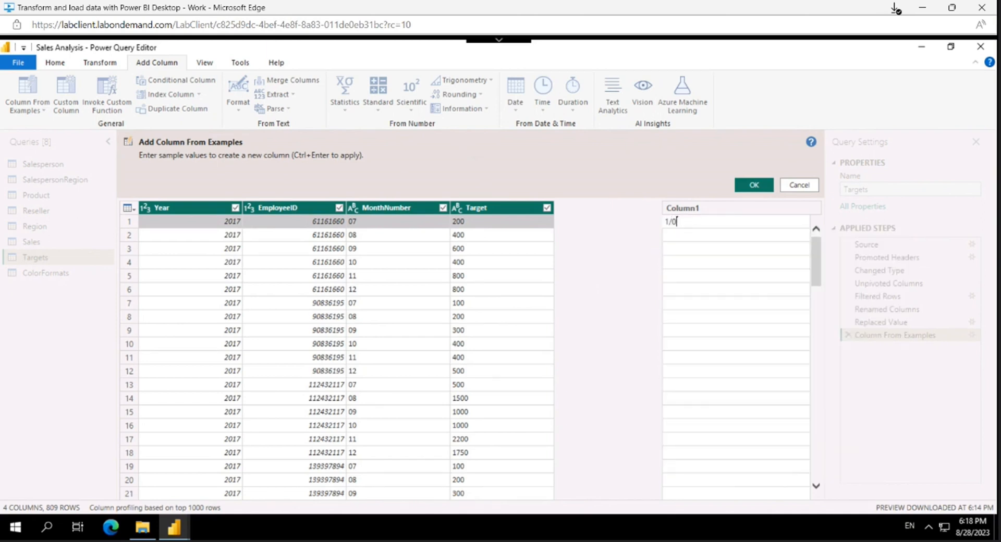
{"action": "type", "text": "7/2017"}
{"action": "key", "text": "Return"}
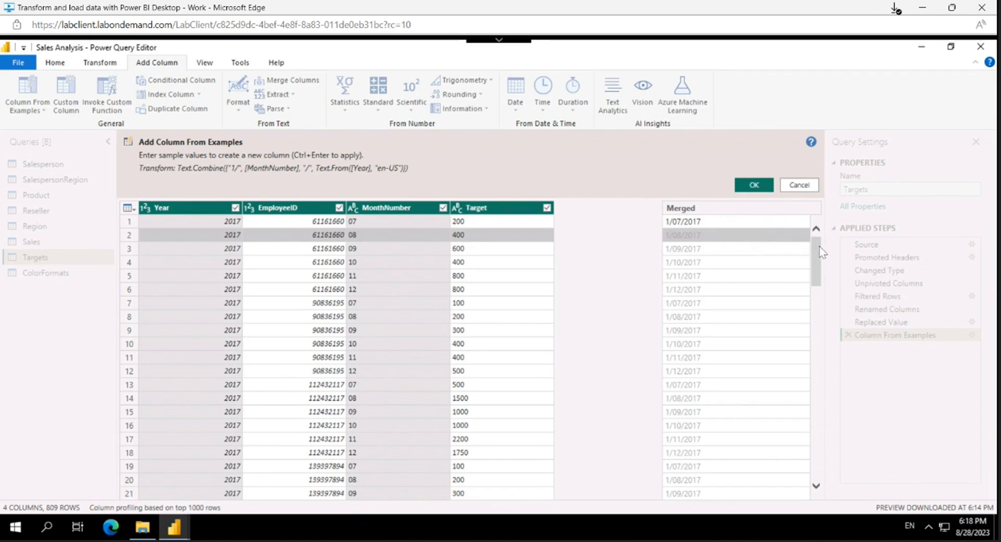
{"action": "mouse_move", "coordinate": [820, 247]}
{"action": "left_mouse_down"}
{"action": "mouse_move", "coordinate": [816, 262]}
{"action": "mouse_move", "coordinate": [829, 232]}
{"action": "left_mouse_up"}
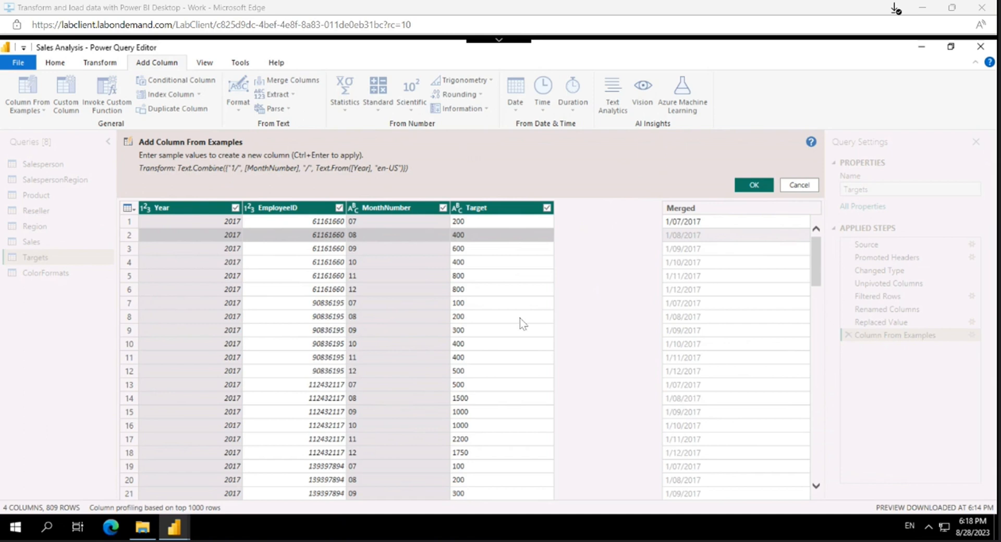
{"action": "scroll", "coordinate": [697, 276], "scroll_direction": "down", "scroll_amount": 3}
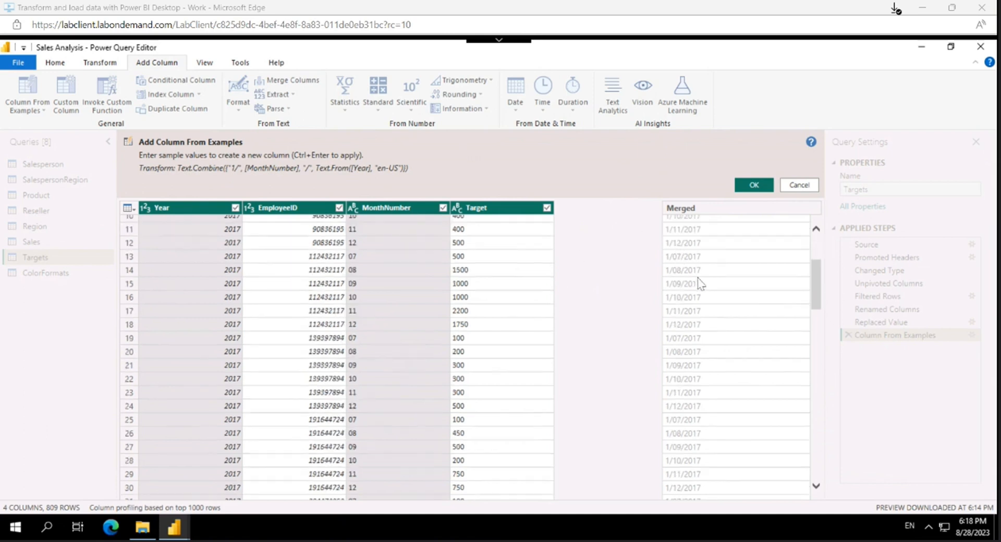
{"action": "scroll", "coordinate": [698, 284], "scroll_direction": "up", "scroll_amount": 3}
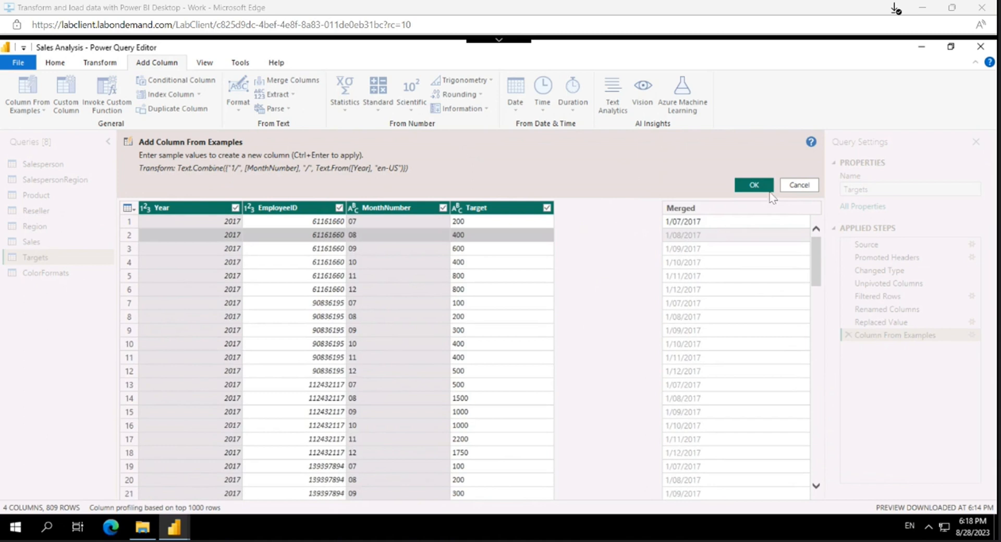
{"action": "left_click", "coordinate": [755, 186]}
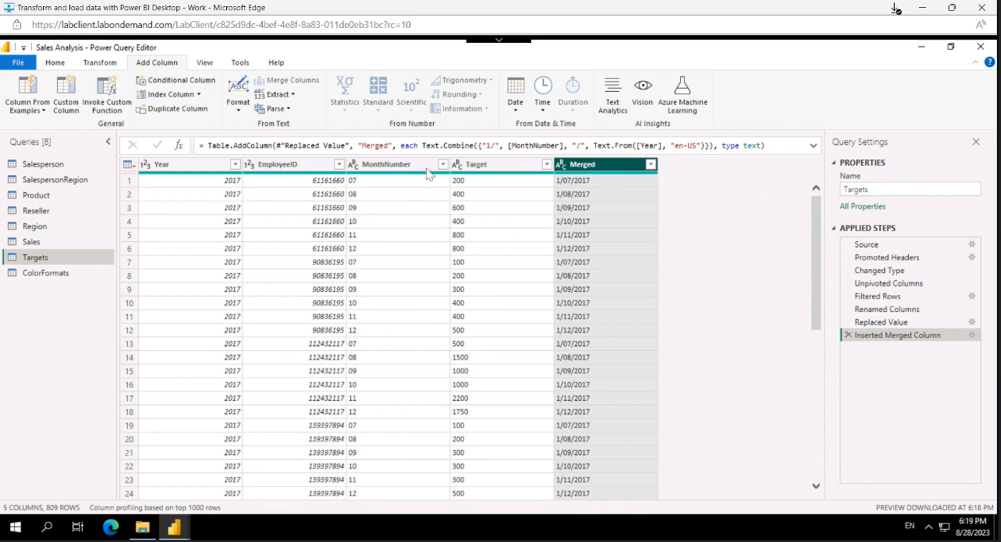
Step: Rename the Merged column as Target Month
{"action": "double_click", "coordinate": [592, 166]}
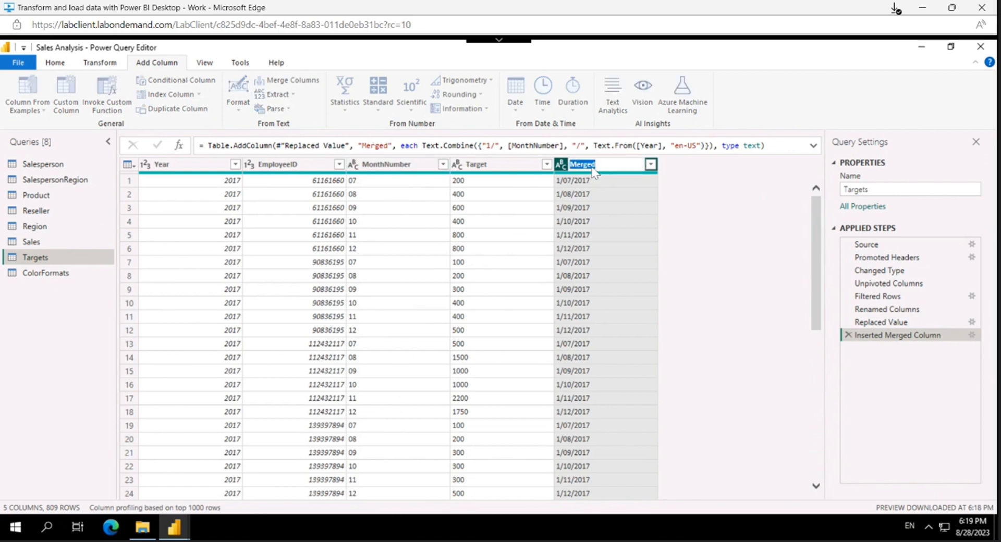
{"action": "type", "text": "Target Month"}
{"action": "key", "text": "Return"}
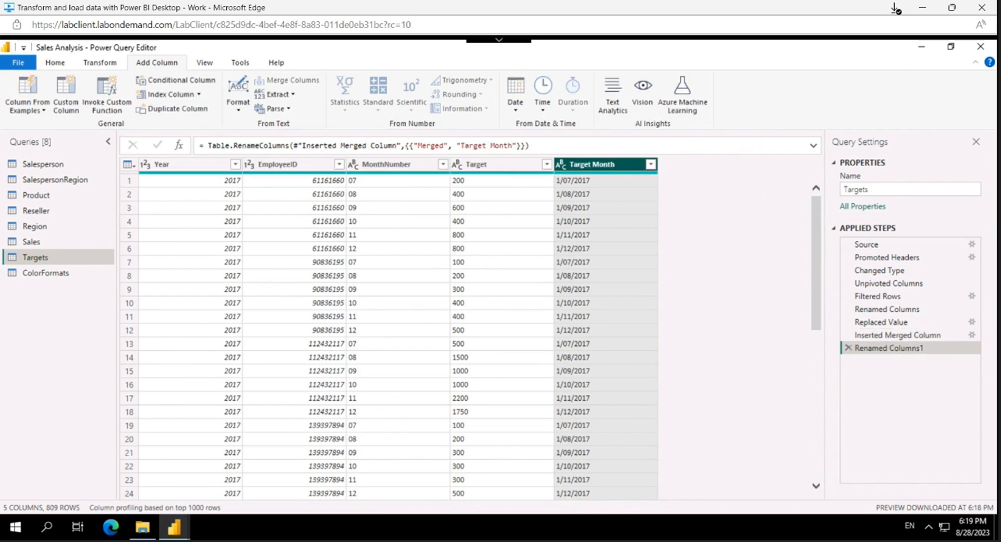
Step: Remove the Year and MonthNumber columns from the Targets query
{"action": "left_click", "coordinate": [397, 164]}
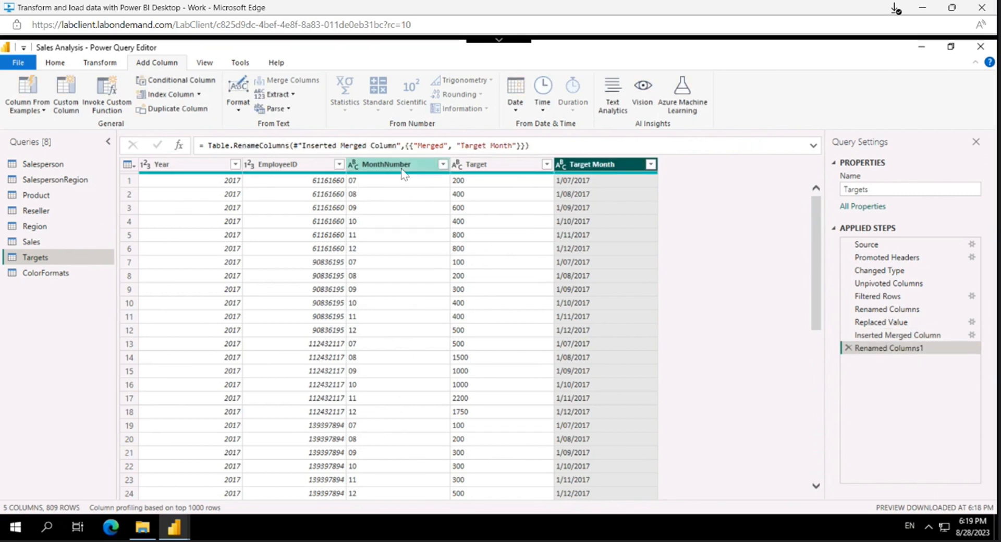
{"action": "left_click", "coordinate": [488, 170], "text": "ctrl"}
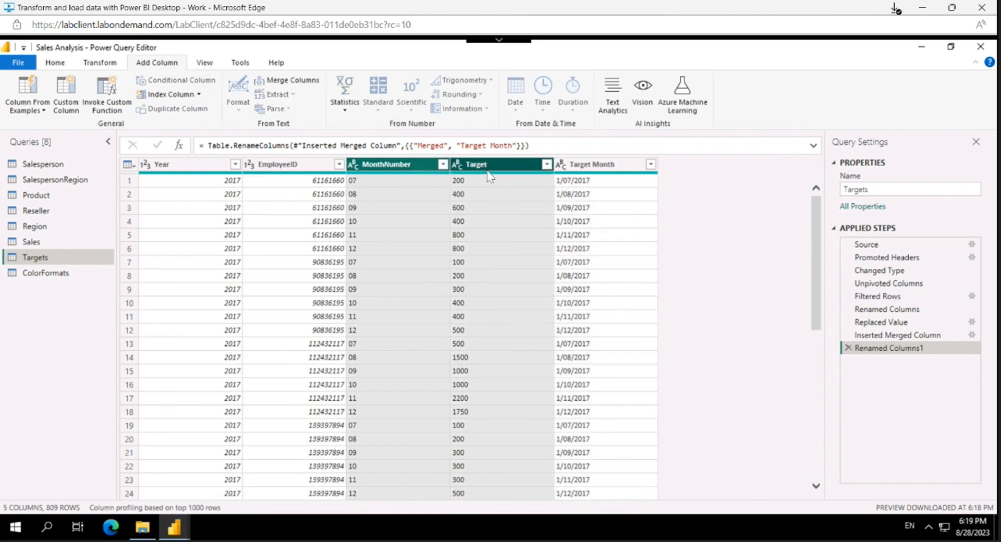
{"action": "left_click", "coordinate": [498, 252]}
{"action": "left_click", "coordinate": [194, 168]}
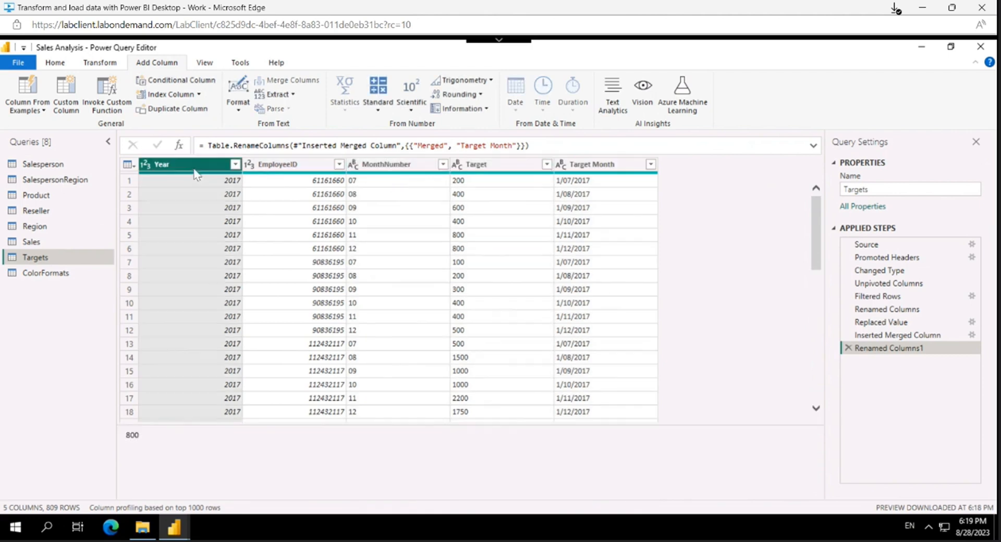
{"action": "left_click", "coordinate": [392, 165], "text": "ctrl"}
{"action": "right_click", "coordinate": [392, 165]}
{"action": "left_click", "coordinate": [421, 192]}
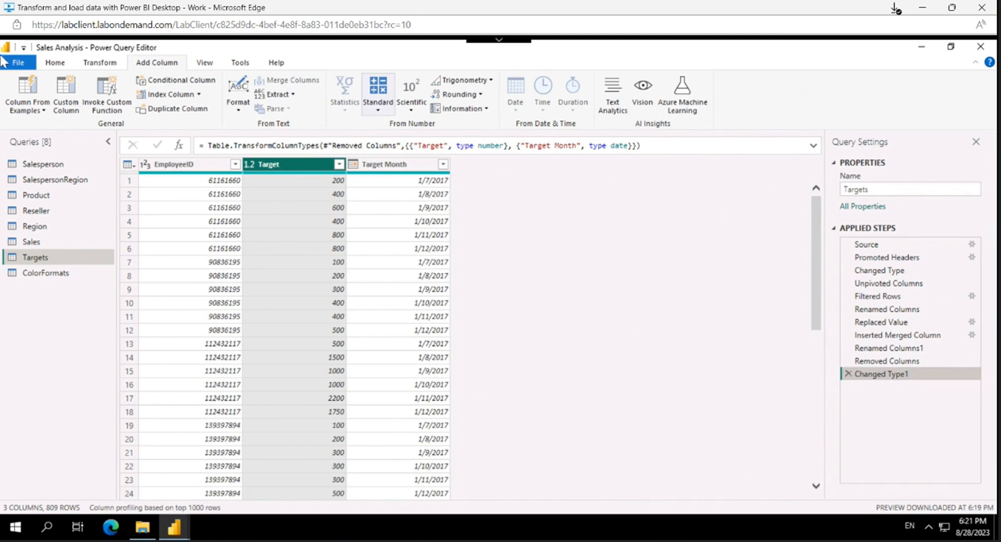
Step: Multiply the values in the Target column by 1000, transforming the existing column
{"action": "left_click", "coordinate": [105, 64]}
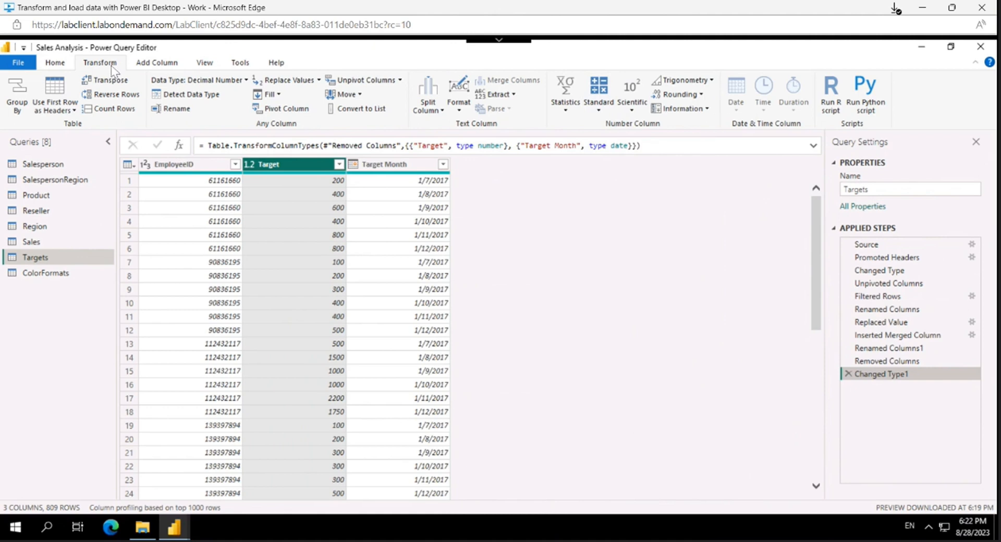
{"action": "left_click", "coordinate": [599, 91]}
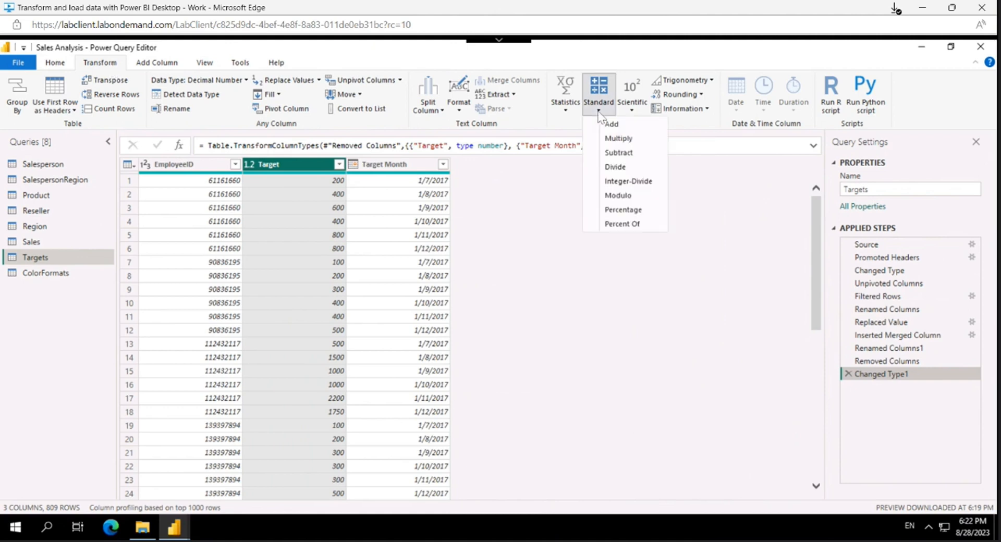
{"action": "left_click", "coordinate": [608, 139]}
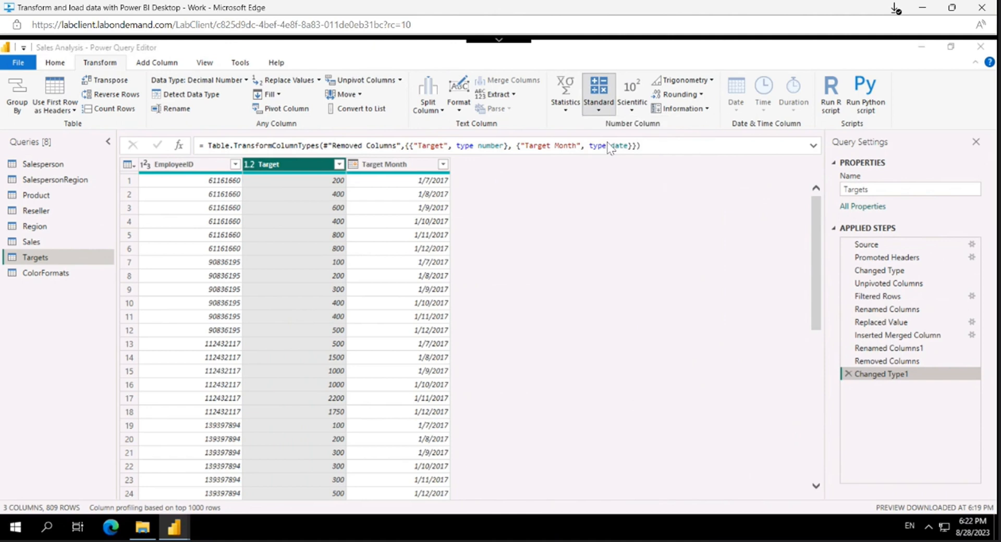
{"action": "type", "text": "100"}
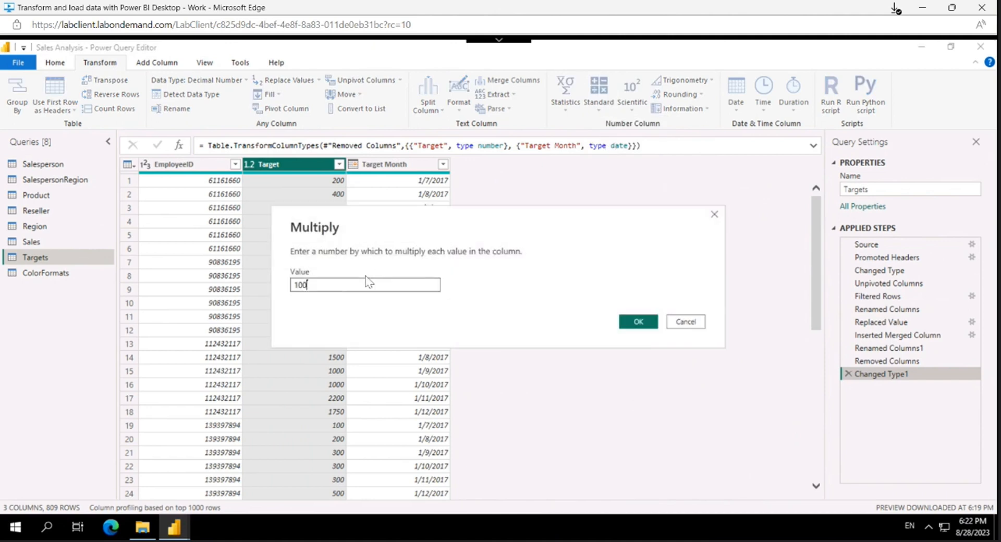
{"action": "type", "text": "0"}
{"action": "left_click", "coordinate": [638, 321]}
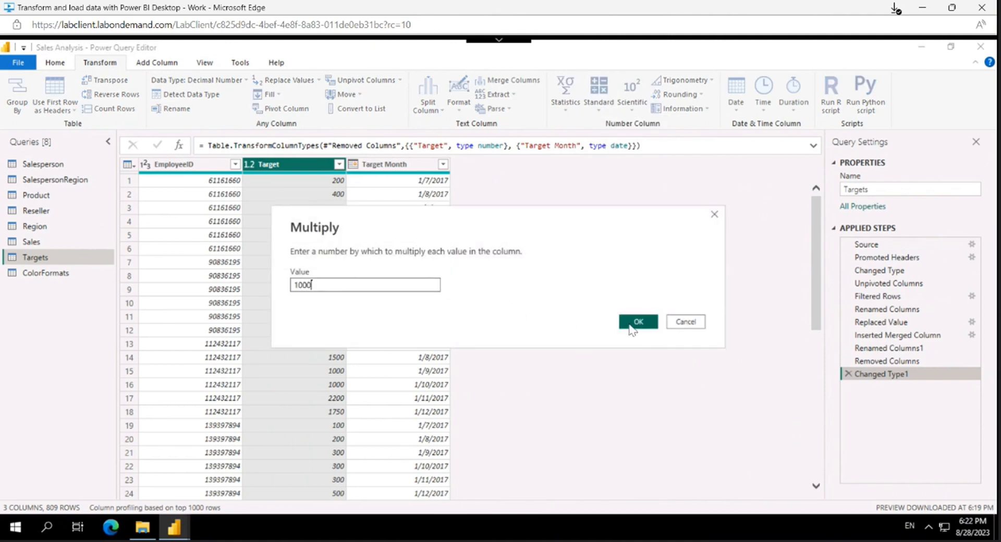
{"action": "scroll", "coordinate": [331, 220], "scroll_direction": "down", "scroll_amount": 4}
{"action": "scroll", "coordinate": [323, 235], "scroll_direction": "up", "scroll_amount": 4}
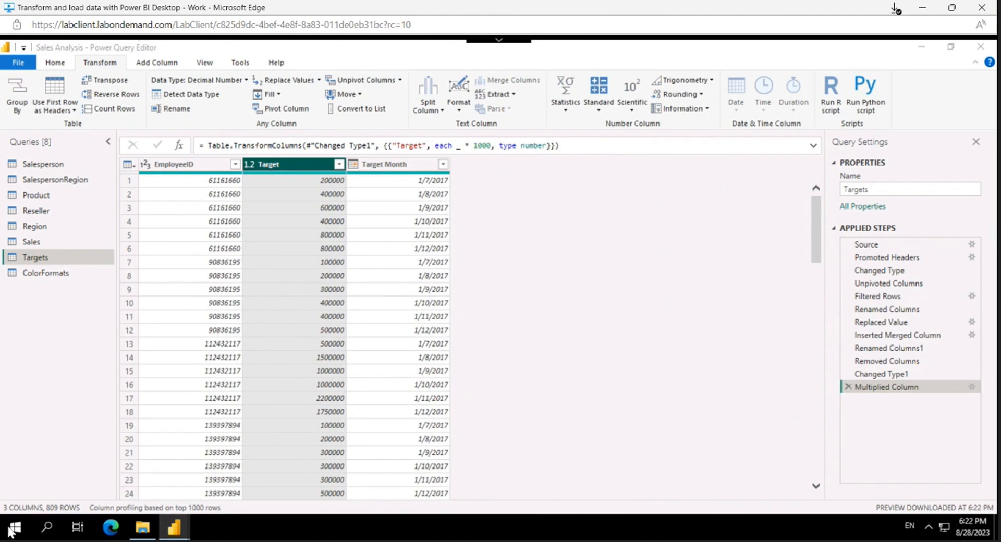
Step: Promote the first row of the ColorFormats query to column headers
{"action": "left_click", "coordinate": [57, 278]}
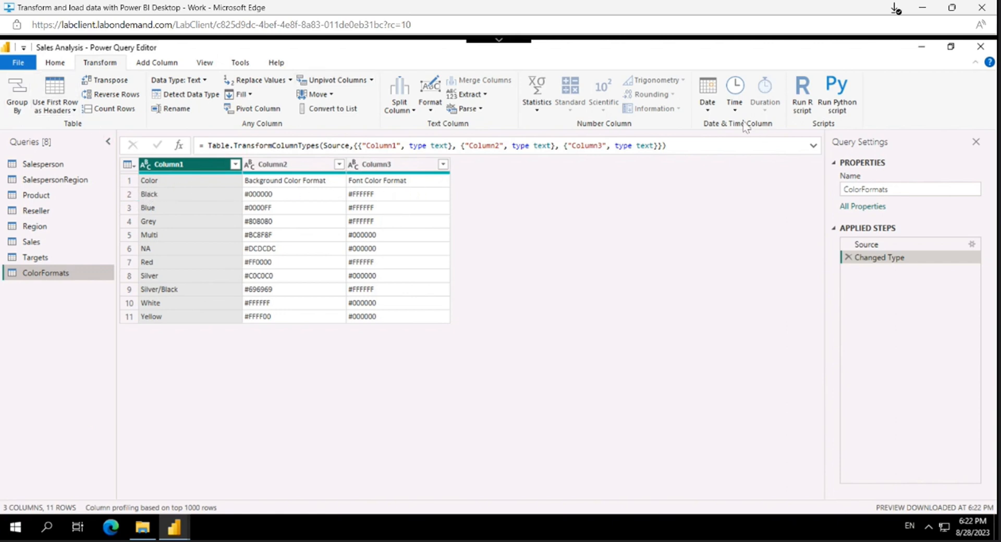
{"action": "left_click", "coordinate": [63, 63]}
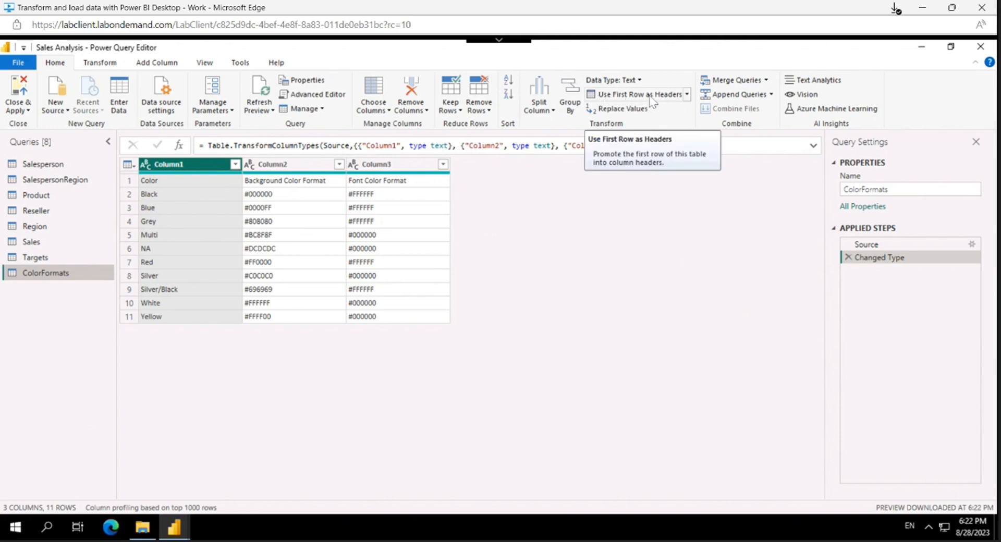
{"action": "left_click", "coordinate": [688, 95]}
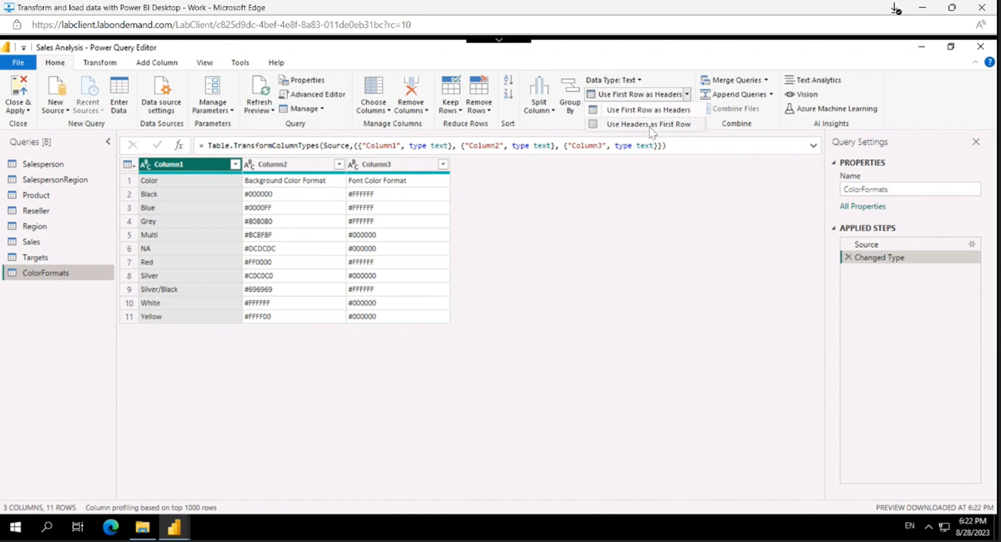
{"action": "left_click", "coordinate": [664, 79]}
{"action": "left_click", "coordinate": [649, 95]}
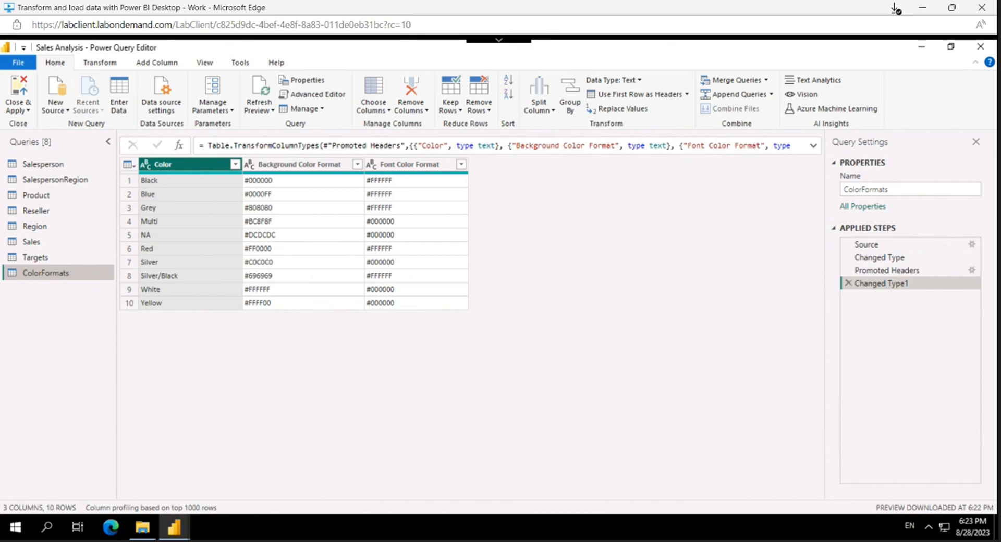
Step: Merge ColorFormats into the Product query with a Left Outer join matching the Color columns, cancelling the privacy levels prompt
{"action": "left_click", "coordinate": [56, 197]}
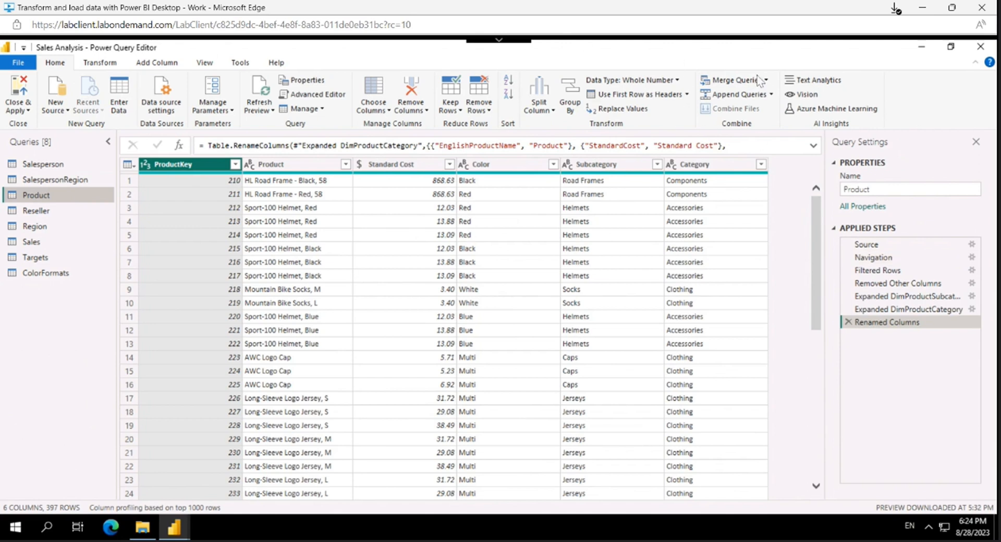
{"action": "left_click", "coordinate": [741, 83]}
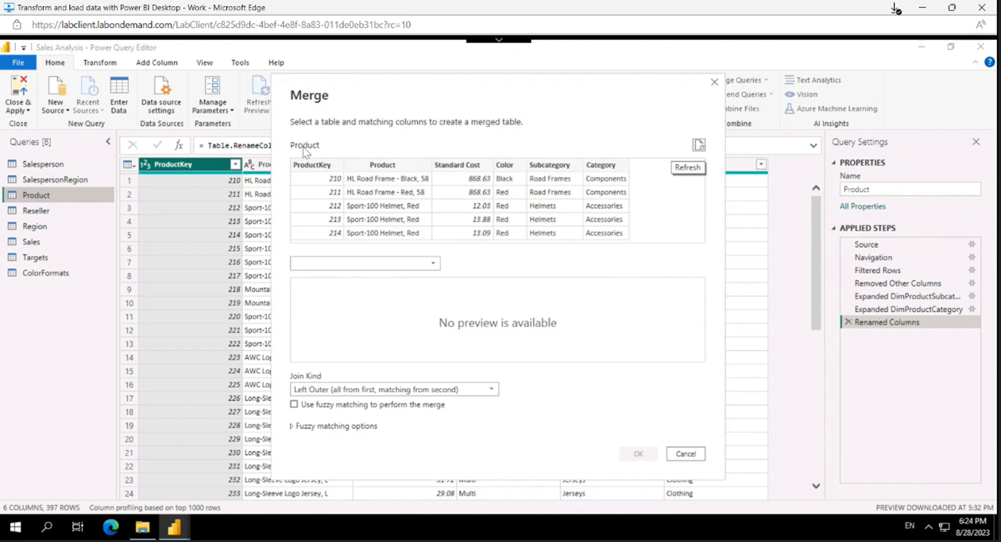
{"action": "left_click", "coordinate": [407, 267]}
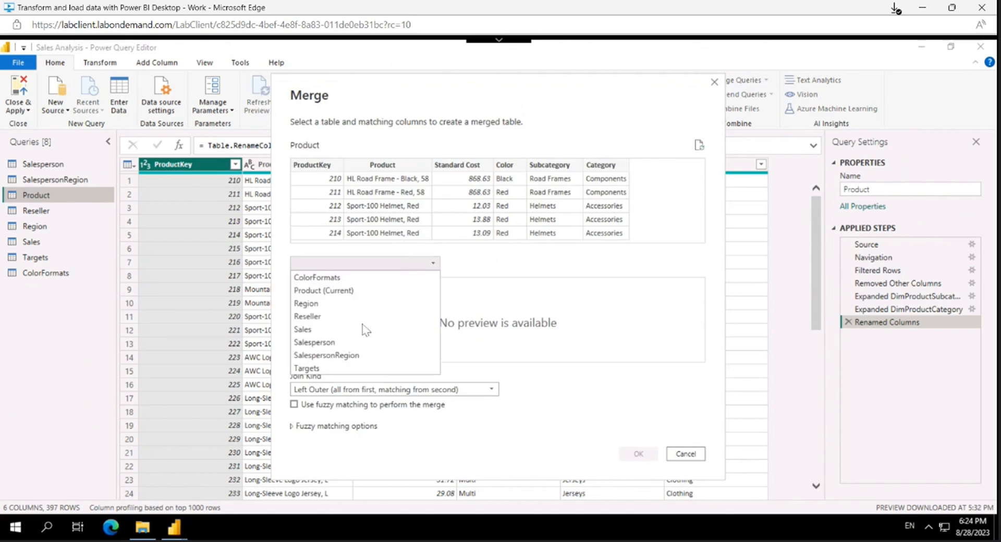
{"action": "left_click", "coordinate": [337, 278]}
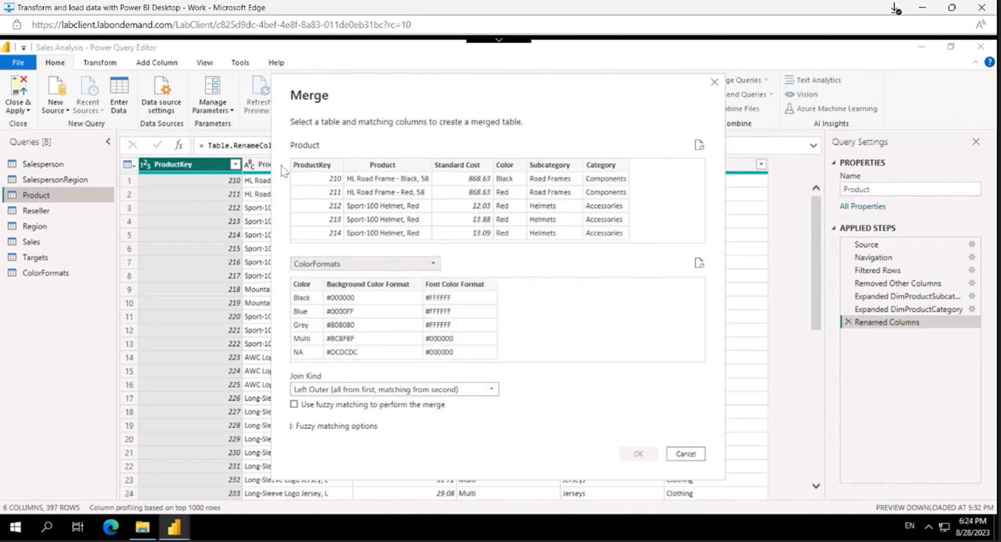
{"action": "left_click", "coordinate": [516, 176]}
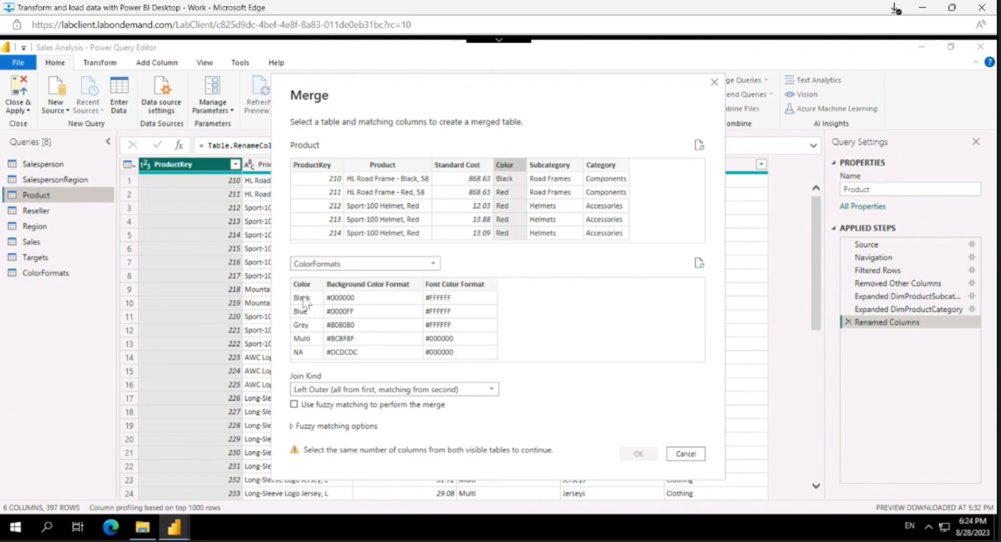
{"action": "left_click", "coordinate": [314, 289]}
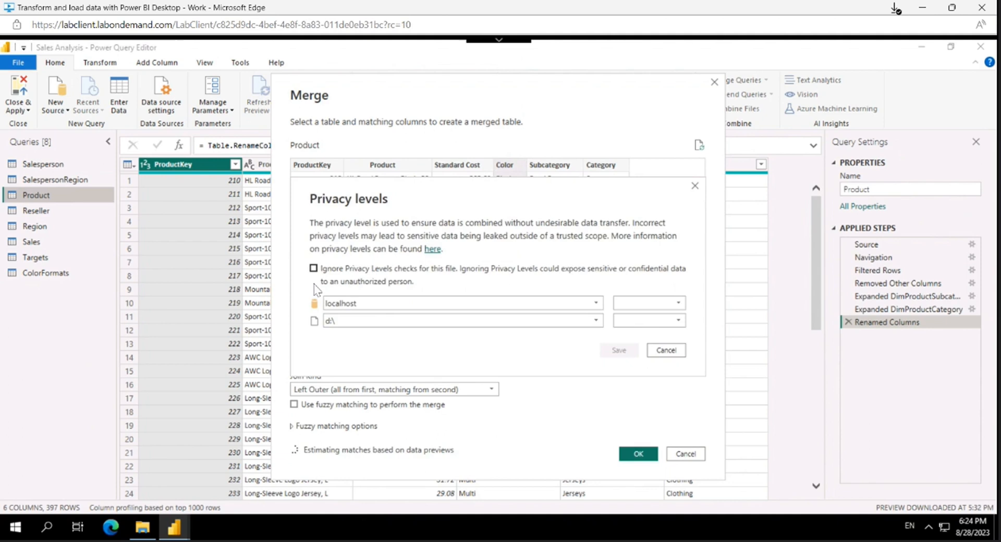
{"action": "left_click", "coordinate": [668, 352]}
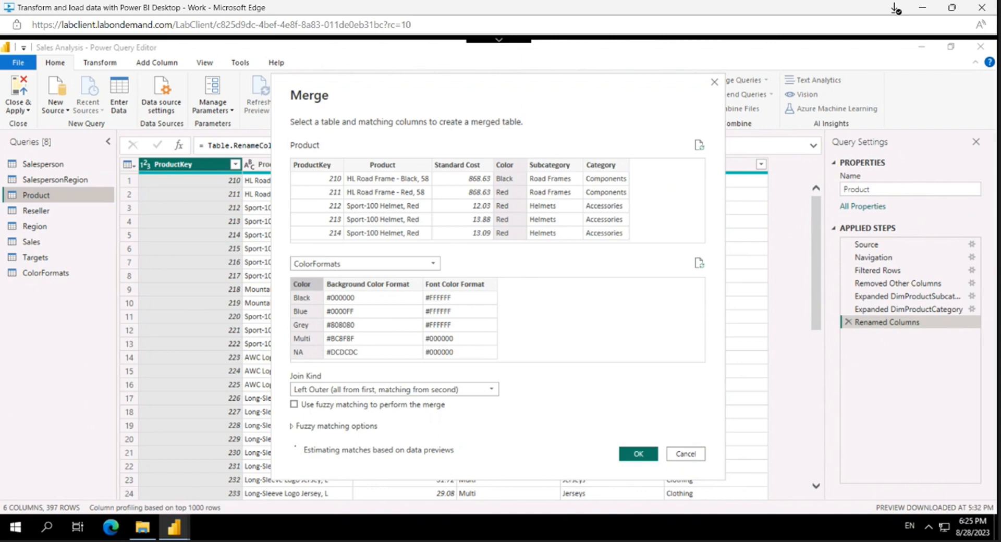
{"action": "left_click", "coordinate": [635, 454]}
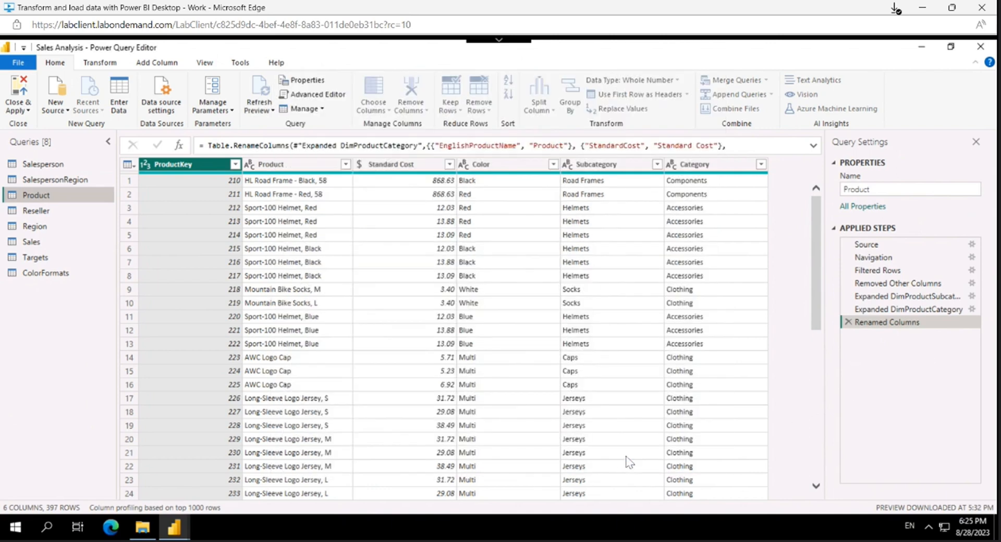
Step: Set the privacy level to Organizational for both the localhost and d:\ data sources and save it
{"action": "left_click", "coordinate": [324, 168]}
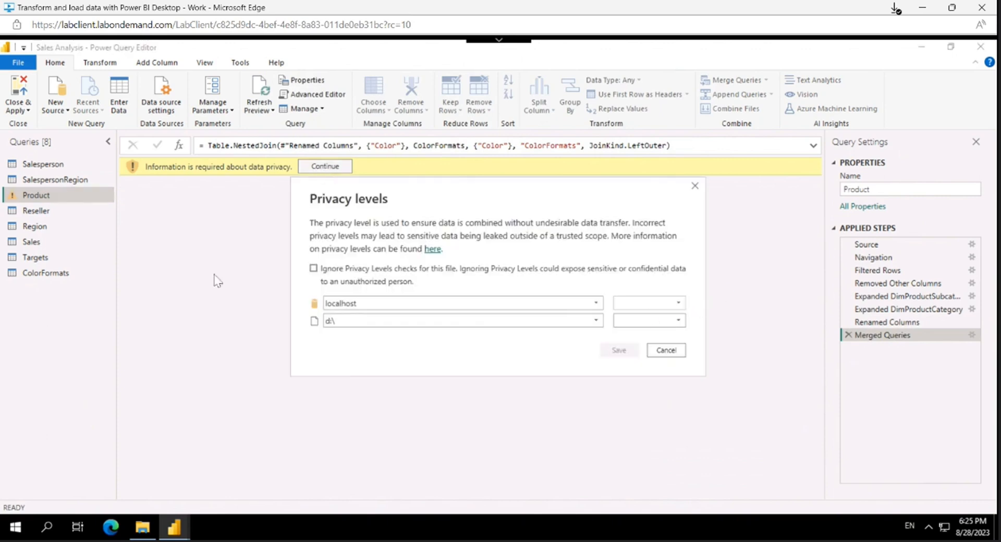
{"action": "left_click", "coordinate": [672, 303]}
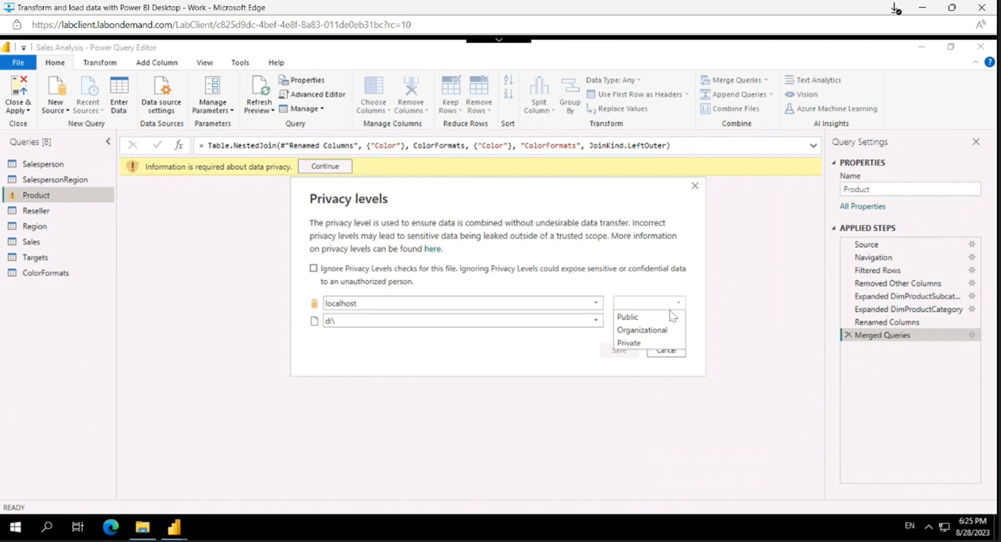
{"action": "left_click", "coordinate": [654, 330]}
{"action": "left_click", "coordinate": [660, 320]}
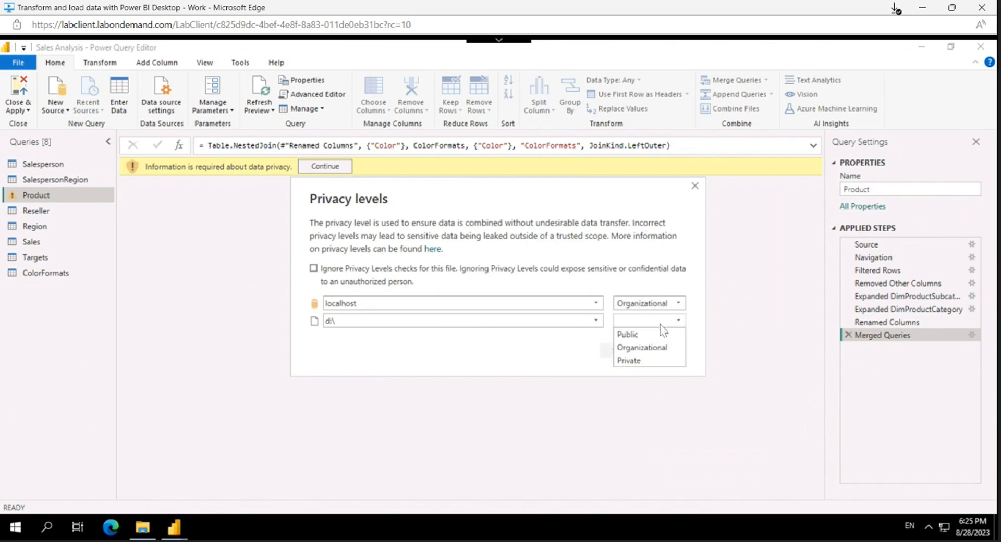
{"action": "left_click", "coordinate": [647, 349]}
{"action": "left_click", "coordinate": [623, 352]}
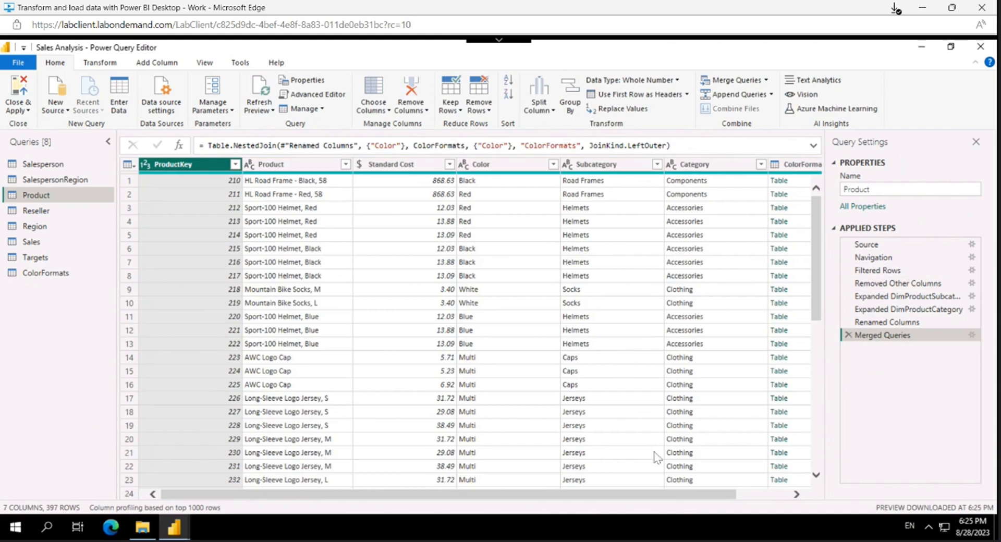
Step: Expand the ColorFormats column to only Background Color Format and Font Color Format, without the original column name as prefix
{"action": "left_click_drag", "start_coordinate": [679, 496], "coordinate": [731, 495]}
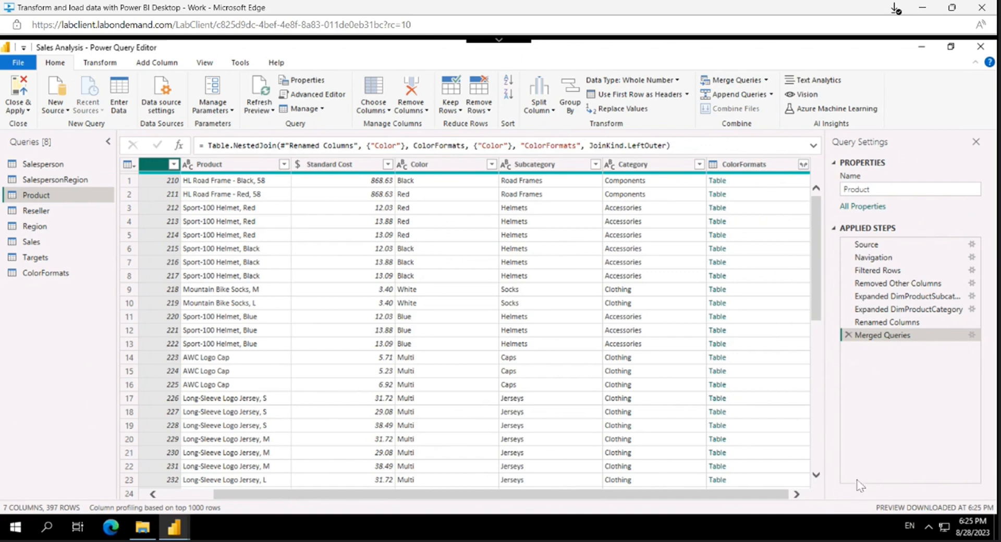
{"action": "left_click", "coordinate": [804, 165]}
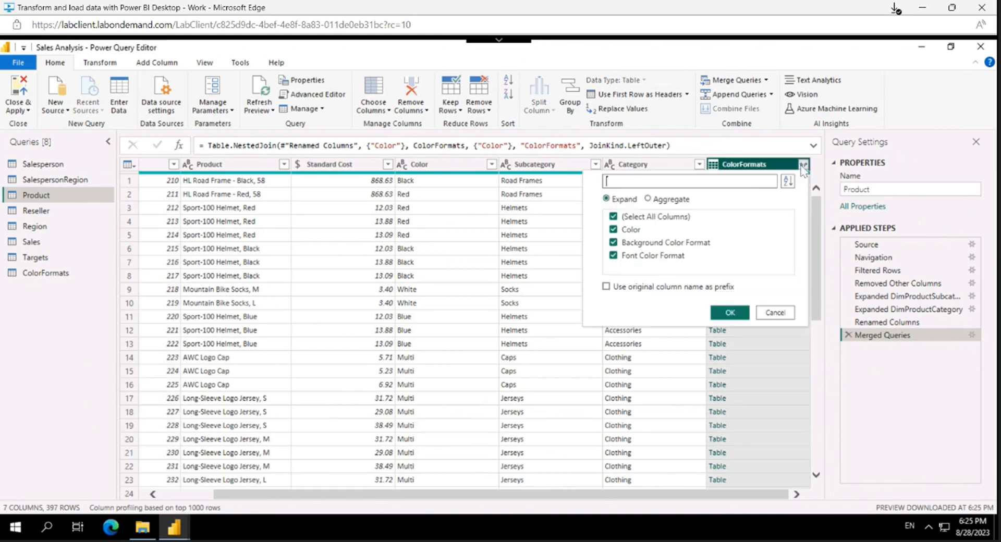
{"action": "left_click", "coordinate": [632, 221]}
{"action": "left_click", "coordinate": [629, 242]}
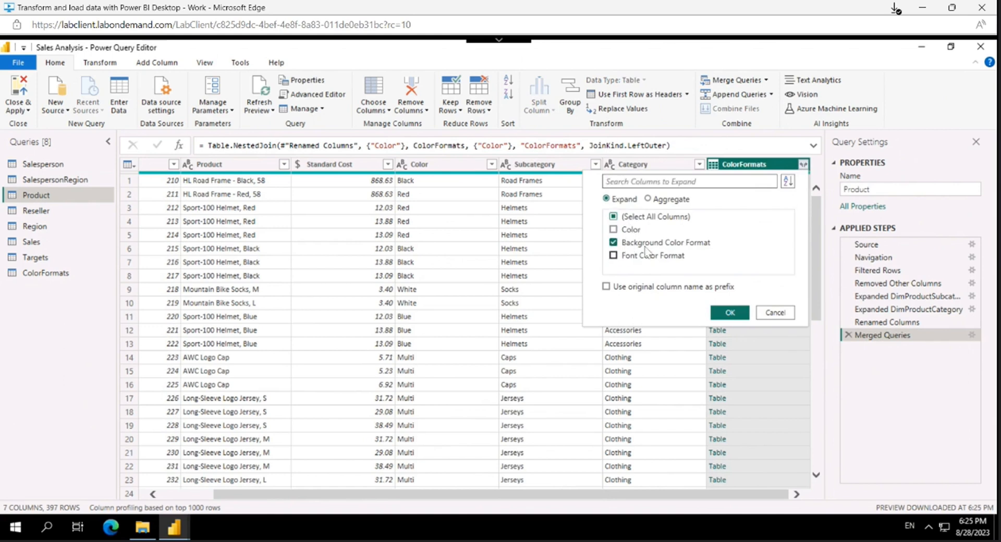
{"action": "left_click", "coordinate": [734, 315]}
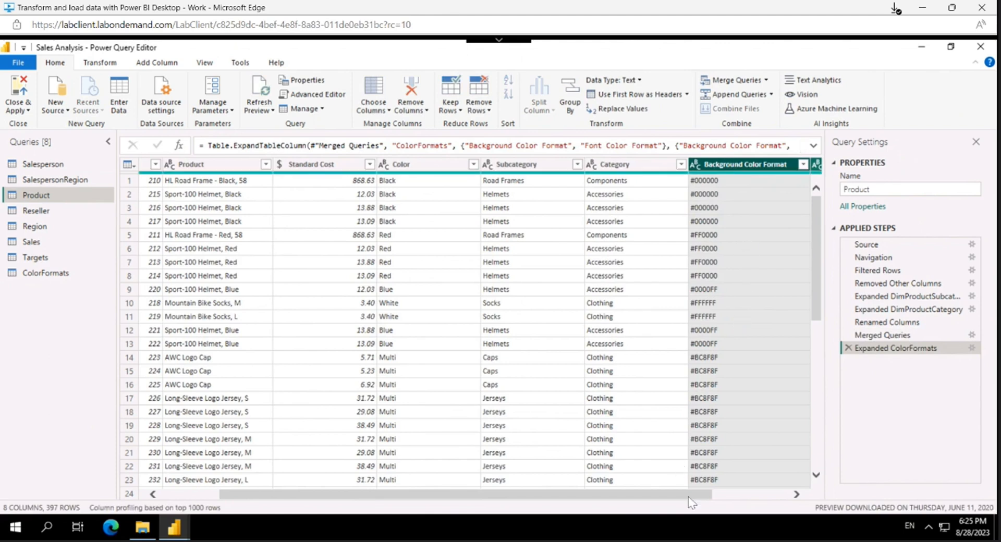
{"action": "left_click", "coordinate": [796, 494]}
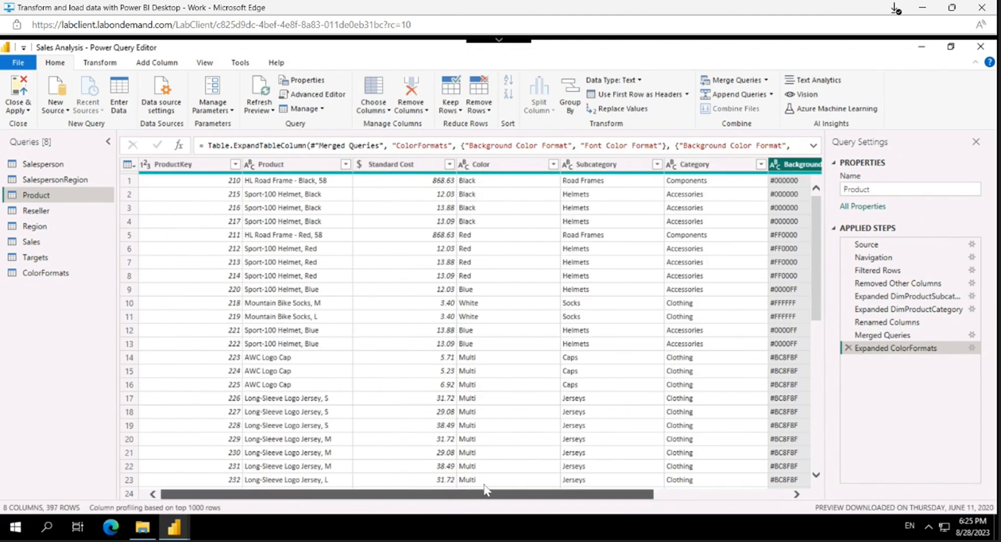
{"action": "left_click_drag", "start_coordinate": [794, 471], "coordinate": [850, 345]}
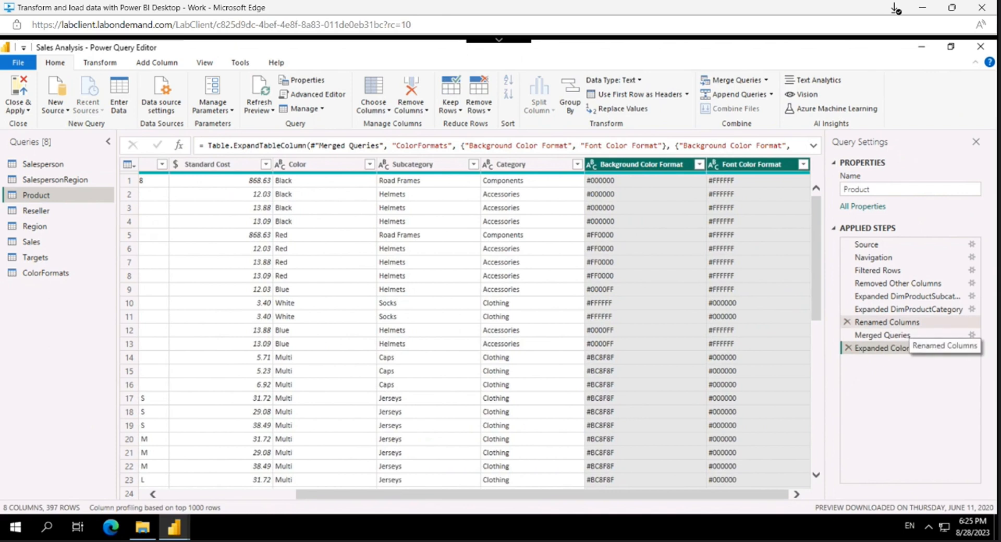
Step: Disable loading of the ColorFormats query, and close the query editor applying all pending changes
{"action": "left_click", "coordinate": [58, 273]}
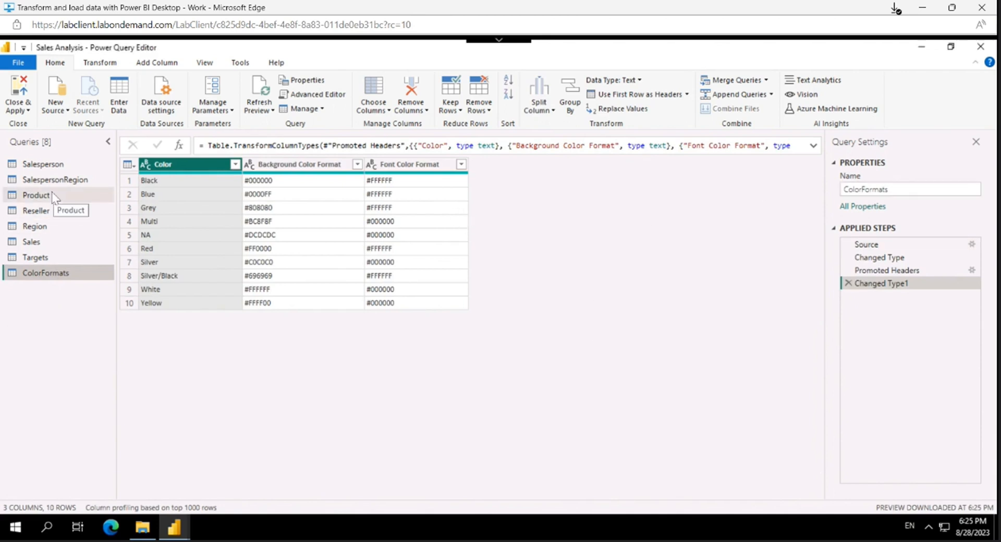
{"action": "right_click", "coordinate": [64, 276]}
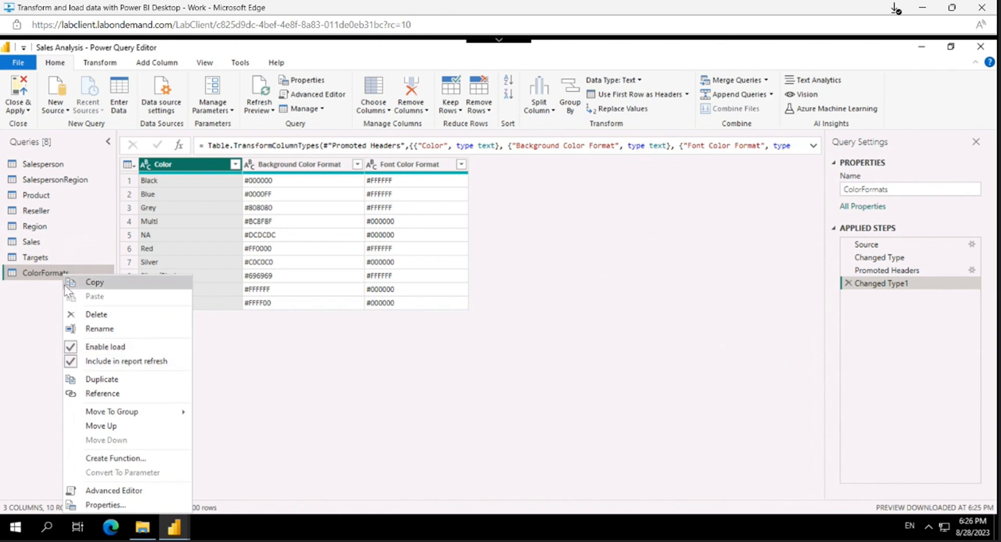
{"action": "left_click", "coordinate": [101, 348]}
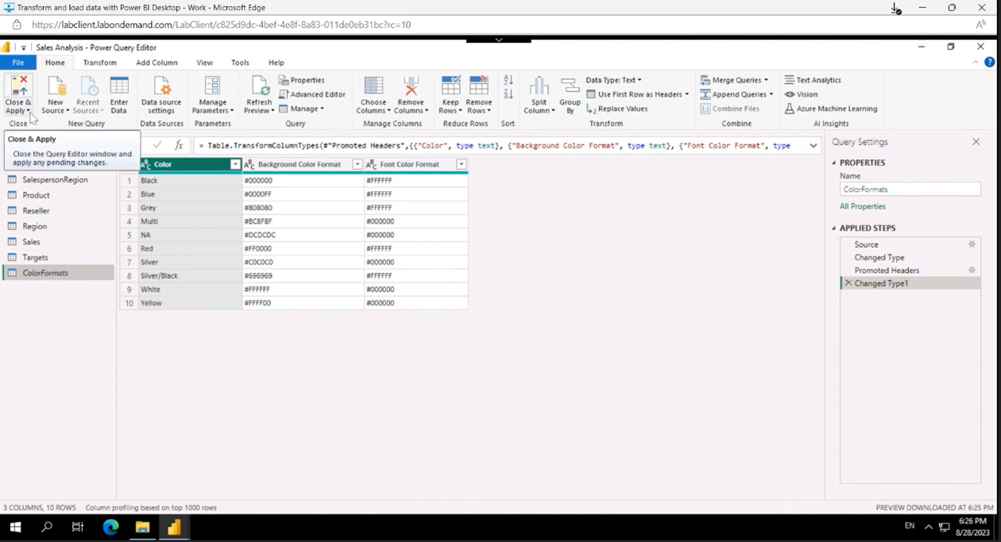
{"action": "left_click", "coordinate": [23, 86]}
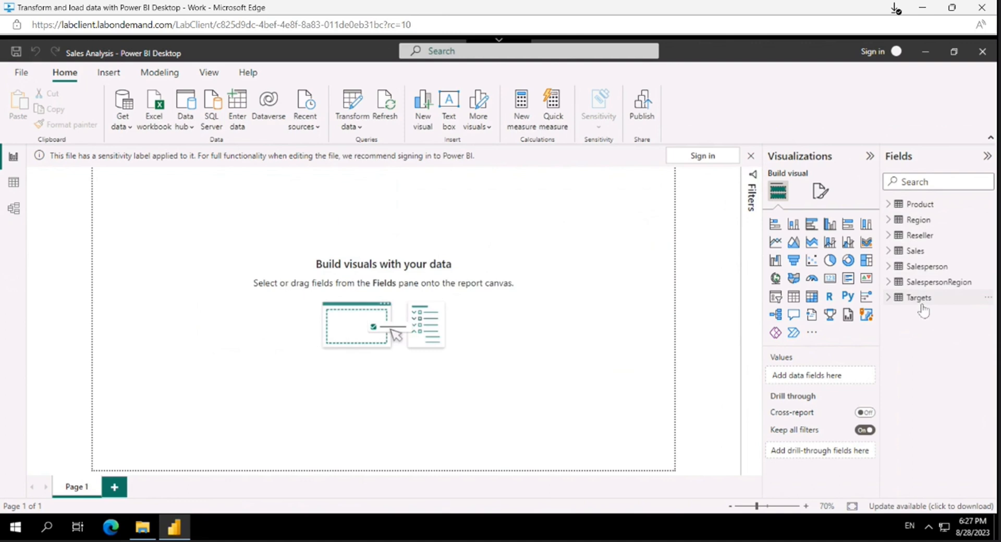
{"action": "left_click", "coordinate": [752, 157]}
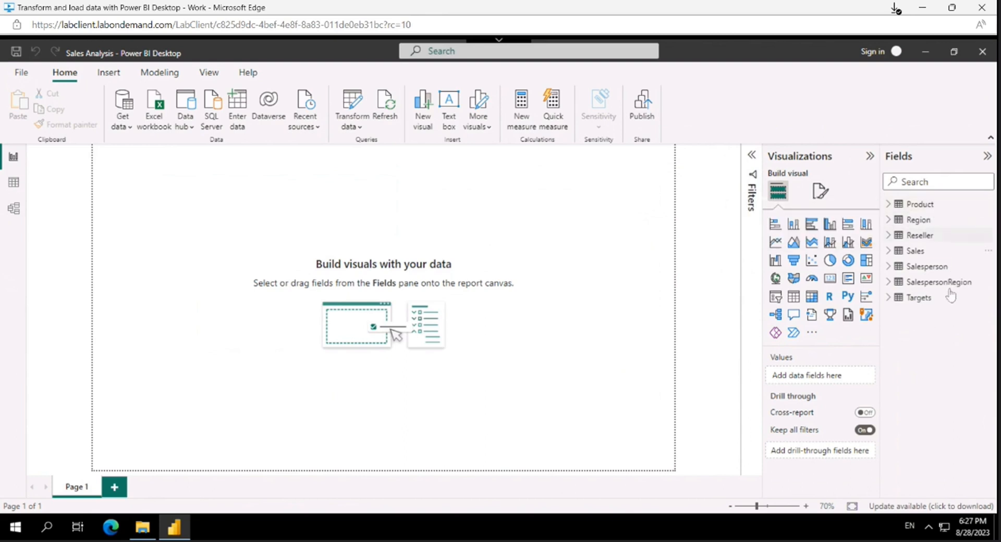
Step: Review the loaded Product and Reseller tables in the data view and return to the report view
{"action": "left_click", "coordinate": [15, 190]}
{"action": "left_click", "coordinate": [913, 221]}
{"action": "left_click", "coordinate": [920, 204]}
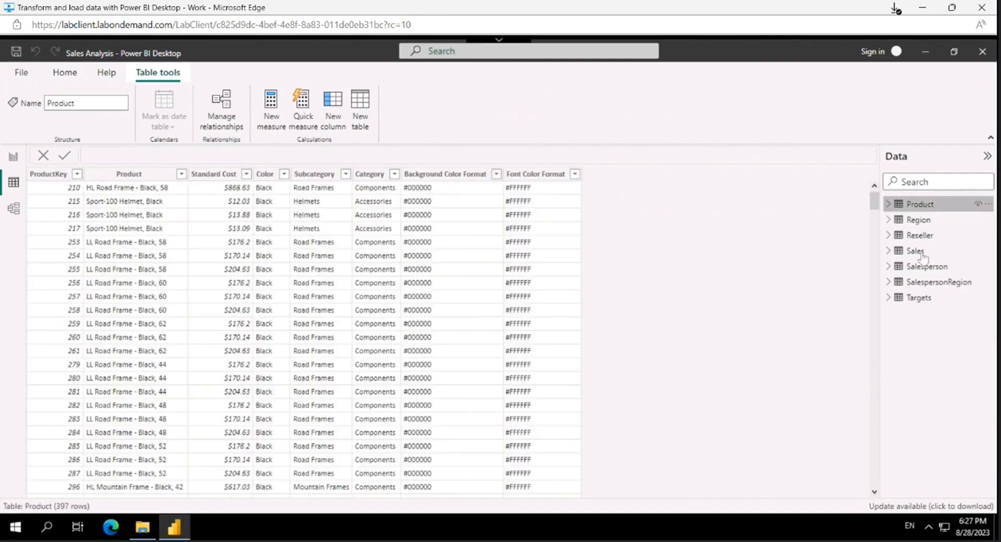
{"action": "left_click", "coordinate": [920, 236]}
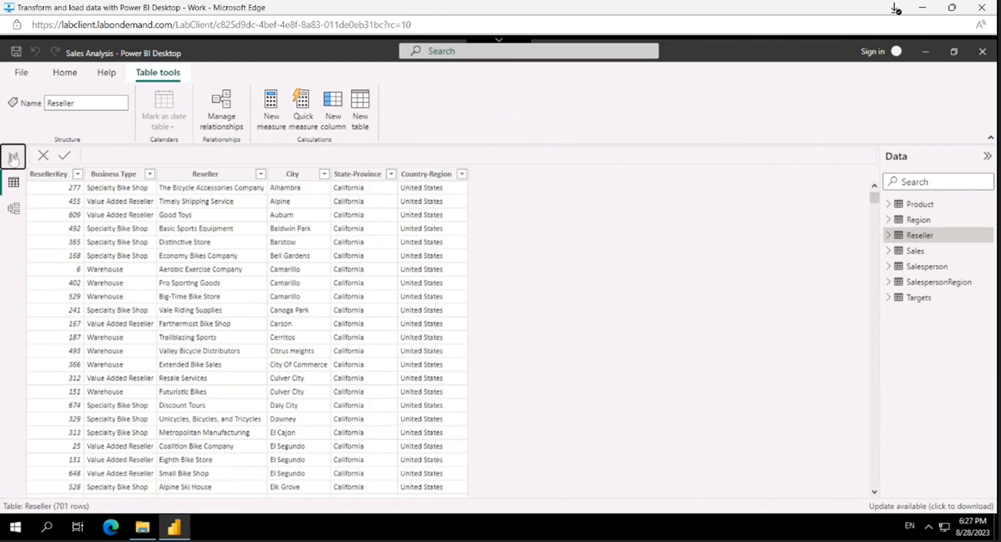
{"action": "left_click", "coordinate": [14, 158]}
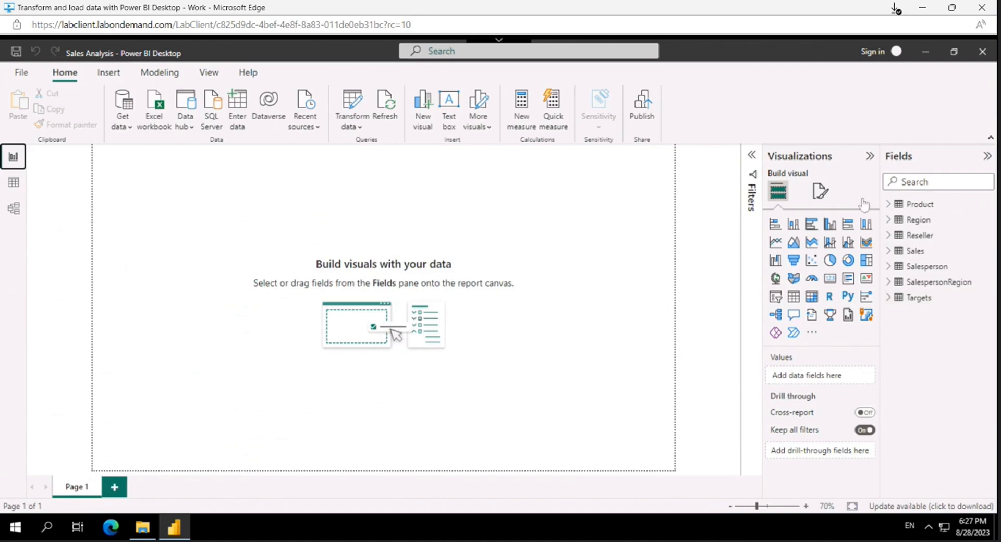